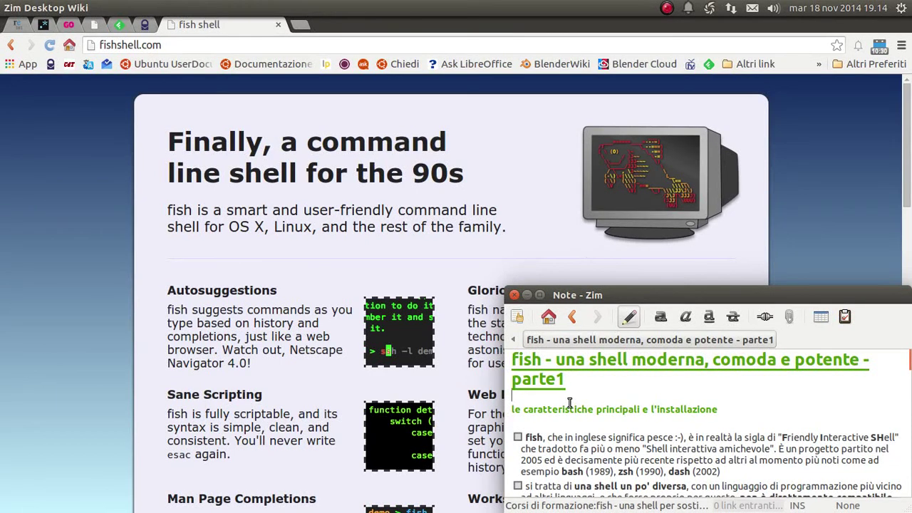
Scroll through the fish note and highlight the word 'installazione' in the subheading.
{"action": "scroll", "coordinate": [570, 403], "scroll_direction": "down", "scroll_amount": 1}
{"action": "scroll", "coordinate": [570, 403], "scroll_direction": "up", "scroll_amount": 1}
{"action": "left_click_drag", "start_coordinate": [718, 412], "coordinate": [510, 411]}
{"action": "left_click", "coordinate": [609, 400]}
{"action": "scroll", "coordinate": [609, 401], "scroll_direction": "down", "scroll_amount": 1}
{"action": "scroll", "coordinate": [609, 400], "scroll_direction": "down", "scroll_amount": 1}
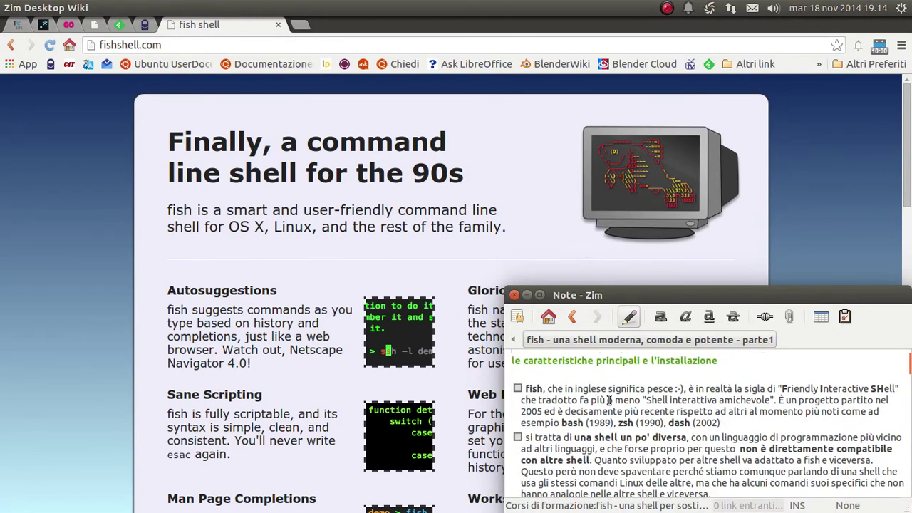
{"action": "scroll", "coordinate": [606, 400], "scroll_direction": "down", "scroll_amount": 1}
{"action": "scroll", "coordinate": [604, 399], "scroll_direction": "up", "scroll_amount": 1}
Tick the first checklist item, about fish meaning 'pesce', and point out its words.
{"action": "left_click", "coordinate": [517, 388]}
{"action": "left_click_drag", "start_coordinate": [676, 388], "coordinate": [629, 388]}
{"action": "left_click", "coordinate": [620, 388]}
{"action": "left_click", "coordinate": [566, 389]}
{"action": "left_click", "coordinate": [689, 388]}
{"action": "scroll", "coordinate": [702, 388], "scroll_direction": "down", "scroll_amount": 1}
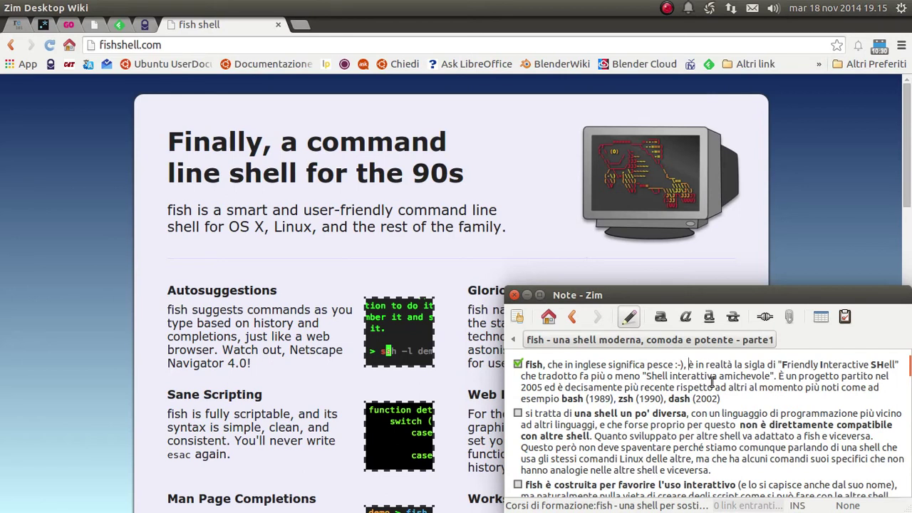
{"action": "left_click", "coordinate": [535, 365]}
{"action": "double_click", "coordinate": [535, 364]}
{"action": "left_click", "coordinate": [741, 366]}
{"action": "type", "text": "\""}
{"action": "left_click_drag", "start_coordinate": [646, 375], "coordinate": [772, 373]}
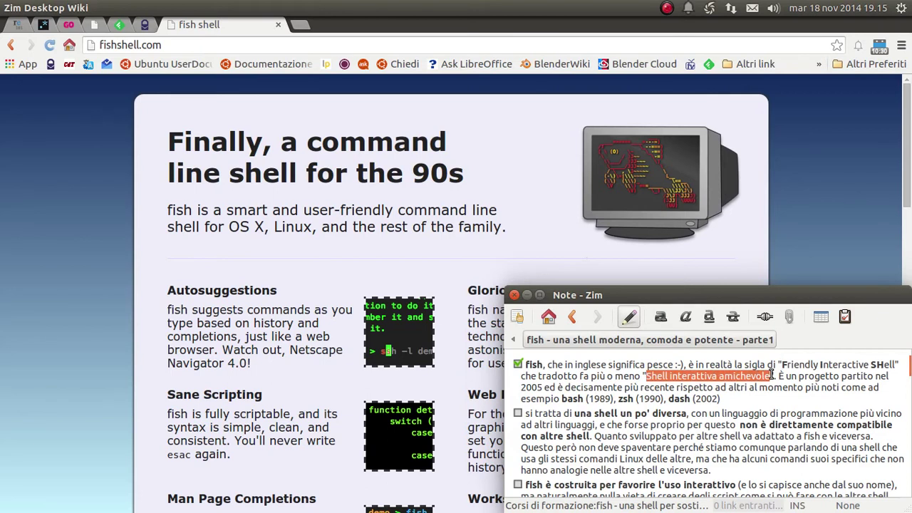
{"action": "left_click", "coordinate": [780, 376]}
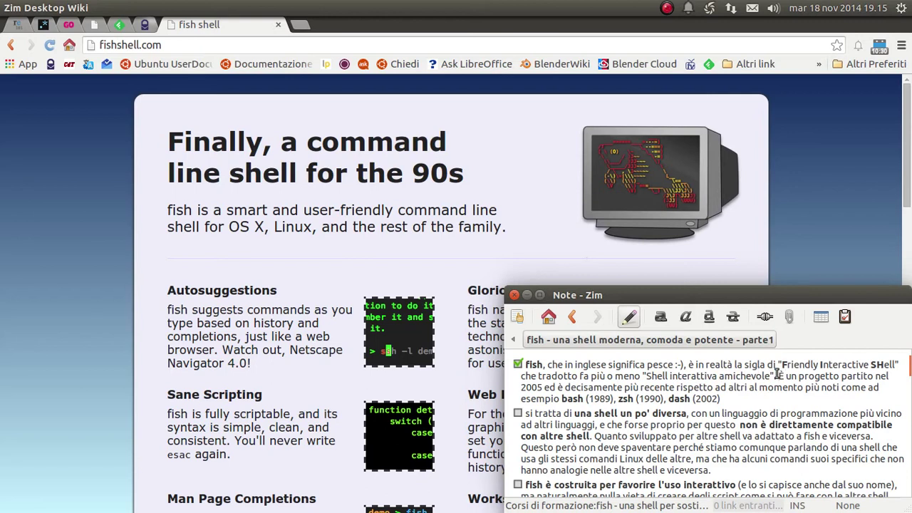
{"action": "left_click_drag", "start_coordinate": [778, 375], "coordinate": [544, 385]}
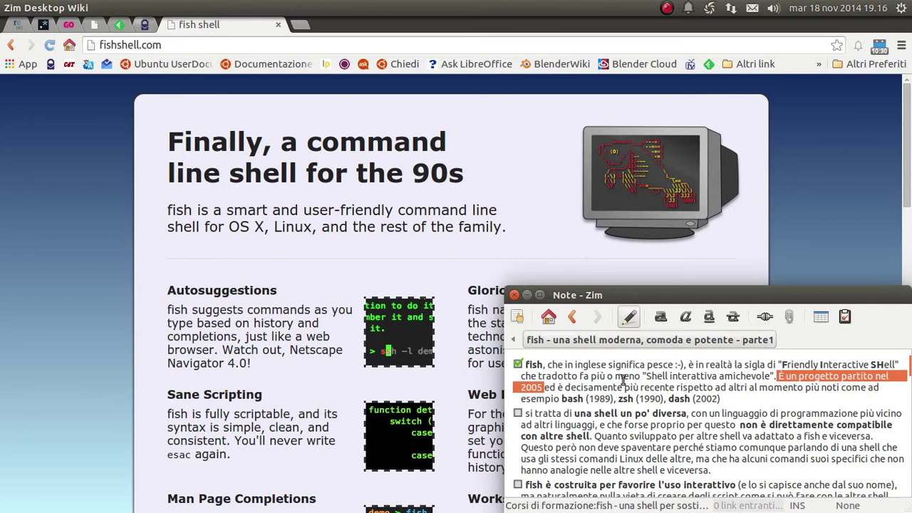
{"action": "left_click", "coordinate": [543, 388]}
{"action": "double_click", "coordinate": [540, 389]}
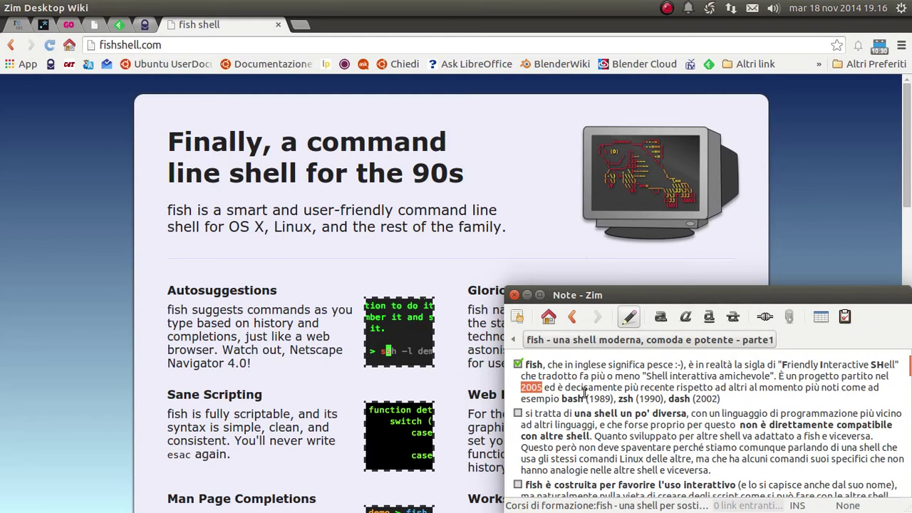
{"action": "left_click", "coordinate": [558, 386]}
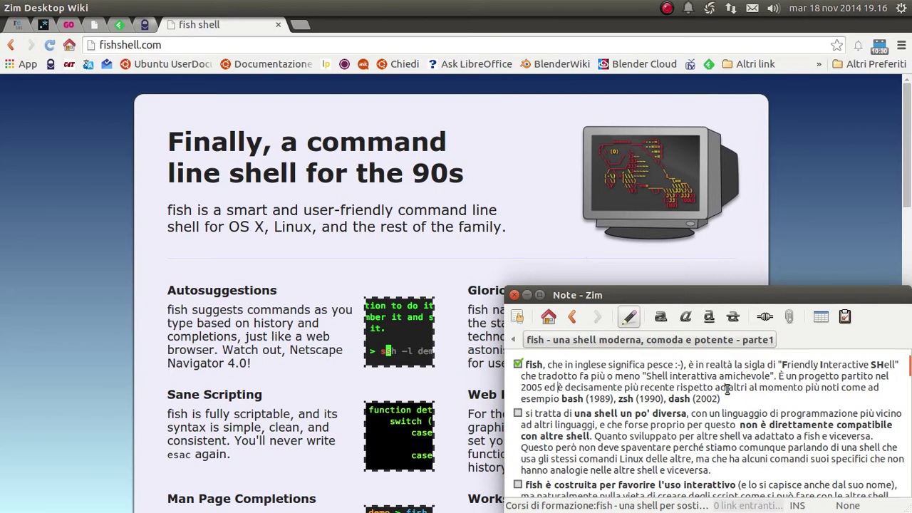
{"action": "left_click_drag", "start_coordinate": [726, 388], "coordinate": [839, 388]}
{"action": "left_click", "coordinate": [829, 385]}
{"action": "double_click", "coordinate": [573, 399]}
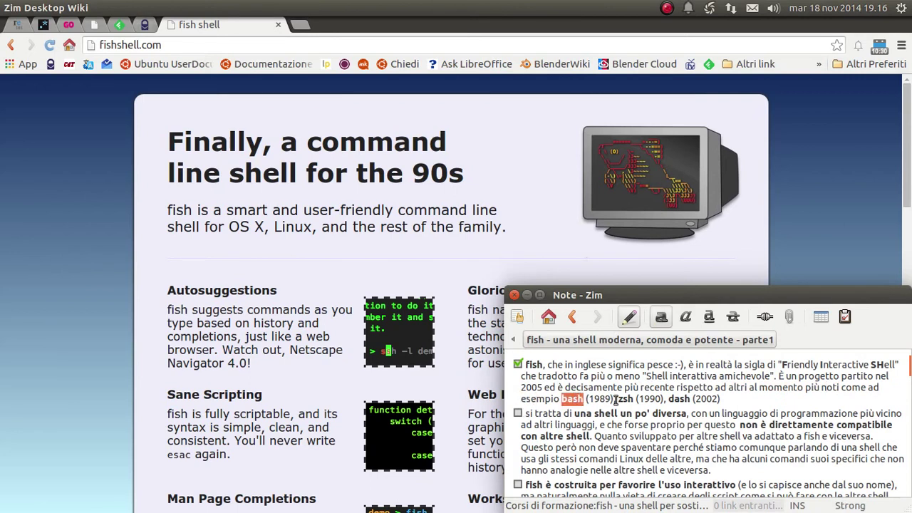
{"action": "double_click", "coordinate": [606, 398]}
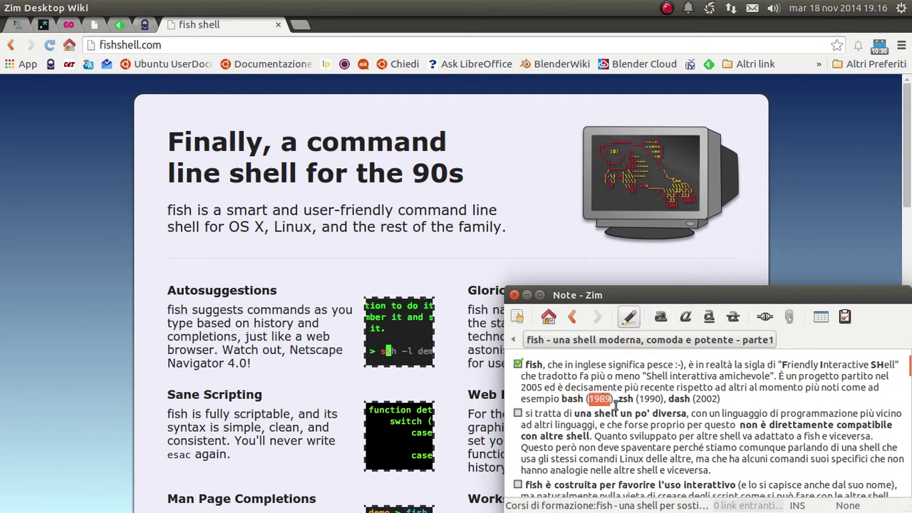
{"action": "double_click", "coordinate": [650, 399]}
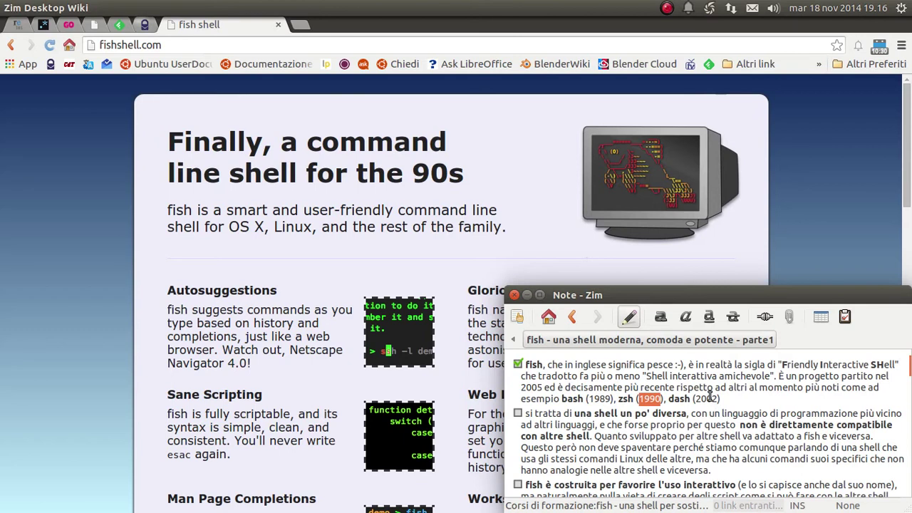
{"action": "double_click", "coordinate": [707, 397]}
{"action": "left_click", "coordinate": [571, 382]}
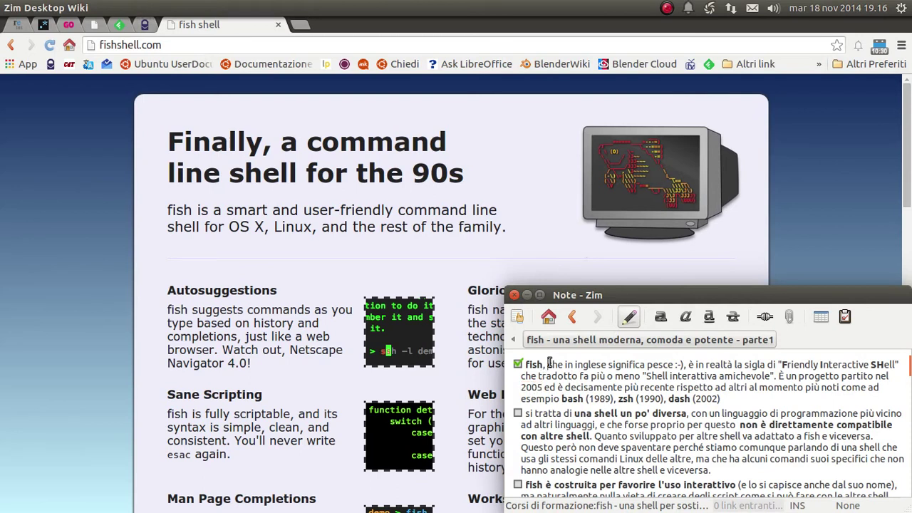
Tick the second checklist item, 'si tratta di una shell un po' diversa'.
{"action": "left_click", "coordinate": [518, 414]}
{"action": "scroll", "coordinate": [560, 414], "scroll_direction": "down", "scroll_amount": 1}
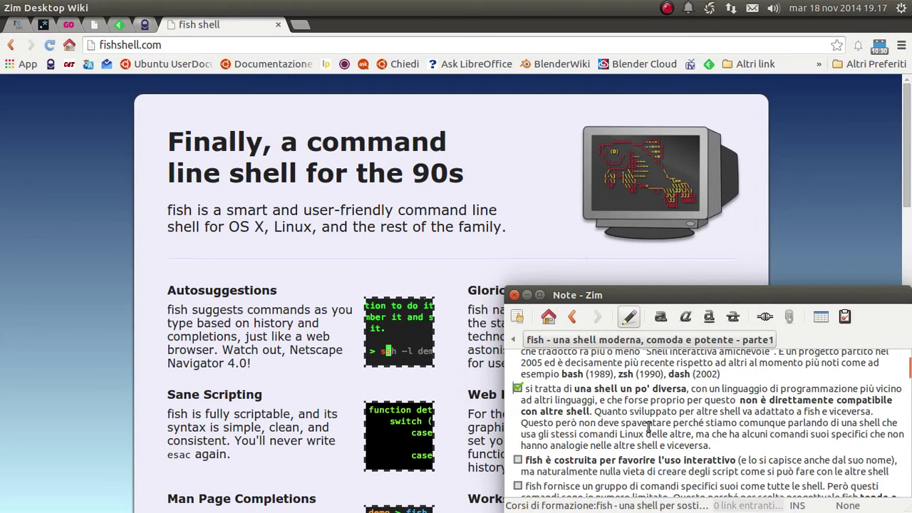
{"action": "scroll", "coordinate": [650, 427], "scroll_direction": "down", "scroll_amount": 1}
{"action": "scroll", "coordinate": [656, 417], "scroll_direction": "up", "scroll_amount": 1}
Highlight 'con un linguaggio di programmazione', 'ad altri linguaggi' and 'linguaggio di programmazione' in that item.
{"action": "left_click_drag", "start_coordinate": [690, 388], "coordinate": [875, 388]}
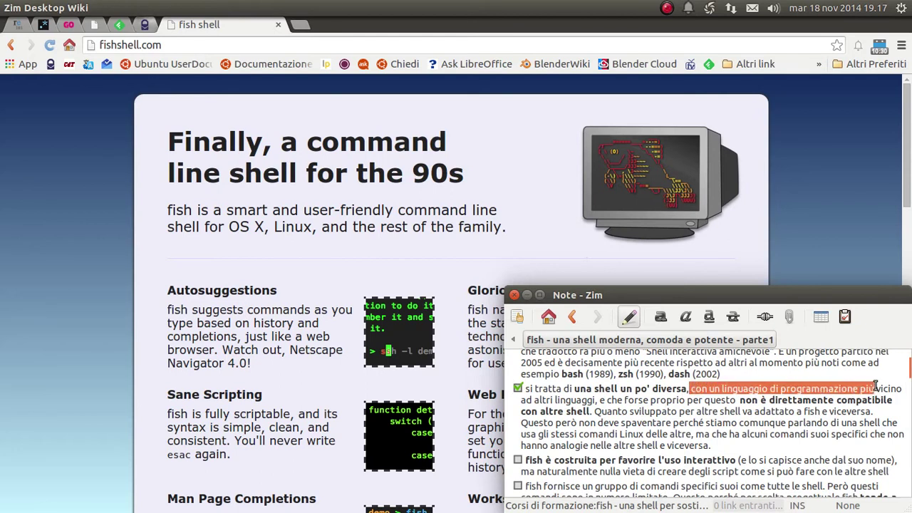
{"action": "left_click", "coordinate": [743, 401]}
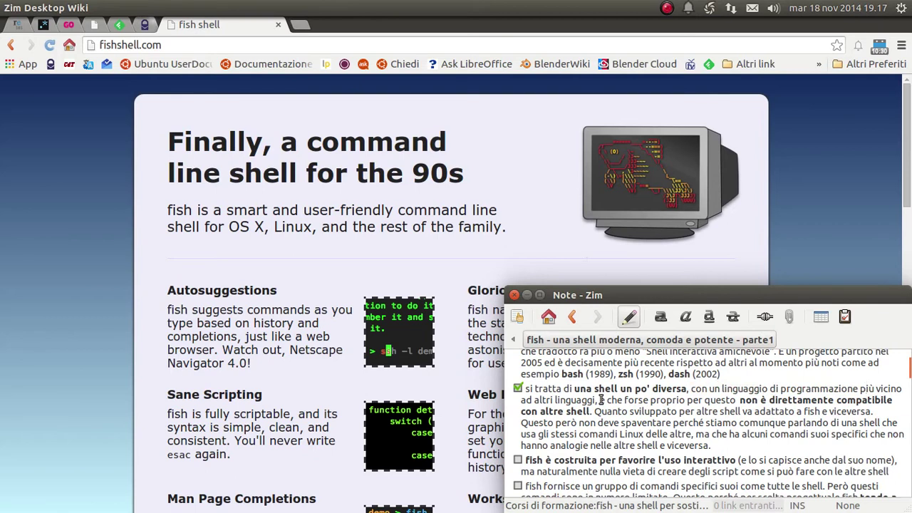
{"action": "left_click_drag", "start_coordinate": [601, 400], "coordinate": [526, 401]}
{"action": "left_click", "coordinate": [713, 389]}
{"action": "left_click_drag", "start_coordinate": [688, 388], "coordinate": [790, 389]}
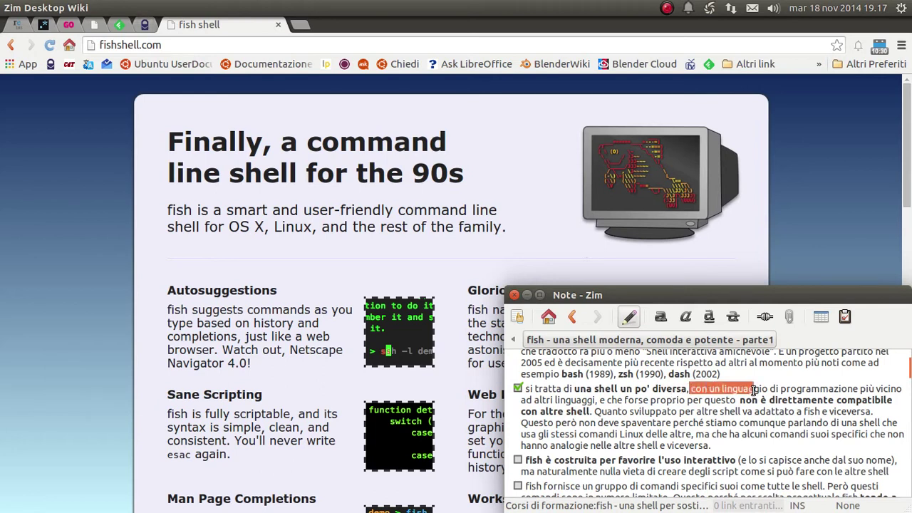
{"action": "left_click", "coordinate": [790, 389]}
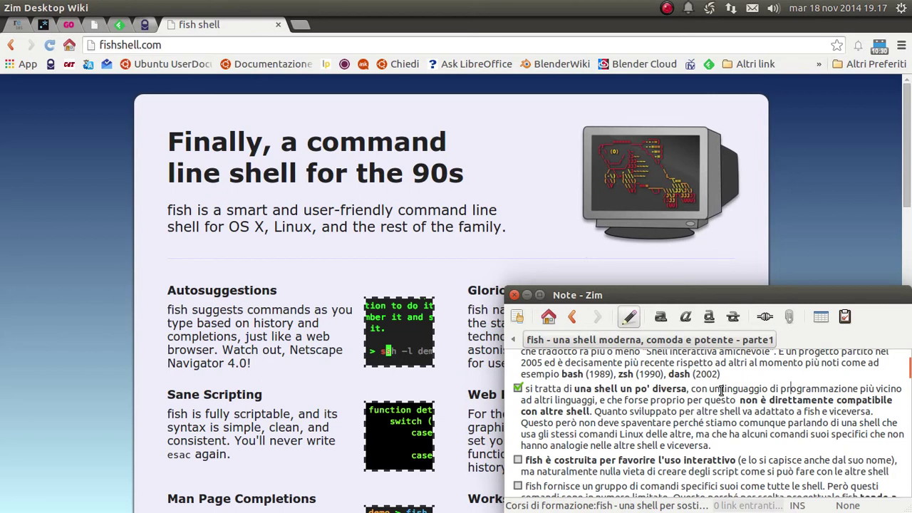
{"action": "left_click_drag", "start_coordinate": [721, 389], "coordinate": [863, 389]}
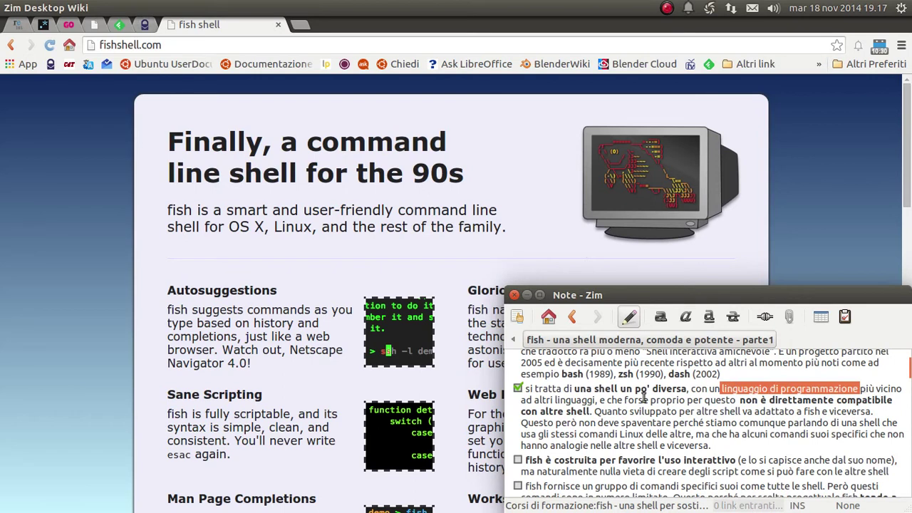
{"action": "left_click", "coordinate": [591, 389]}
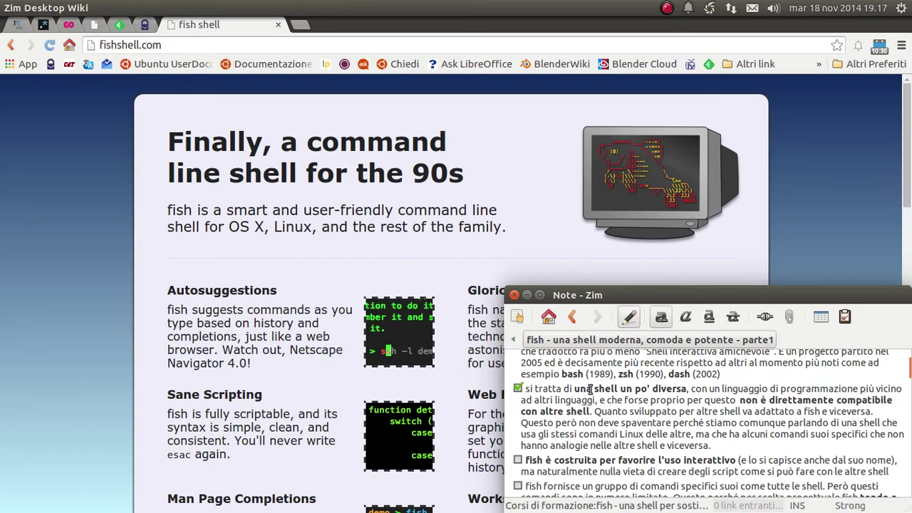
{"action": "scroll", "coordinate": [591, 389], "scroll_direction": "down", "scroll_amount": 1}
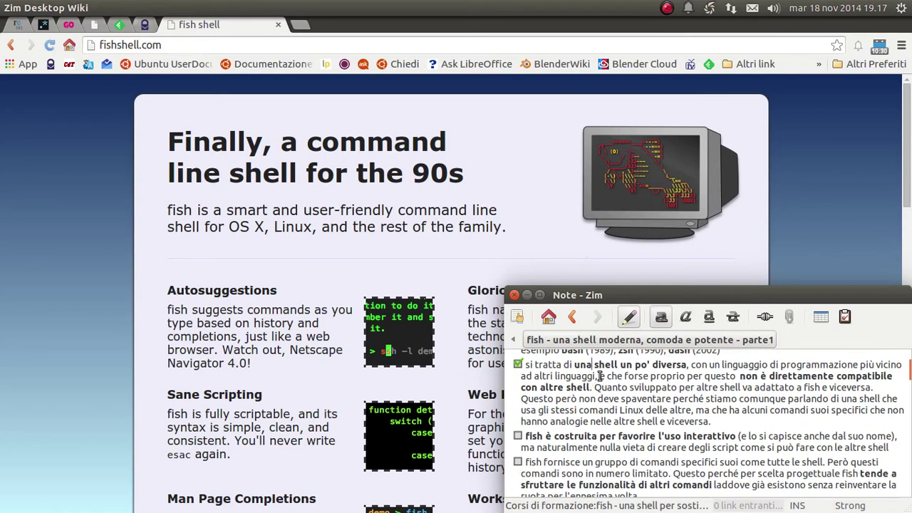
{"action": "left_click_drag", "start_coordinate": [720, 365], "coordinate": [858, 366]}
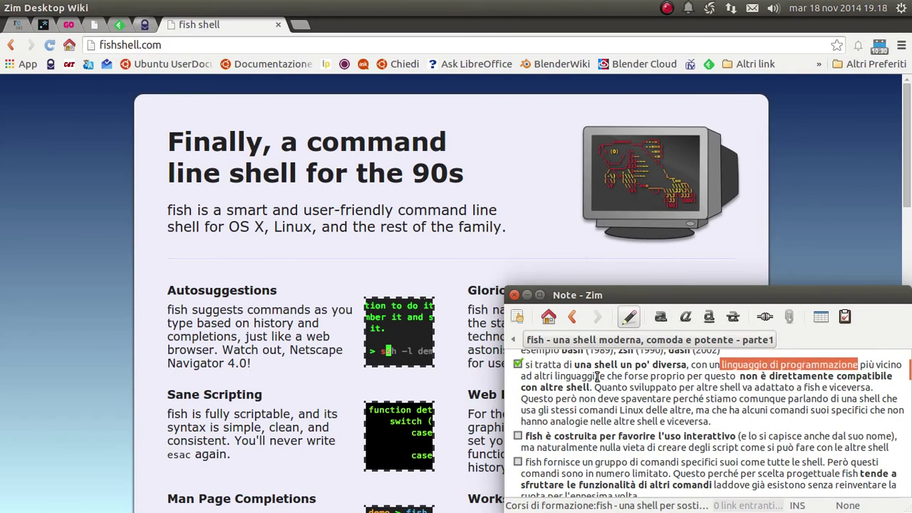
{"action": "left_click_drag", "start_coordinate": [598, 376], "coordinate": [527, 376]}
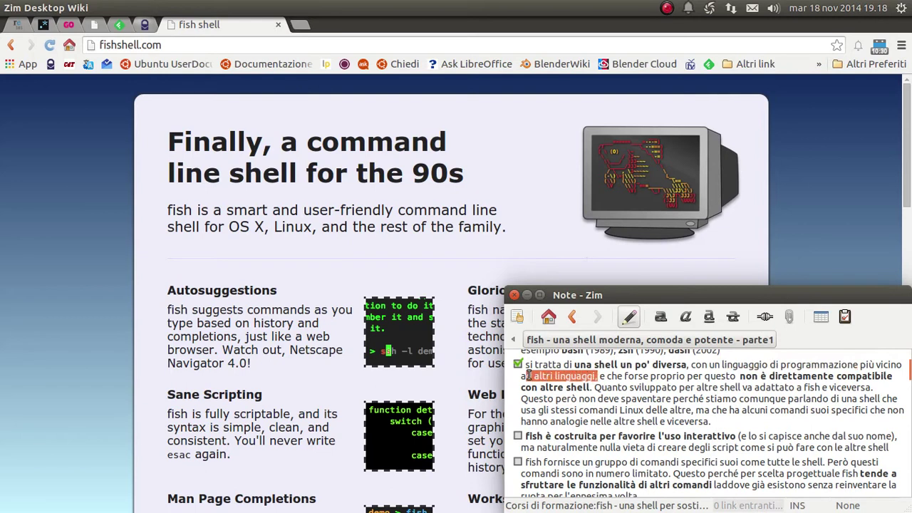
{"action": "left_click", "coordinate": [603, 376]}
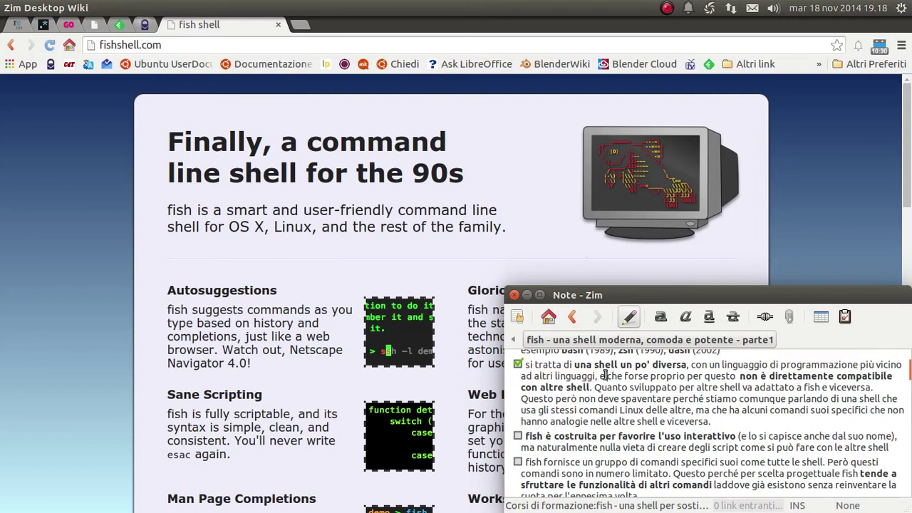
{"action": "left_click_drag", "start_coordinate": [601, 376], "coordinate": [741, 376]}
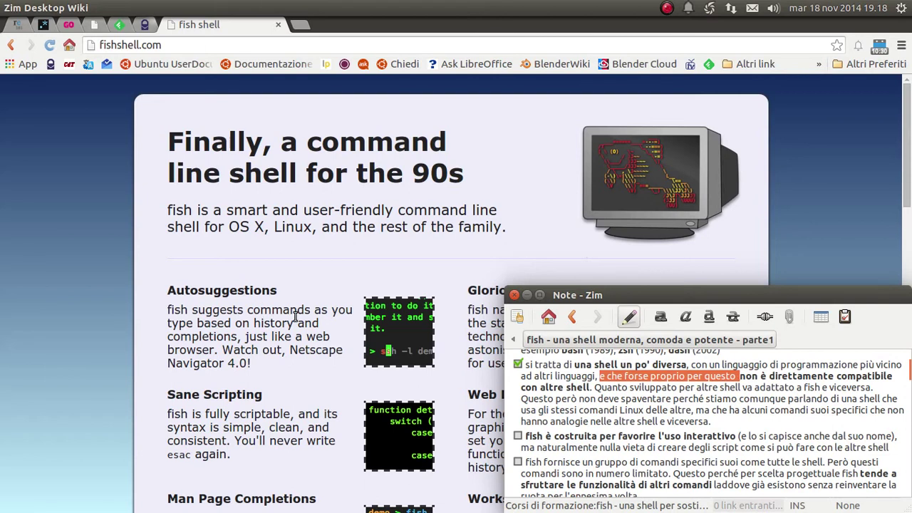
{"action": "left_click", "coordinate": [711, 376]}
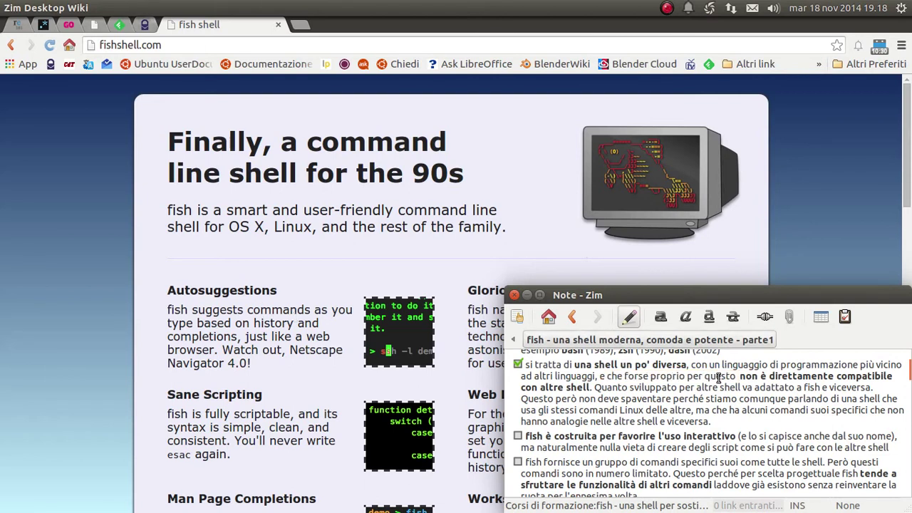
{"action": "left_click_drag", "start_coordinate": [711, 376], "coordinate": [593, 388]}
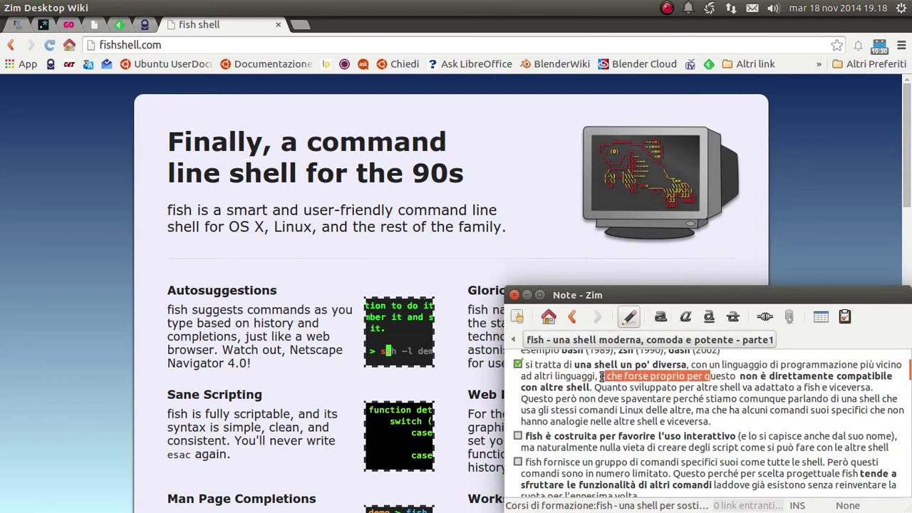
{"action": "left_click_drag", "start_coordinate": [592, 388], "coordinate": [743, 386]}
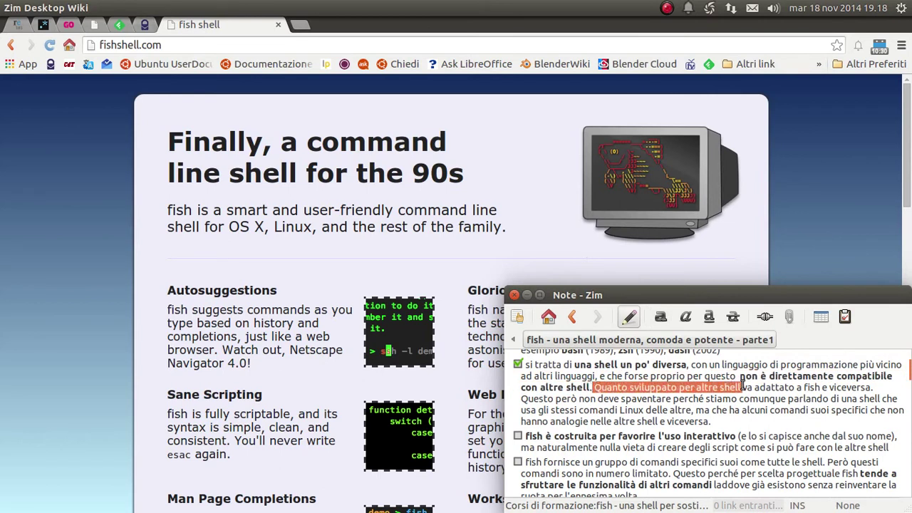
{"action": "left_click_drag", "start_coordinate": [744, 386], "coordinate": [815, 386]}
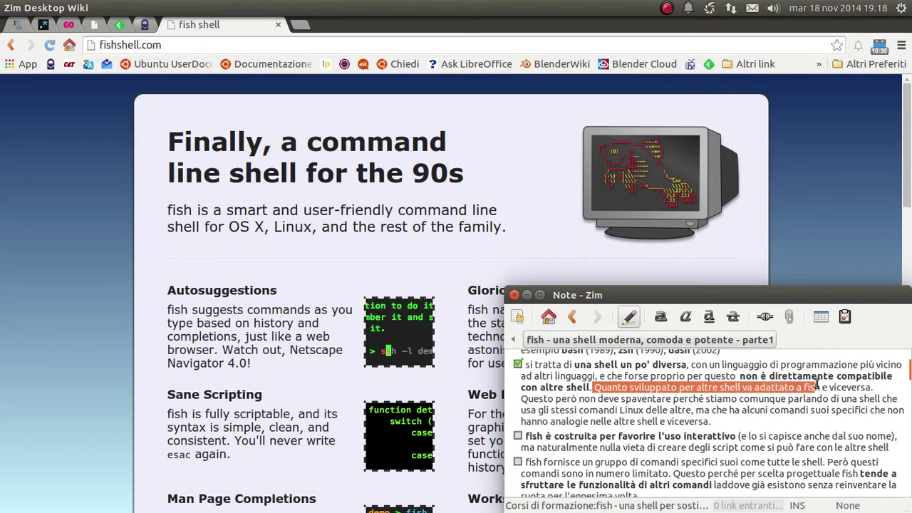
{"action": "left_click_drag", "start_coordinate": [816, 386], "coordinate": [876, 389]}
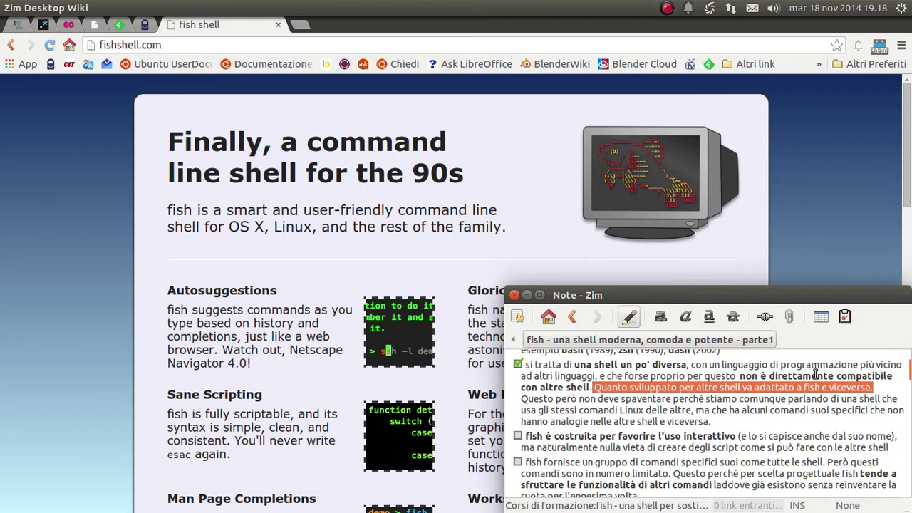
{"action": "double_click", "coordinate": [785, 387]}
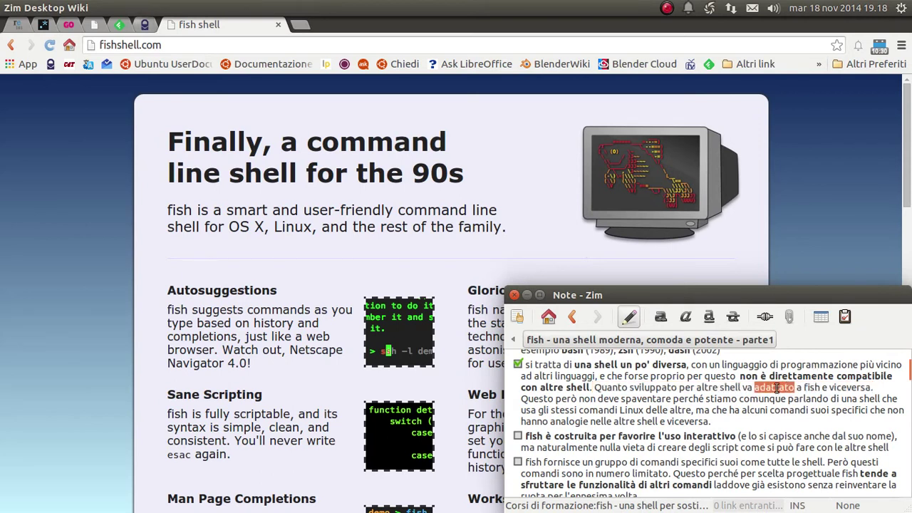
{"action": "left_click", "coordinate": [775, 387]}
{"action": "left_click_drag", "start_coordinate": [874, 387], "coordinate": [606, 385]}
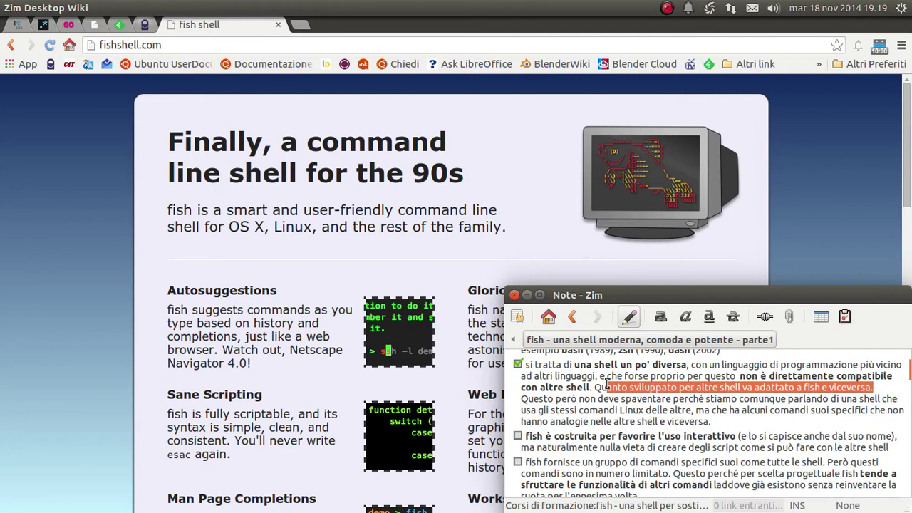
{"action": "scroll", "coordinate": [607, 385], "scroll_direction": "down", "scroll_amount": 1}
{"action": "left_click_drag", "start_coordinate": [520, 373], "coordinate": [621, 375]}
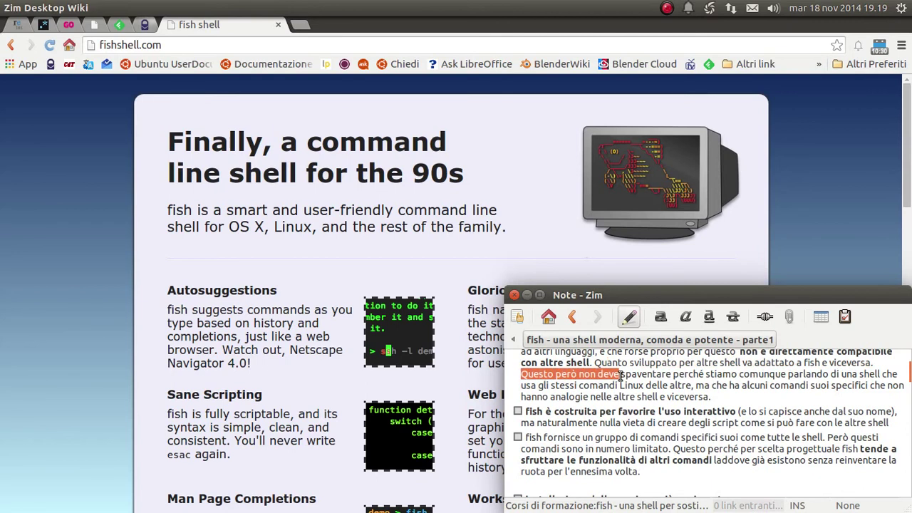
{"action": "left_click", "coordinate": [523, 373]}
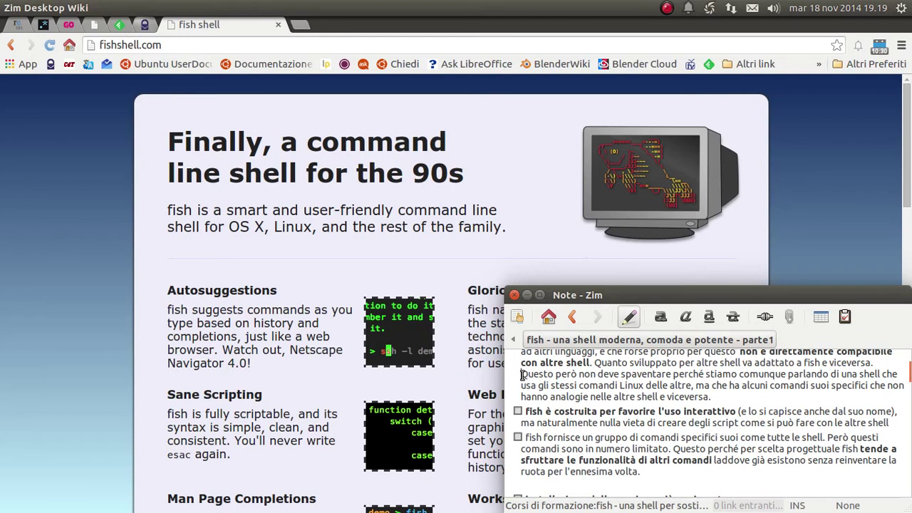
{"action": "left_click_drag", "start_coordinate": [522, 375], "coordinate": [678, 369]}
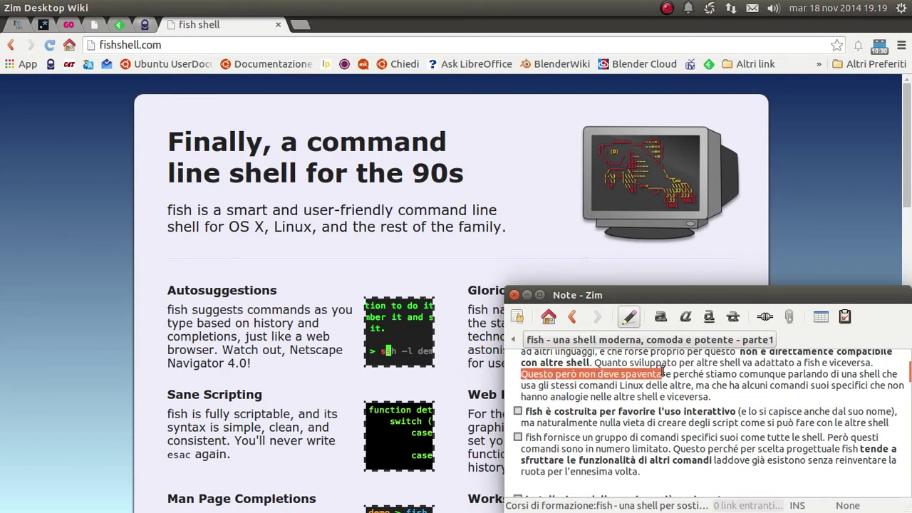
{"action": "scroll", "coordinate": [678, 370], "scroll_direction": "up", "scroll_amount": 1}
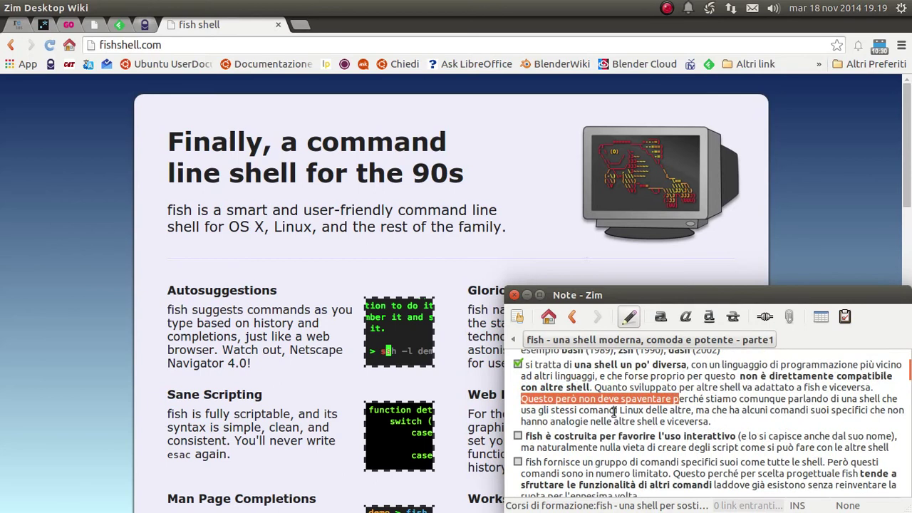
{"action": "left_click", "coordinate": [670, 401]}
{"action": "scroll", "coordinate": [671, 396], "scroll_direction": "down", "scroll_amount": 1}
{"action": "scroll", "coordinate": [670, 378], "scroll_direction": "down", "scroll_amount": 1}
{"action": "scroll", "coordinate": [670, 377], "scroll_direction": "up", "scroll_amount": 1}
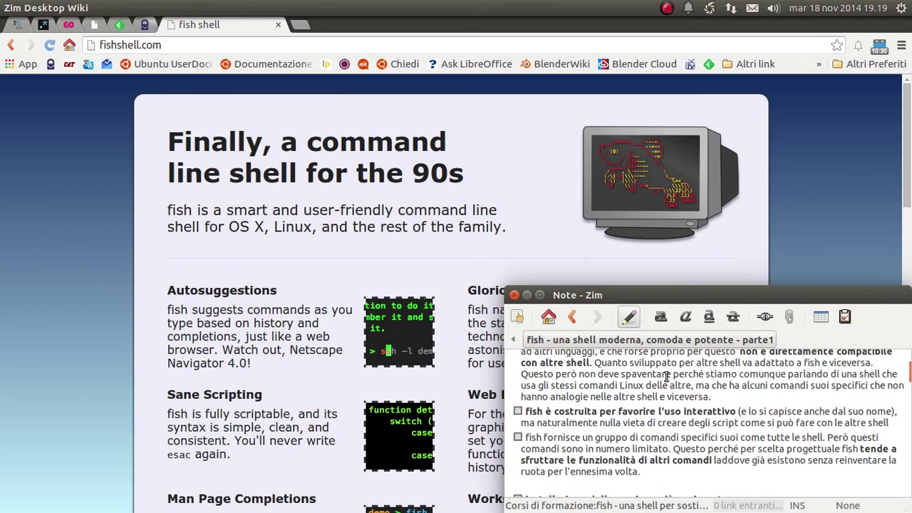
{"action": "mouse_move", "coordinate": [667, 374]}
{"action": "left_mouse_down"}
{"action": "mouse_move", "coordinate": [678, 375]}
{"action": "mouse_move", "coordinate": [629, 385]}
{"action": "mouse_move", "coordinate": [695, 385]}
{"action": "left_mouse_up"}
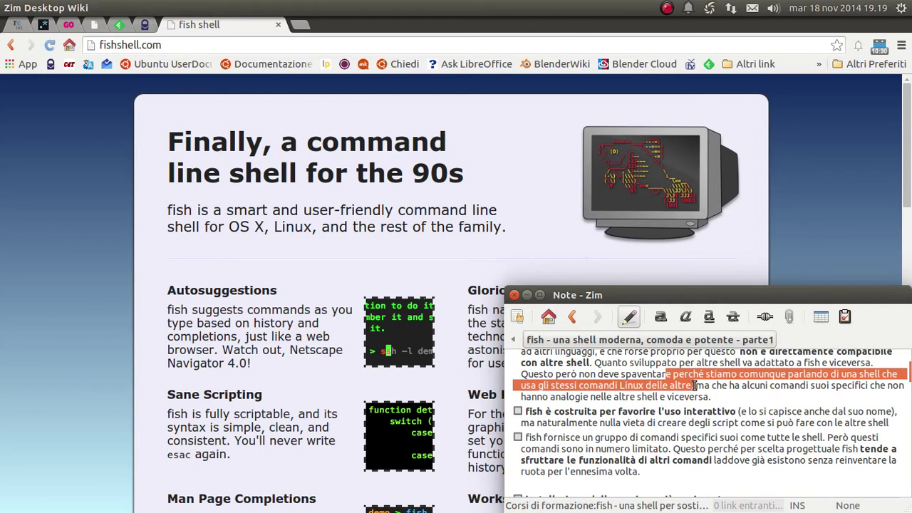
{"action": "left_click", "coordinate": [695, 386]}
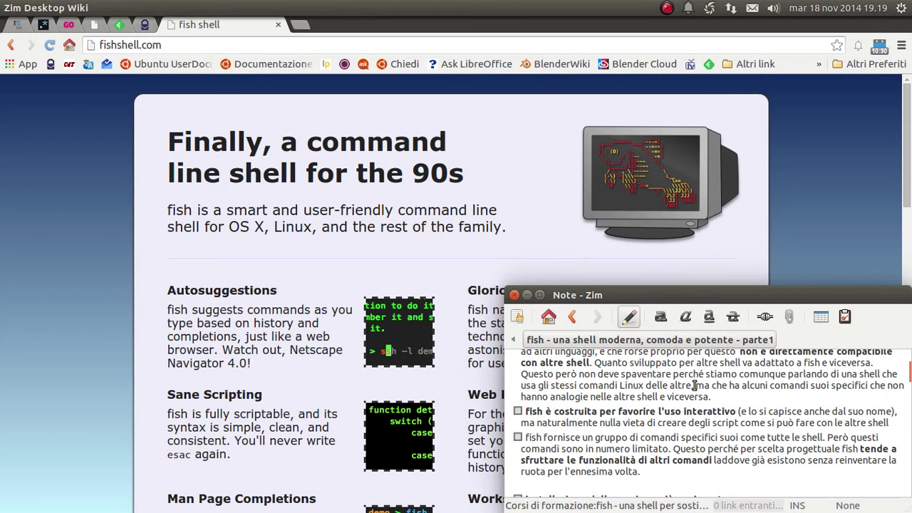
{"action": "left_click_drag", "start_coordinate": [694, 386], "coordinate": [862, 384]}
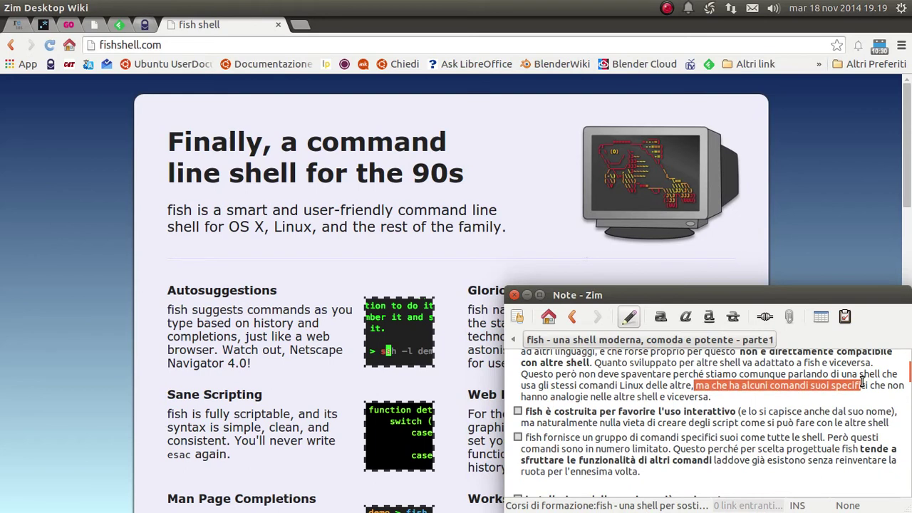
{"action": "mouse_move", "coordinate": [863, 383]}
{"action": "left_mouse_down"}
{"action": "mouse_move", "coordinate": [726, 385]}
{"action": "mouse_move", "coordinate": [714, 398]}
{"action": "left_mouse_up"}
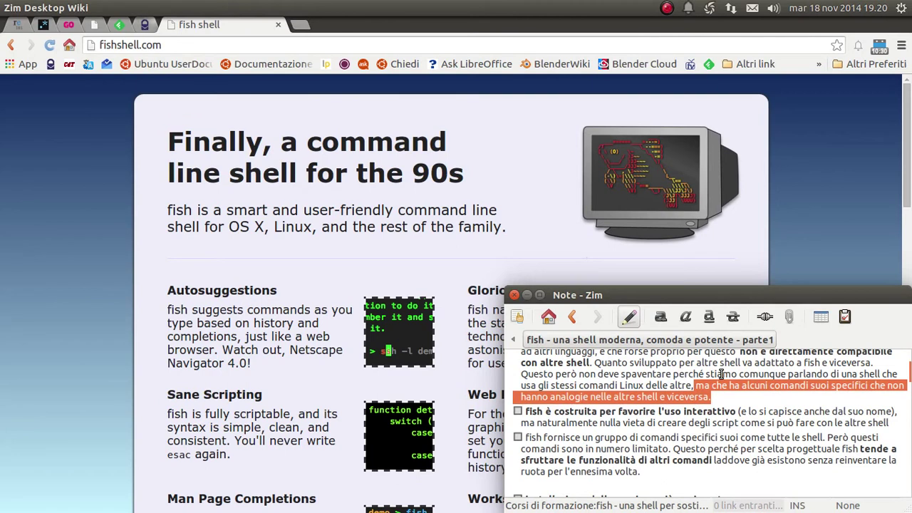
{"action": "scroll", "coordinate": [722, 376], "scroll_direction": "up", "scroll_amount": 1}
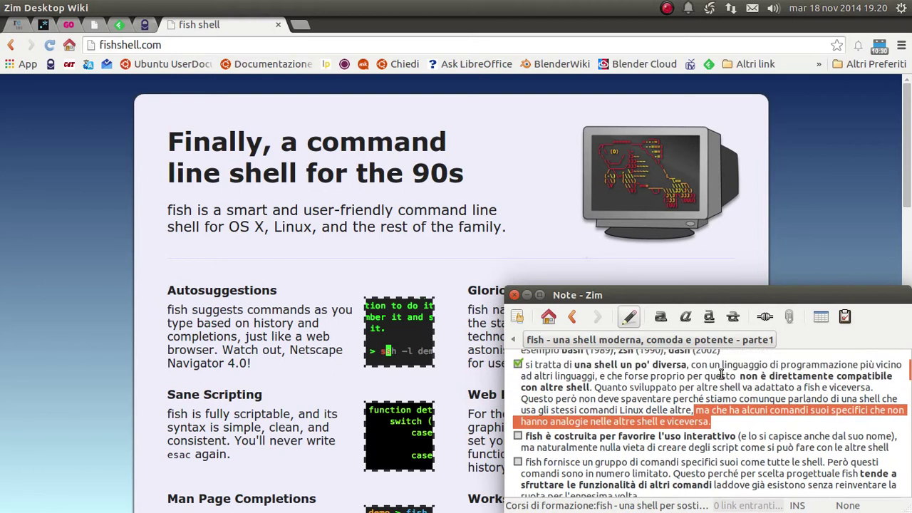
{"action": "left_click", "coordinate": [720, 427]}
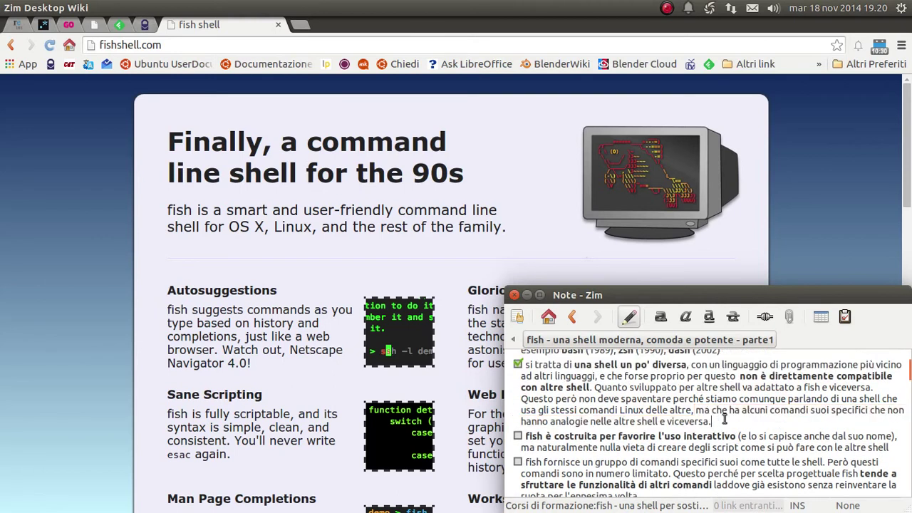
{"action": "left_click_drag", "start_coordinate": [720, 427], "coordinate": [530, 364]}
{"action": "left_click", "coordinate": [606, 385]}
{"action": "double_click", "coordinate": [605, 386]}
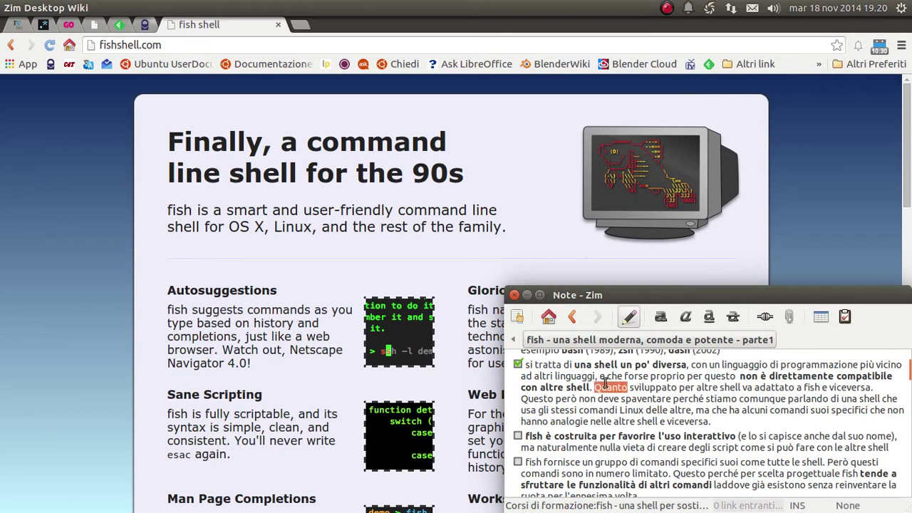
{"action": "left_click", "coordinate": [653, 387]}
{"action": "double_click", "coordinate": [654, 387]}
{"action": "double_click", "coordinate": [738, 387]}
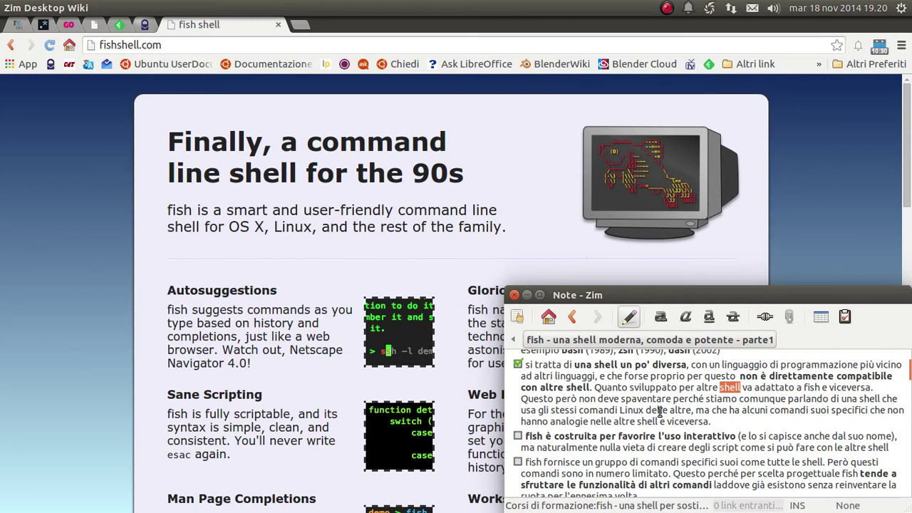
{"action": "left_click", "coordinate": [719, 420]}
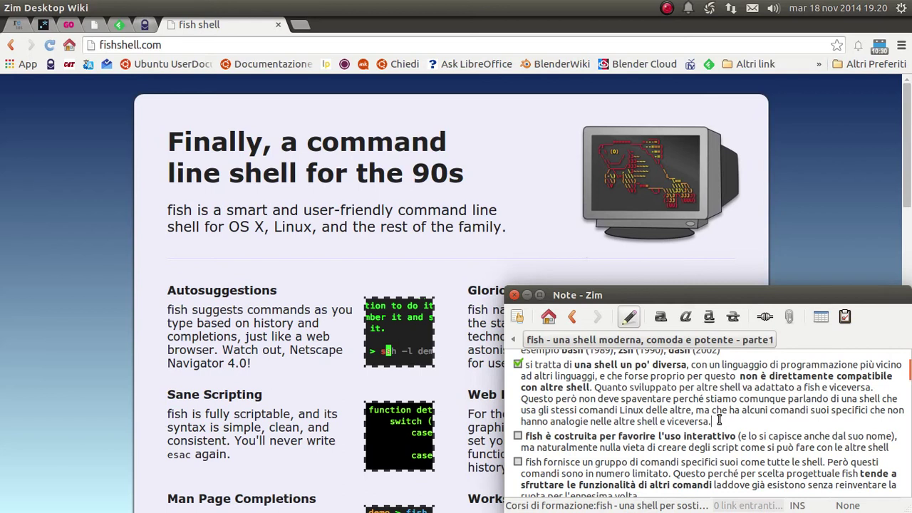
{"action": "left_click_drag", "start_coordinate": [718, 421], "coordinate": [528, 364]}
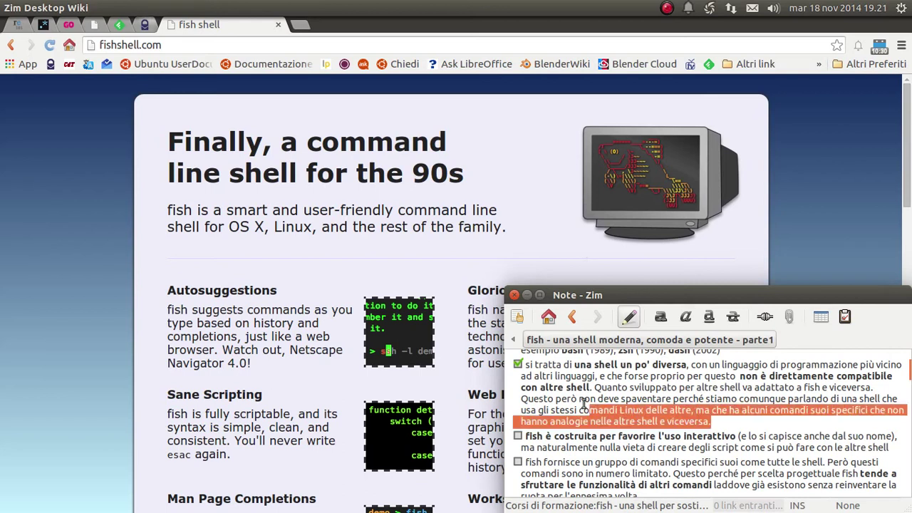
{"action": "left_click", "coordinate": [760, 392]}
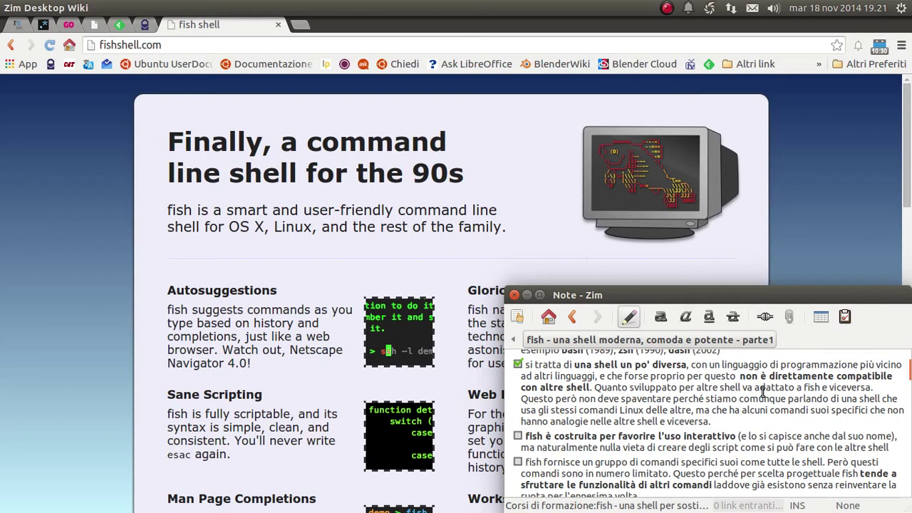
{"action": "left_click_drag", "start_coordinate": [716, 422], "coordinate": [543, 374]}
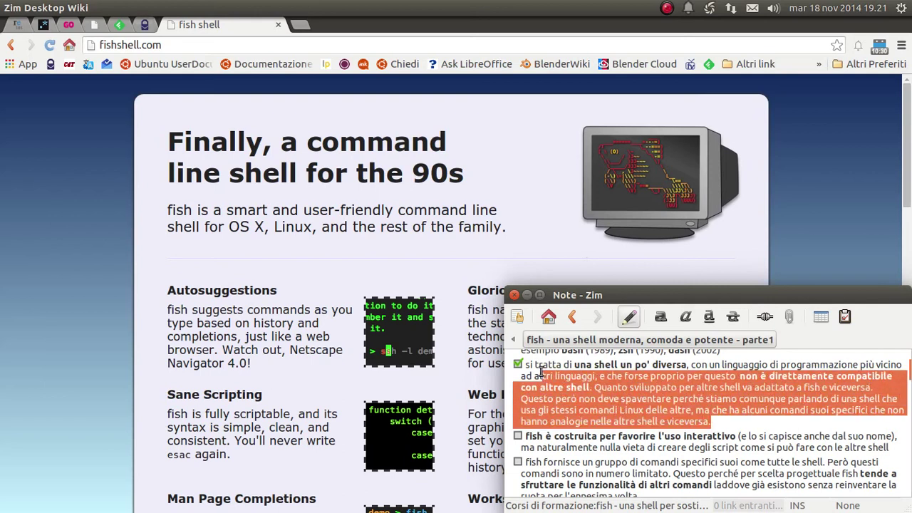
{"action": "left_click", "coordinate": [555, 376]}
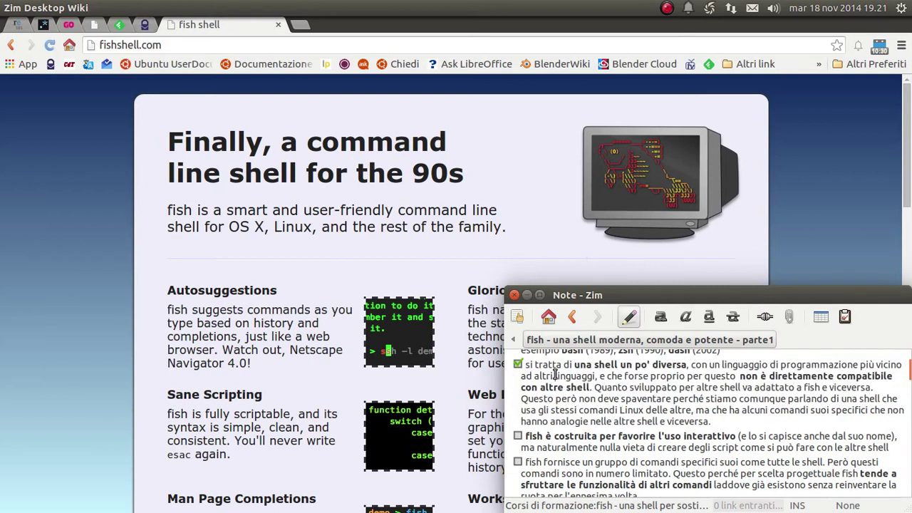
{"action": "left_click_drag", "start_coordinate": [721, 376], "coordinate": [592, 388]}
{"action": "left_click", "coordinate": [620, 387]}
{"action": "double_click", "coordinate": [619, 388]}
{"action": "double_click", "coordinate": [657, 388]}
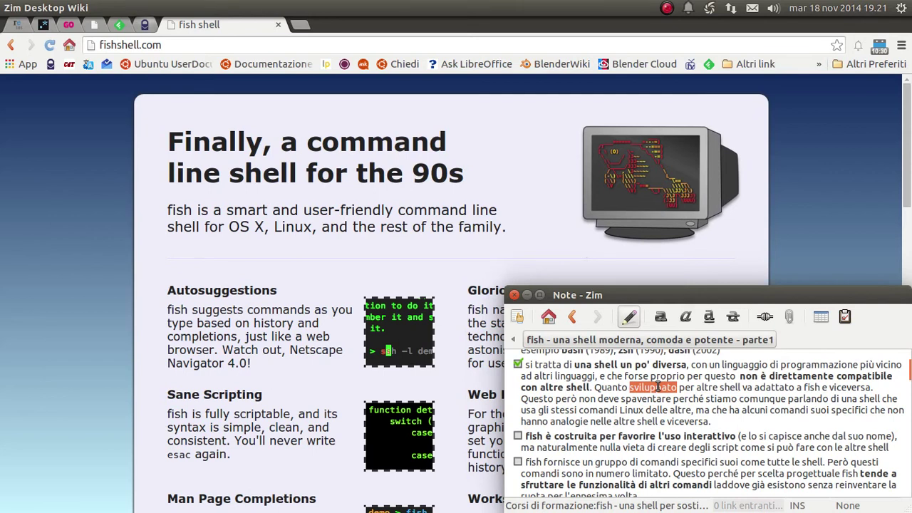
{"action": "scroll", "coordinate": [653, 387], "scroll_direction": "down", "scroll_amount": 2}
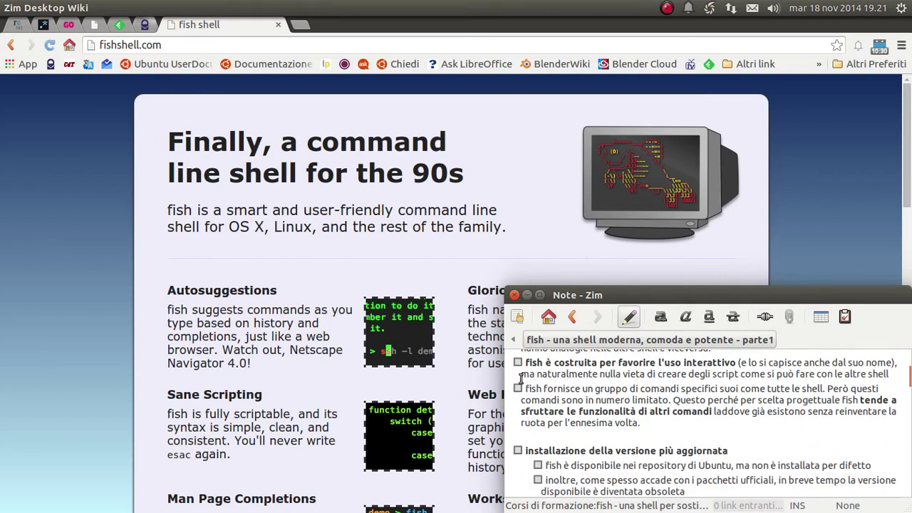
Tick the interactive-use item and highlight 'lo si capisce anche dal suo nome' and 'Interactive'.
{"action": "left_click", "coordinate": [518, 361]}
{"action": "scroll", "coordinate": [653, 376], "scroll_direction": "up", "scroll_amount": 1}
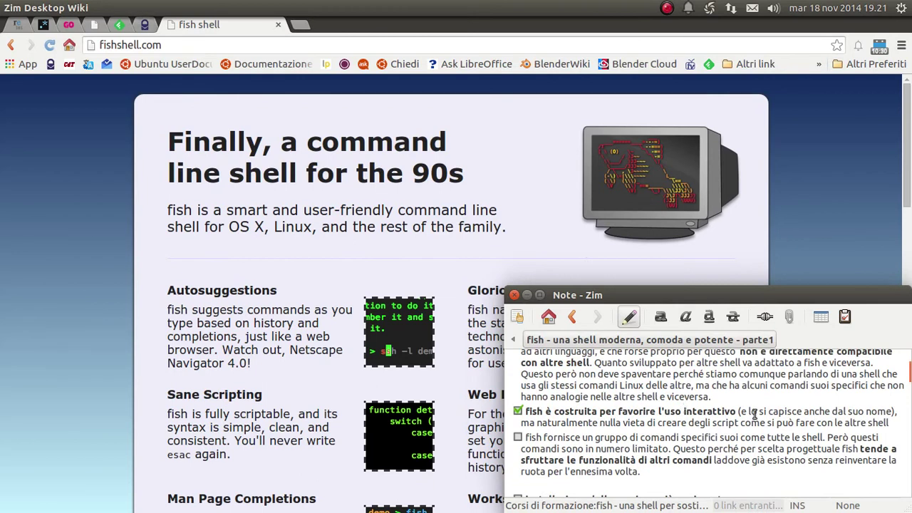
{"action": "left_click_drag", "start_coordinate": [747, 412], "coordinate": [886, 414]}
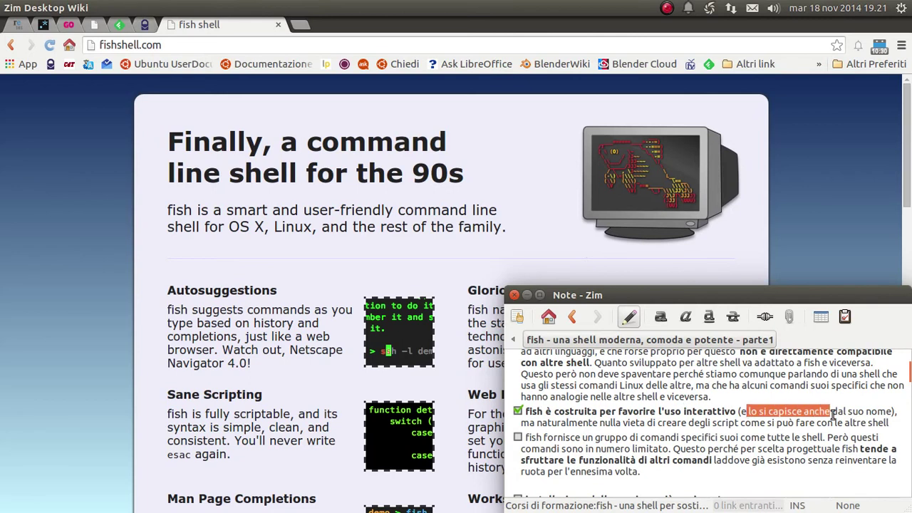
{"action": "scroll", "coordinate": [884, 411], "scroll_direction": "up", "scroll_amount": 2}
{"action": "scroll", "coordinate": [833, 402], "scroll_direction": "up", "scroll_amount": 2}
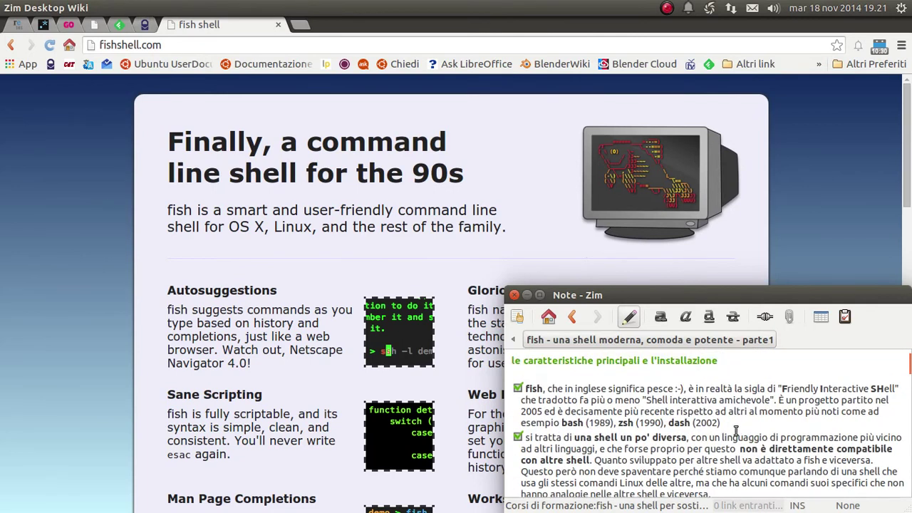
{"action": "double_click", "coordinate": [848, 388]}
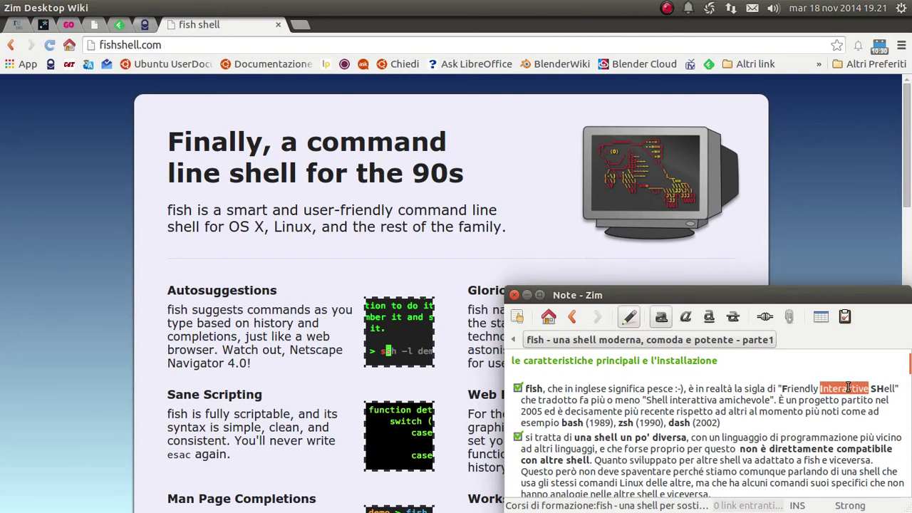
{"action": "left_click", "coordinate": [691, 400]}
Highlight the sentence 'naturalmente nulla vieta di creare degli script'.
{"action": "scroll", "coordinate": [691, 401], "scroll_direction": "down", "scroll_amount": 2}
{"action": "scroll", "coordinate": [691, 401], "scroll_direction": "down", "scroll_amount": 1}
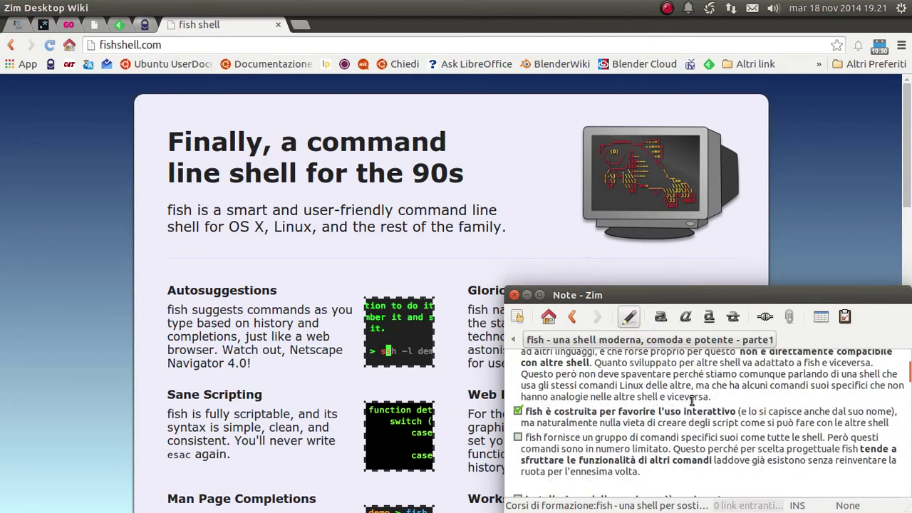
{"action": "scroll", "coordinate": [692, 400], "scroll_direction": "down", "scroll_amount": 2}
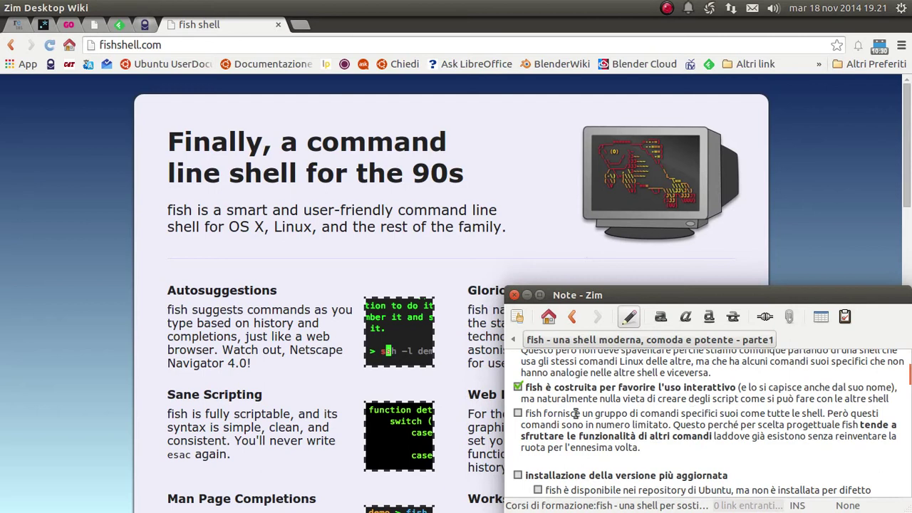
{"action": "left_click_drag", "start_coordinate": [536, 399], "coordinate": [747, 399]}
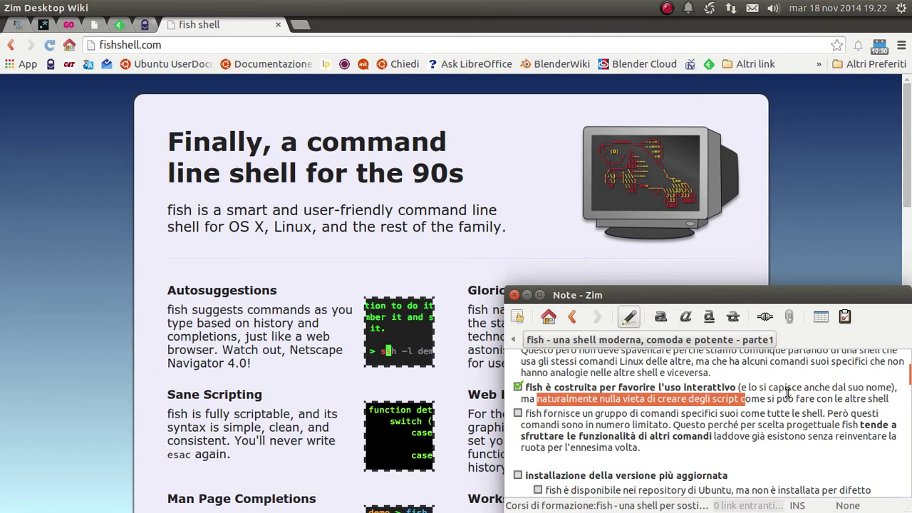
{"action": "left_click_drag", "start_coordinate": [866, 398], "coordinate": [624, 399]}
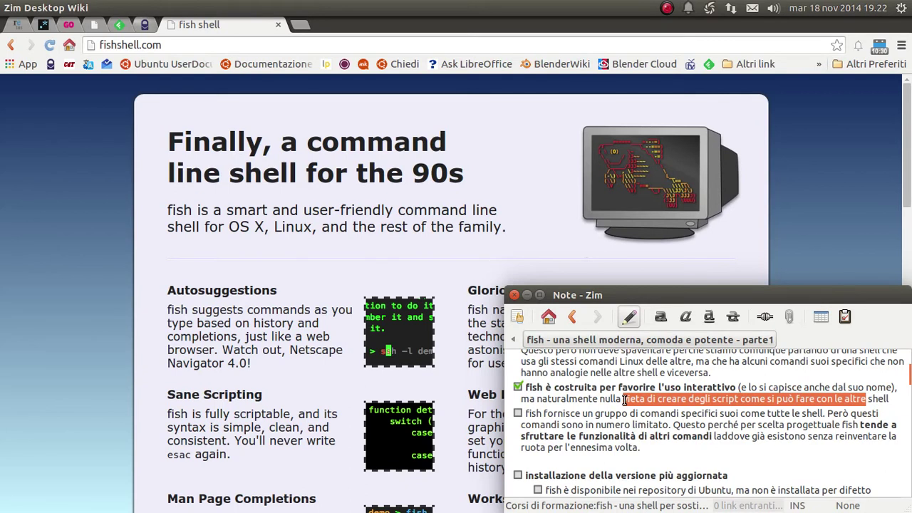
{"action": "scroll", "coordinate": [624, 399], "scroll_direction": "down", "scroll_amount": 1}
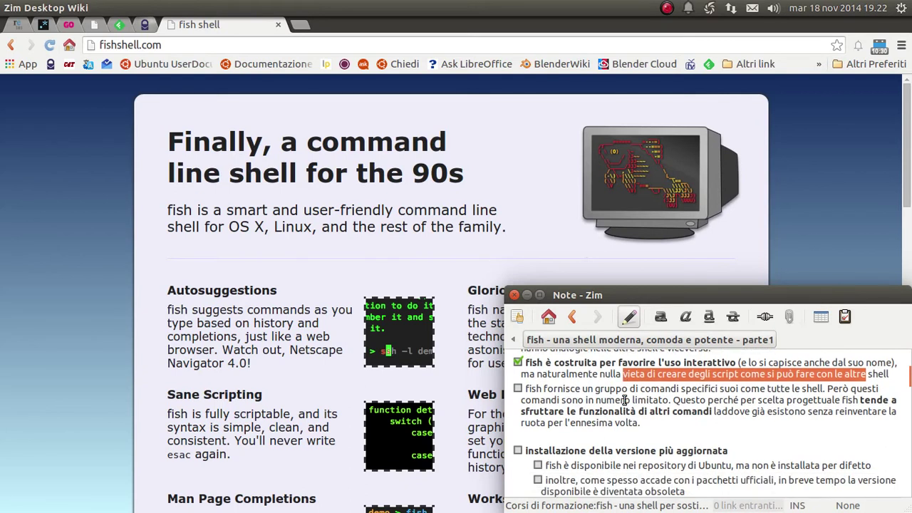
{"action": "left_click", "coordinate": [545, 389]}
Tick the 'fish fornisce un gruppo di comandi specifici' item and highlight that phrase.
{"action": "left_click", "coordinate": [518, 388]}
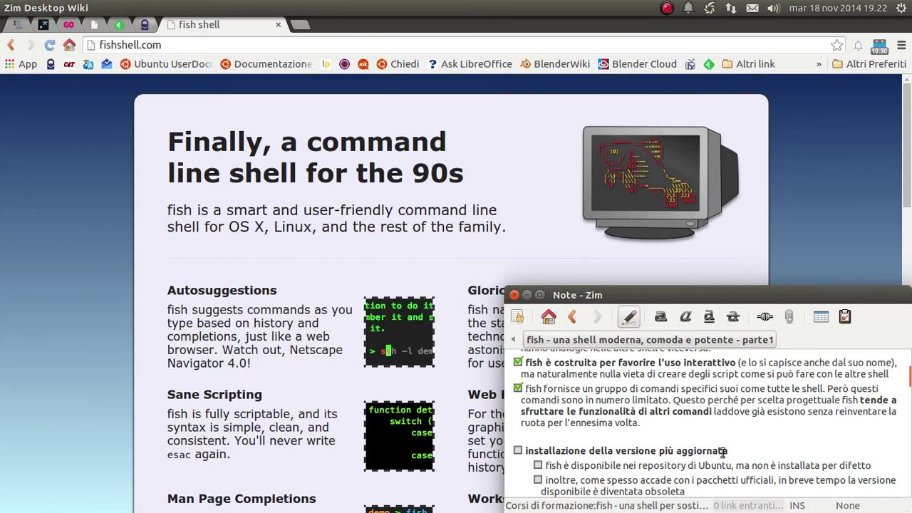
{"action": "left_click_drag", "start_coordinate": [739, 389], "coordinate": [615, 390]}
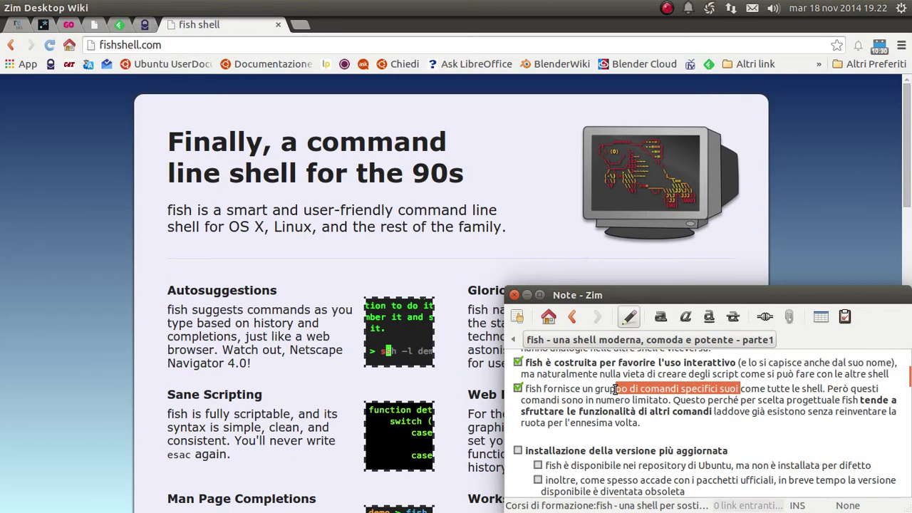
{"action": "left_click", "coordinate": [787, 389]}
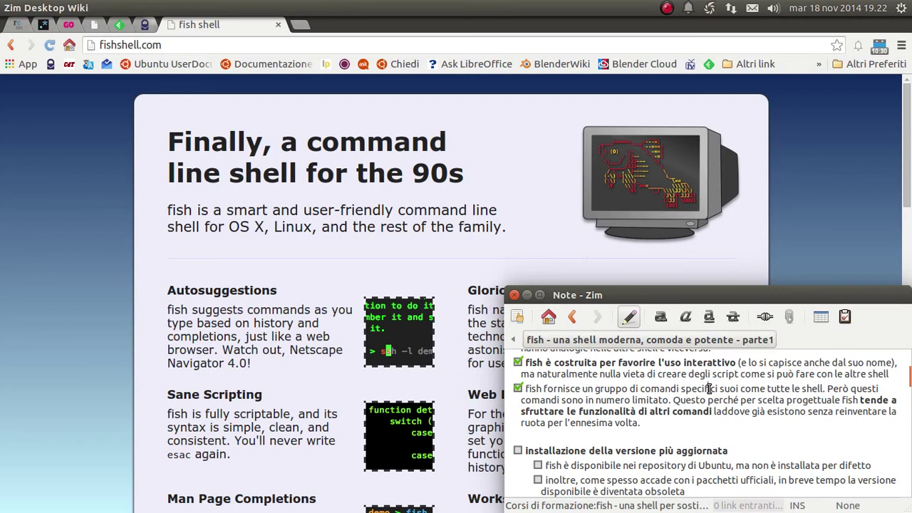
Highlight 'Però questi comandi sono in numero limitato.' and 'Questo perché per scelta progettuale'.
{"action": "left_click", "coordinate": [708, 389]}
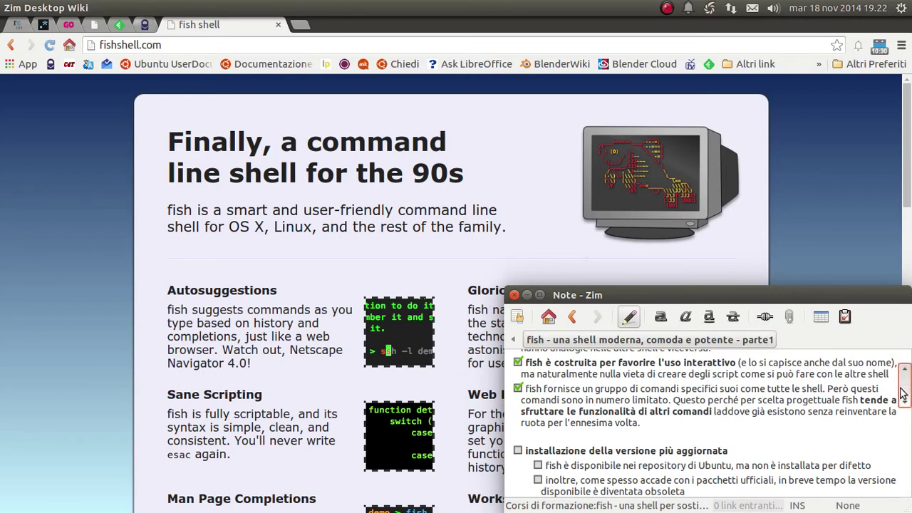
{"action": "left_click", "coordinate": [673, 400]}
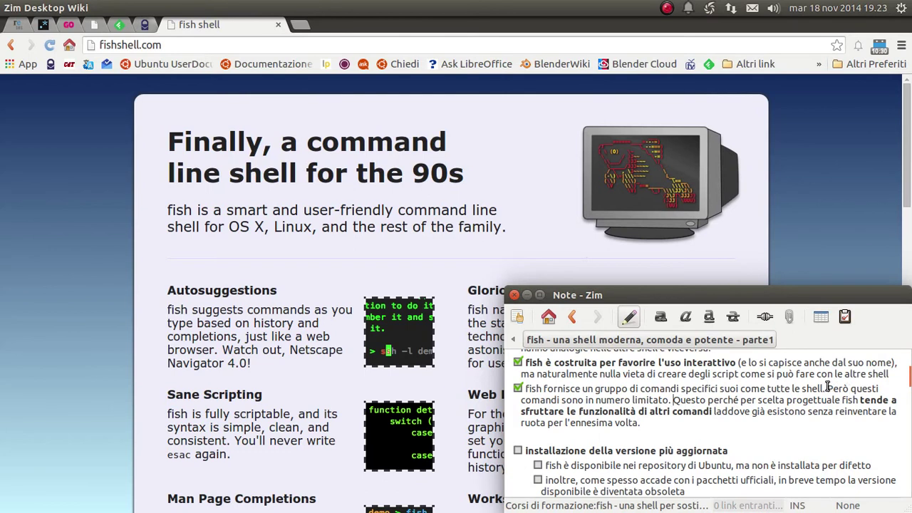
{"action": "left_click_drag", "start_coordinate": [827, 388], "coordinate": [673, 401]}
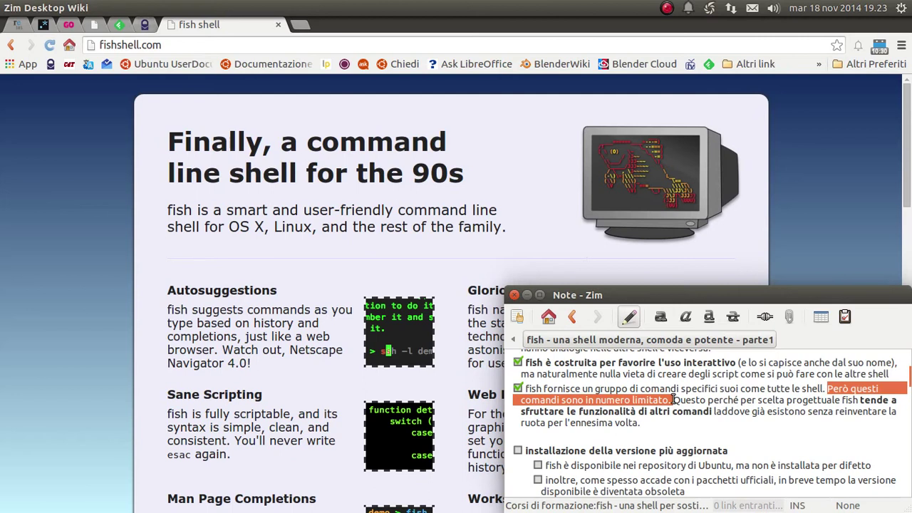
{"action": "left_click_drag", "start_coordinate": [673, 399], "coordinate": [860, 400]}
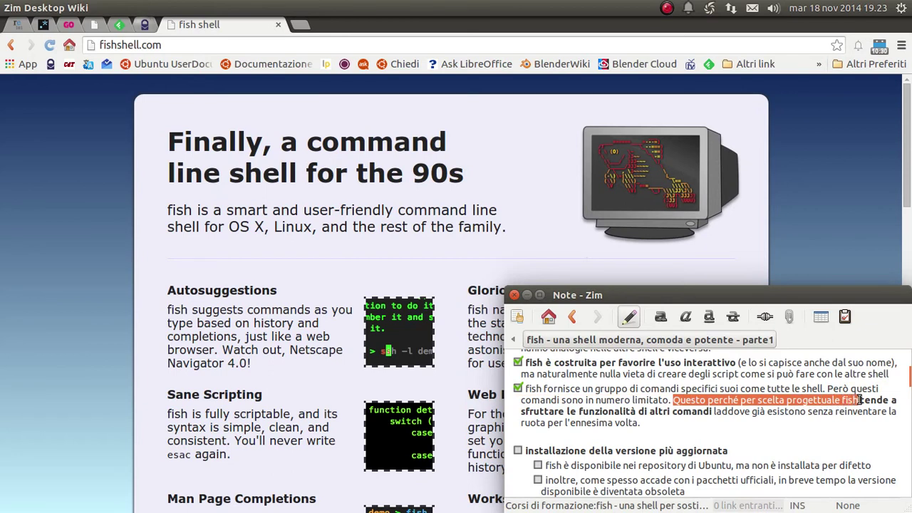
{"action": "left_click", "coordinate": [860, 400]}
{"action": "left_click_drag", "start_coordinate": [543, 411], "coordinate": [705, 412]}
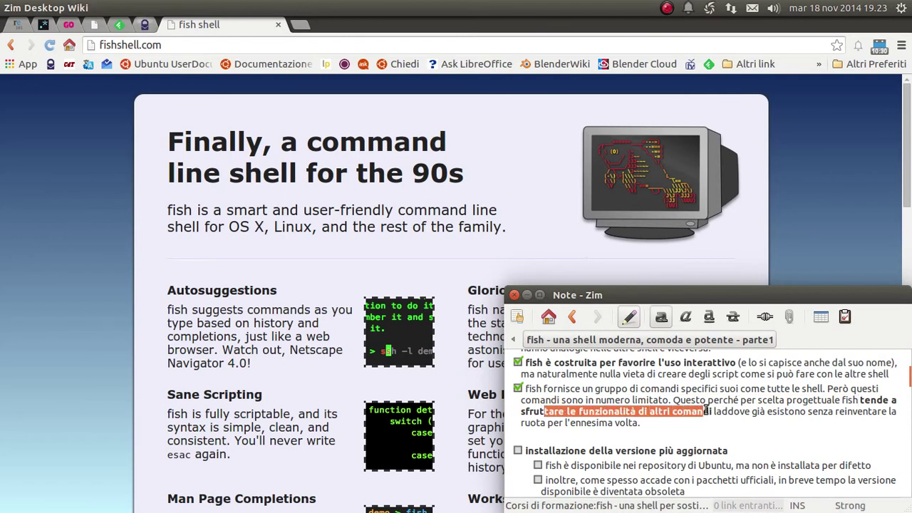
{"action": "mouse_move", "coordinate": [734, 412]}
{"action": "left_mouse_down"}
{"action": "mouse_move", "coordinate": [752, 413]}
{"action": "mouse_move", "coordinate": [748, 422]}
{"action": "left_mouse_up"}
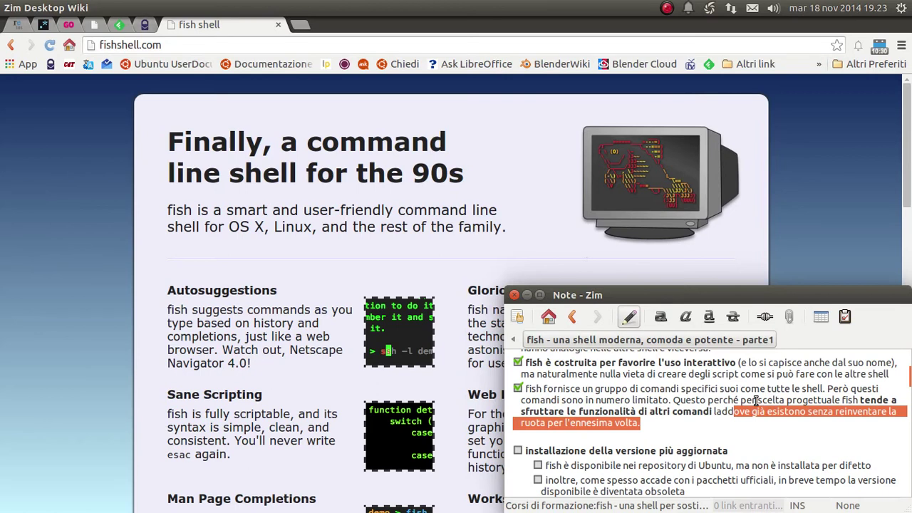
{"action": "left_click", "coordinate": [533, 411]}
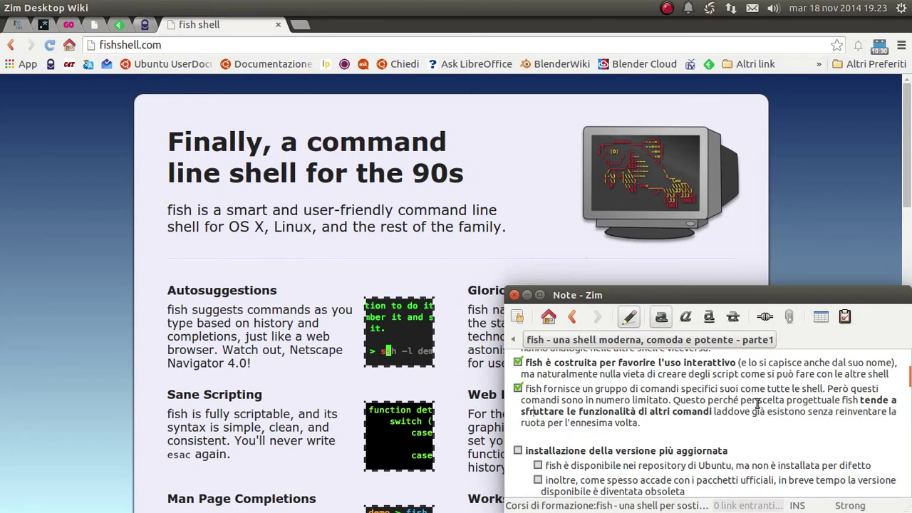
{"action": "mouse_move", "coordinate": [672, 400]}
{"action": "left_mouse_down"}
{"action": "mouse_move", "coordinate": [847, 400]}
{"action": "mouse_move", "coordinate": [705, 424]}
{"action": "left_mouse_up"}
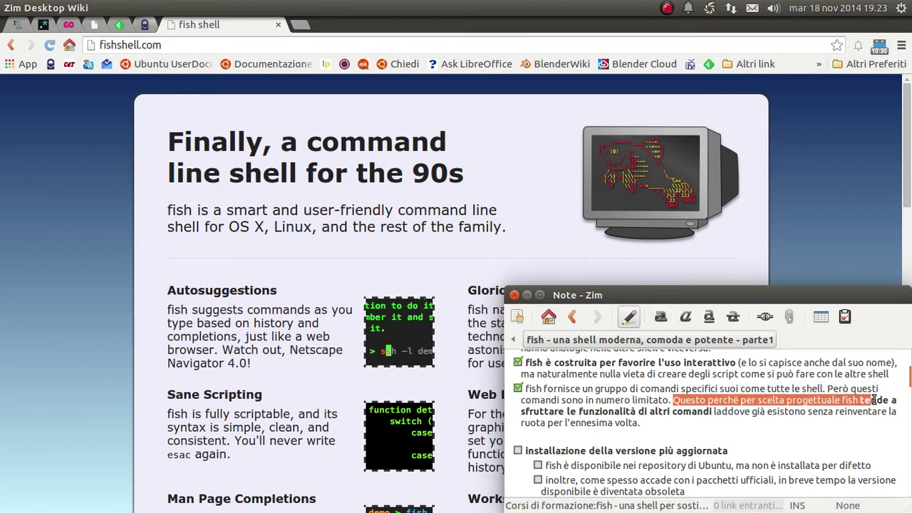
{"action": "left_click", "coordinate": [711, 402]}
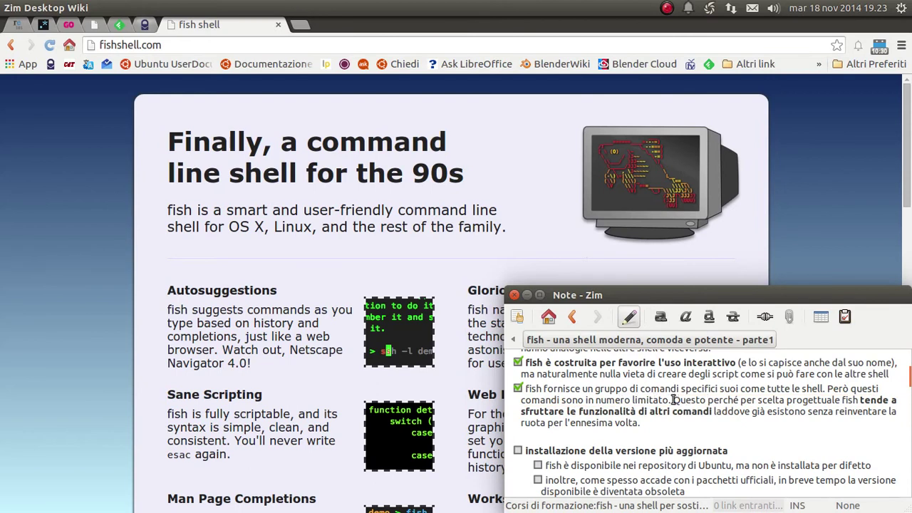
{"action": "left_click_drag", "start_coordinate": [674, 401], "coordinate": [672, 413]}
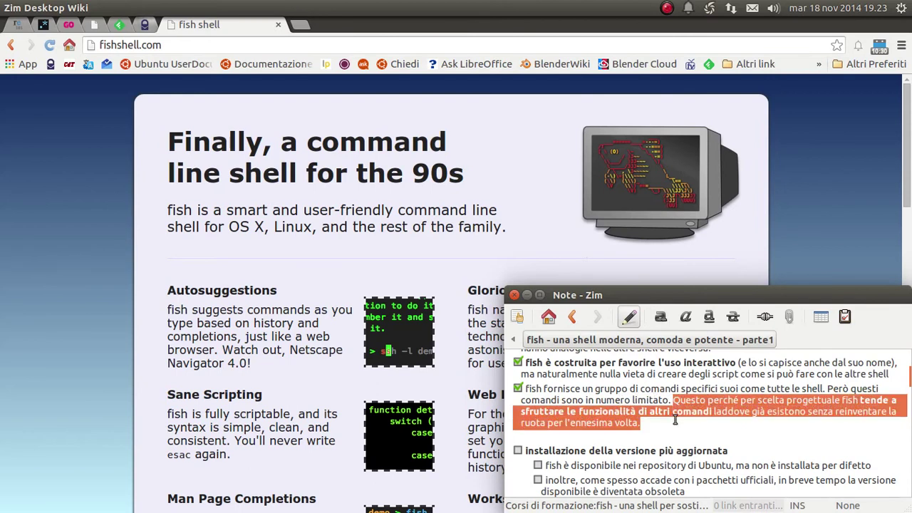
{"action": "left_click", "coordinate": [645, 399]}
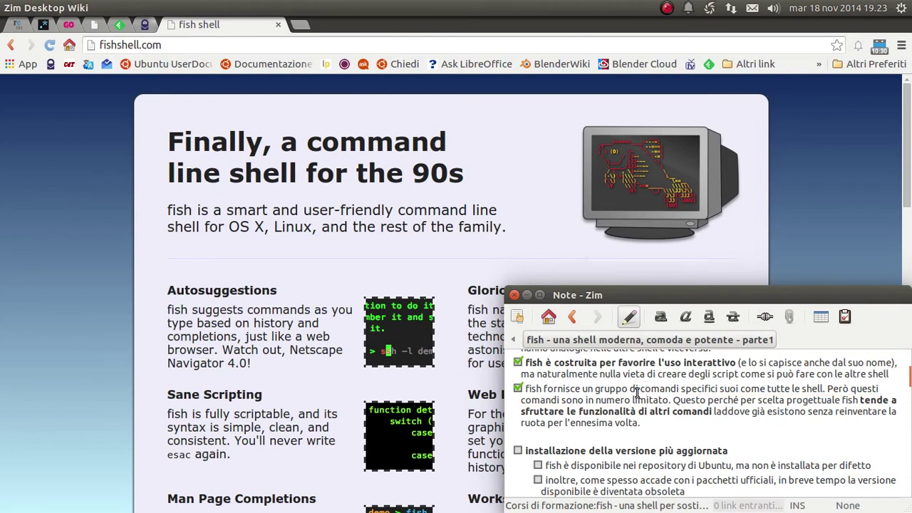
{"action": "left_click_drag", "start_coordinate": [637, 392], "coordinate": [721, 388]}
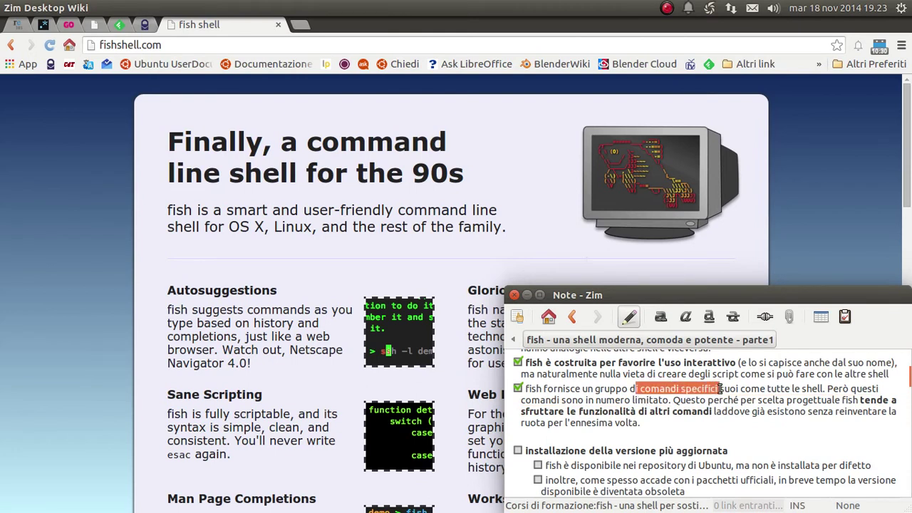
{"action": "left_click", "coordinate": [617, 389]}
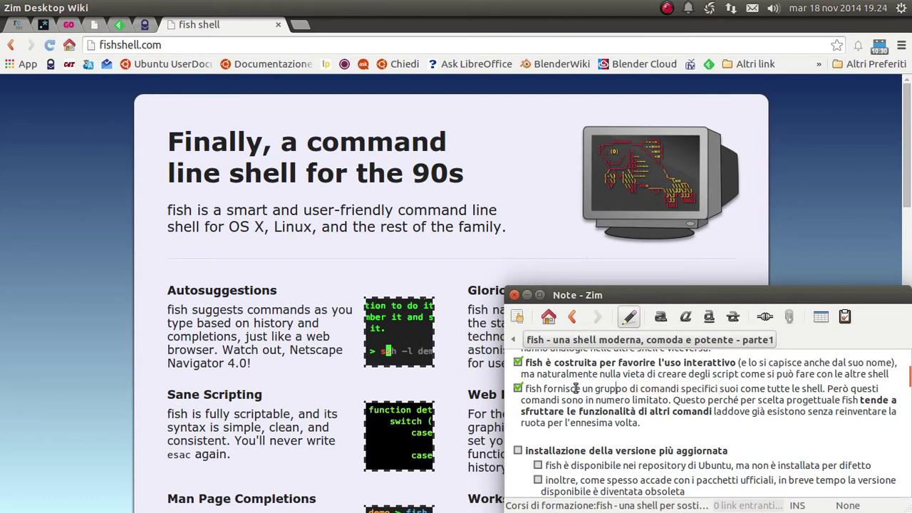
{"action": "left_click_drag", "start_coordinate": [595, 389], "coordinate": [756, 392]}
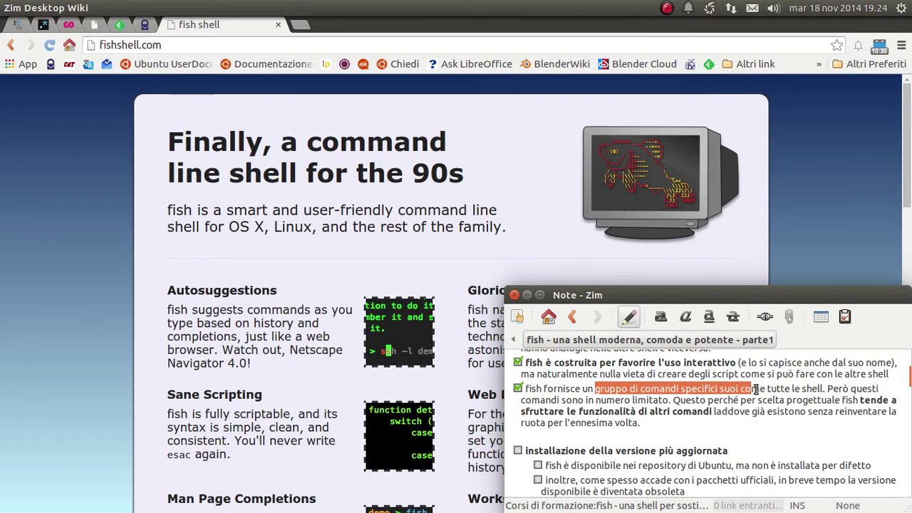
{"action": "left_click_drag", "start_coordinate": [756, 390], "coordinate": [827, 385]}
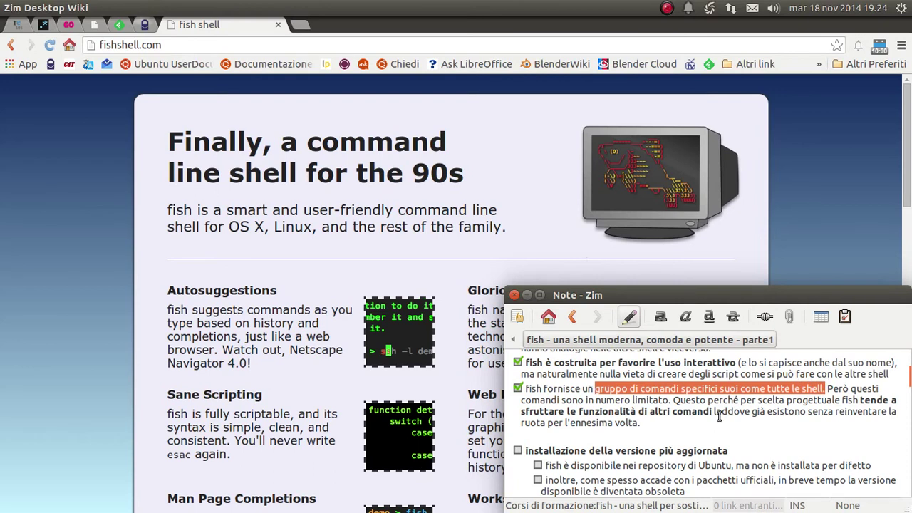
{"action": "left_click", "coordinate": [652, 422]}
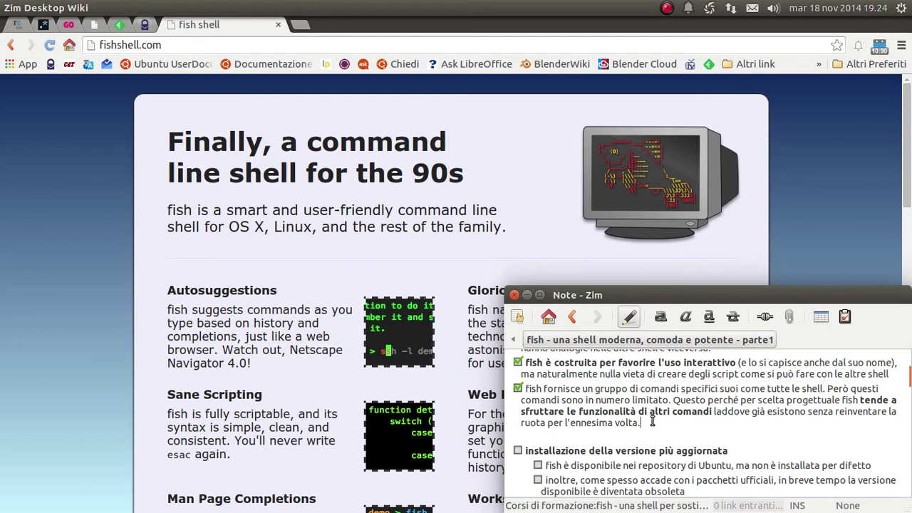
{"action": "left_click_drag", "start_coordinate": [652, 422], "coordinate": [543, 388]}
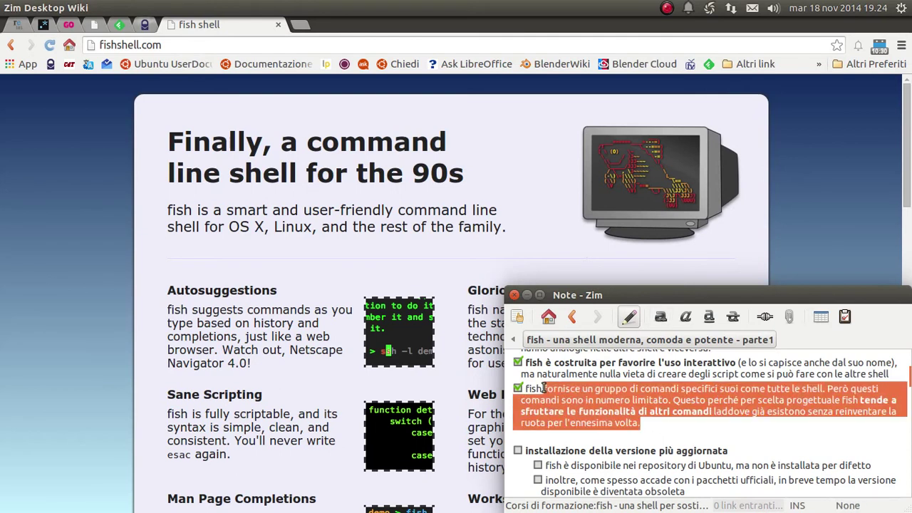
{"action": "left_click", "coordinate": [573, 404]}
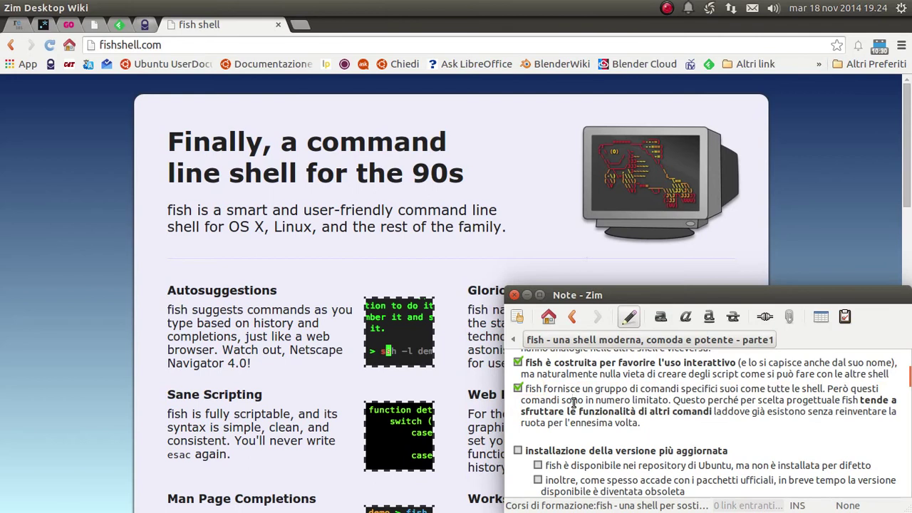
{"action": "scroll", "coordinate": [573, 403], "scroll_direction": "down", "scroll_amount": 1}
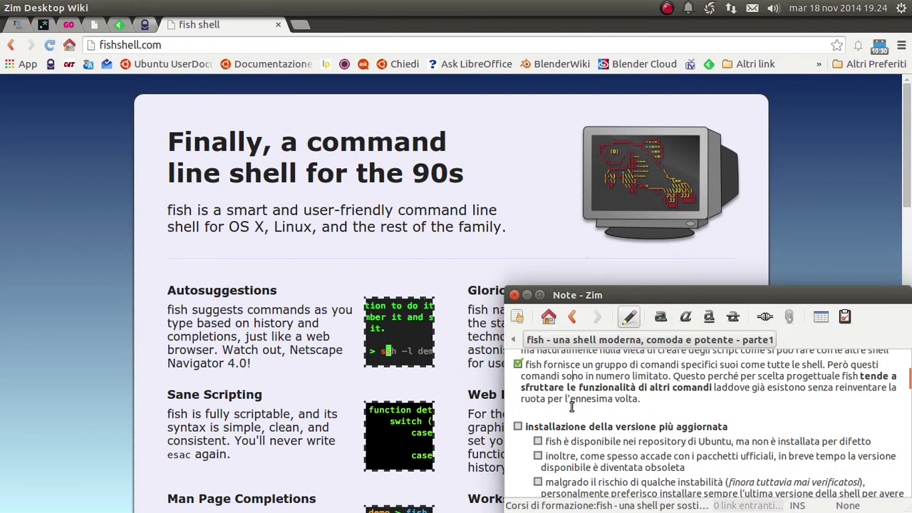
{"action": "scroll", "coordinate": [572, 405], "scroll_direction": "down", "scroll_amount": 1}
{"action": "scroll", "coordinate": [572, 405], "scroll_direction": "down", "scroll_amount": 1}
{"action": "scroll", "coordinate": [572, 404], "scroll_direction": "up", "scroll_amount": 3}
{"action": "scroll", "coordinate": [572, 405], "scroll_direction": "up", "scroll_amount": 3}
{"action": "scroll", "coordinate": [572, 406], "scroll_direction": "up", "scroll_amount": 3}
{"action": "scroll", "coordinate": [572, 406], "scroll_direction": "up", "scroll_amount": 3}
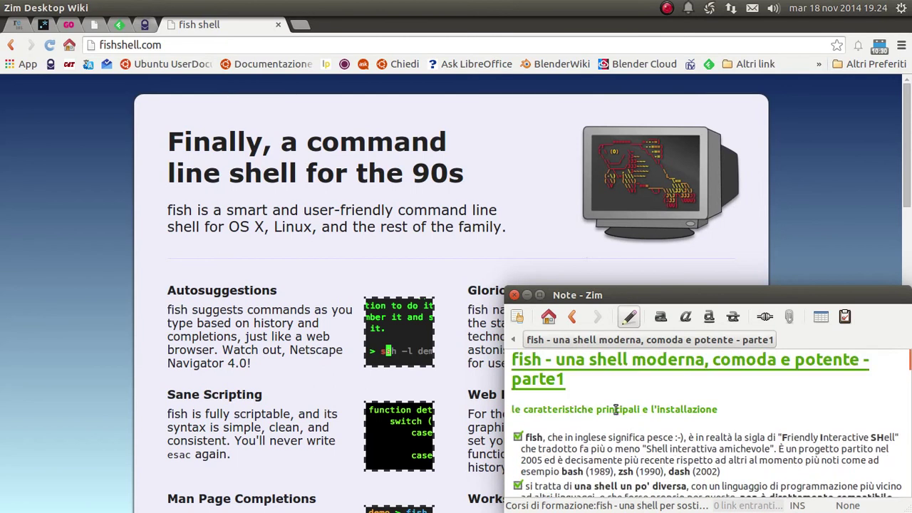
{"action": "left_click_drag", "start_coordinate": [643, 411], "coordinate": [568, 413]}
{"action": "left_click", "coordinate": [559, 411]}
{"action": "scroll", "coordinate": [627, 421], "scroll_direction": "down", "scroll_amount": 2}
{"action": "scroll", "coordinate": [627, 416], "scroll_direction": "down", "scroll_amount": 3}
{"action": "scroll", "coordinate": [627, 417], "scroll_direction": "down", "scroll_amount": 3}
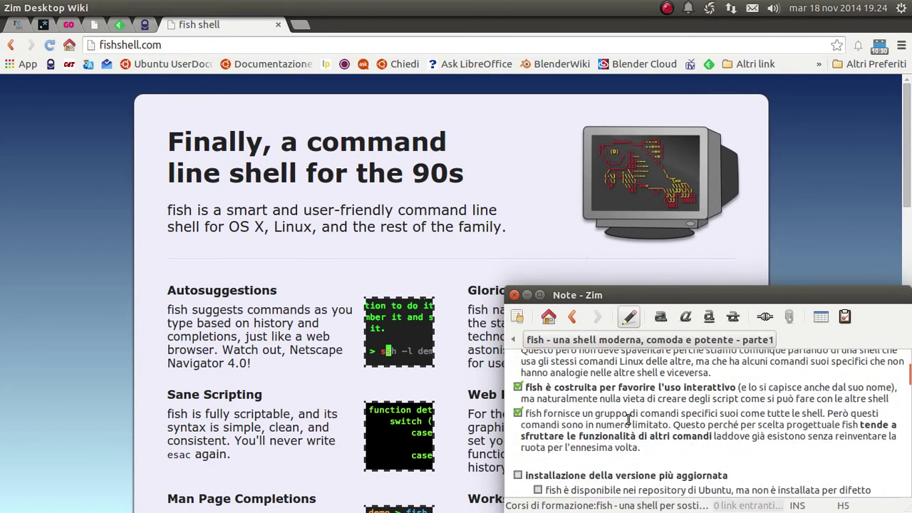
{"action": "scroll", "coordinate": [627, 417], "scroll_direction": "down", "scroll_amount": 3}
{"action": "scroll", "coordinate": [562, 406], "scroll_direction": "down", "scroll_amount": 1}
{"action": "scroll", "coordinate": [563, 399], "scroll_direction": "down", "scroll_amount": 1}
{"action": "scroll", "coordinate": [563, 395], "scroll_direction": "up", "scroll_amount": 1}
{"action": "scroll", "coordinate": [564, 391], "scroll_direction": "down", "scroll_amount": 1}
Highlight 'la versione più aggiornata' in the installation heading, then tick that heading item.
{"action": "left_click", "coordinate": [556, 363]}
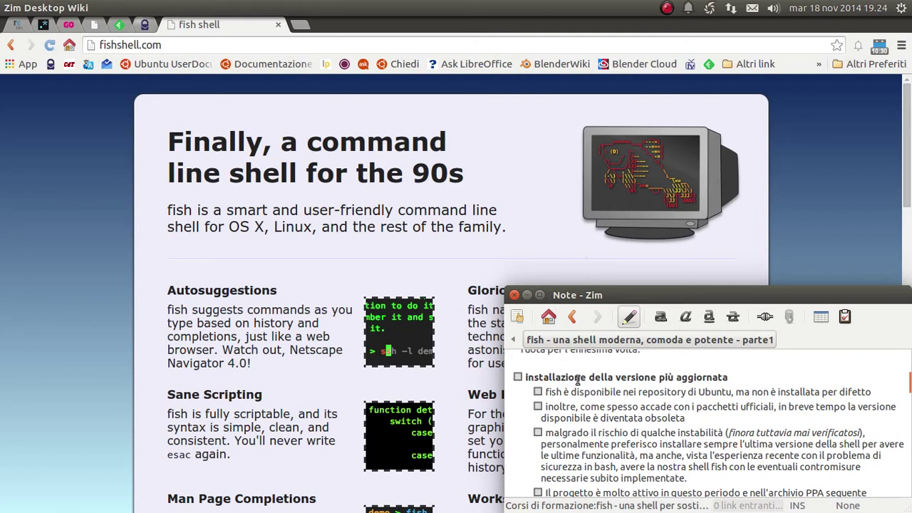
{"action": "left_click_drag", "start_coordinate": [728, 377], "coordinate": [604, 380]}
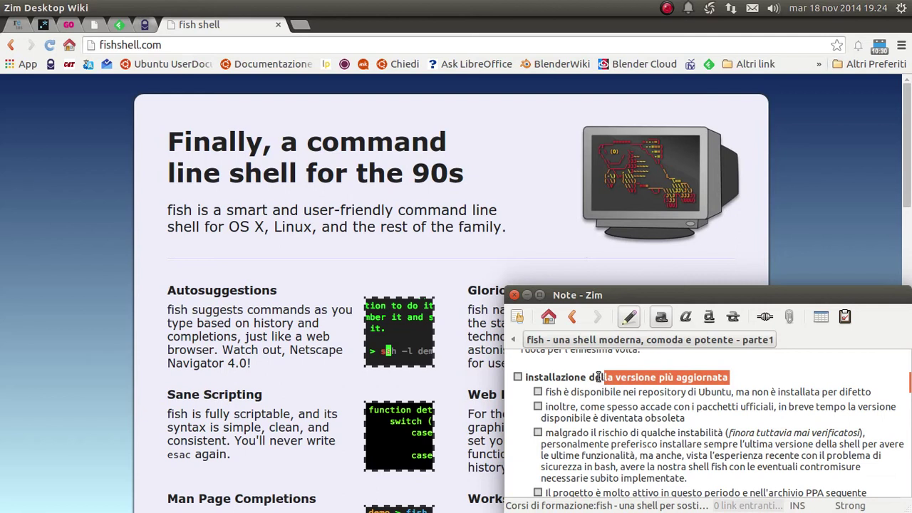
{"action": "left_click", "coordinate": [593, 375]}
{"action": "left_click", "coordinate": [518, 376]}
{"action": "scroll", "coordinate": [579, 410], "scroll_direction": "down", "scroll_amount": 1}
Tick the Ubuntu-repositories sub-item and highlight 'è disponibile nei repository di Ubuntu' and 'ma non è installata per difetto'.
{"action": "left_click", "coordinate": [538, 368]}
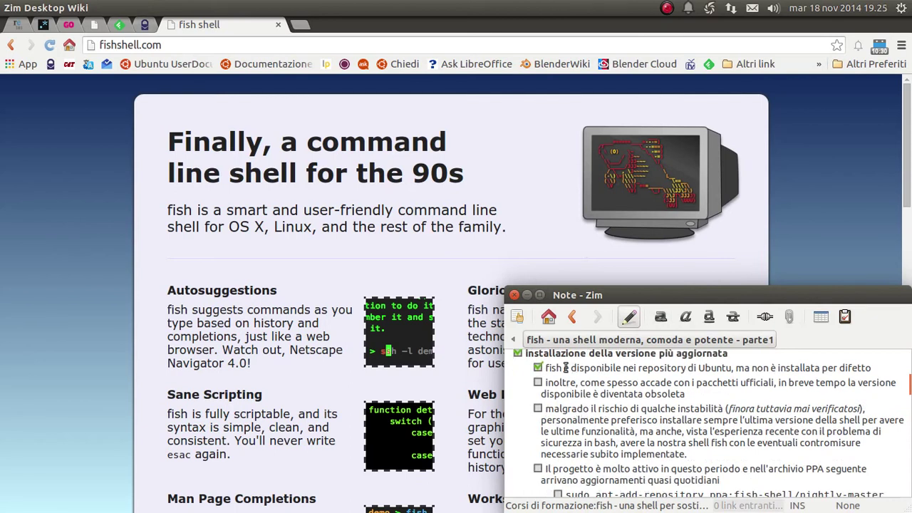
{"action": "left_click_drag", "start_coordinate": [564, 367], "coordinate": [735, 368]}
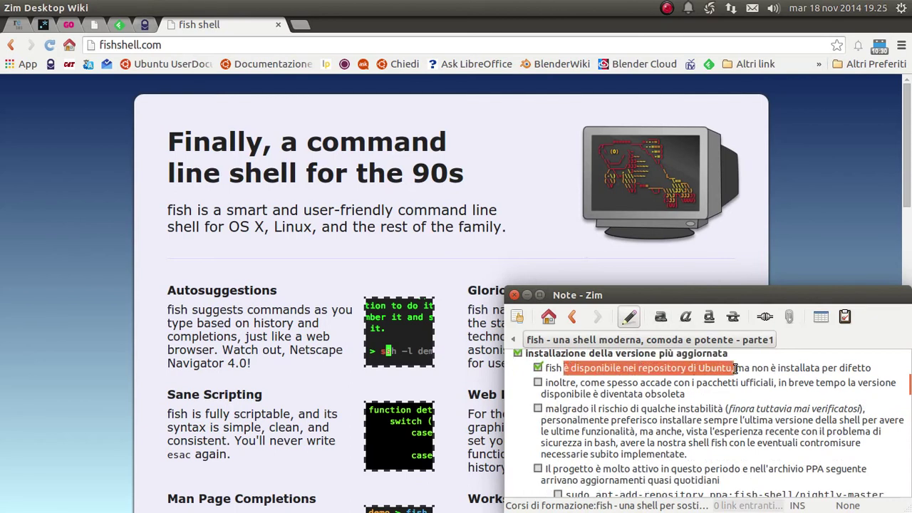
{"action": "left_click_drag", "start_coordinate": [874, 367], "coordinate": [729, 367]}
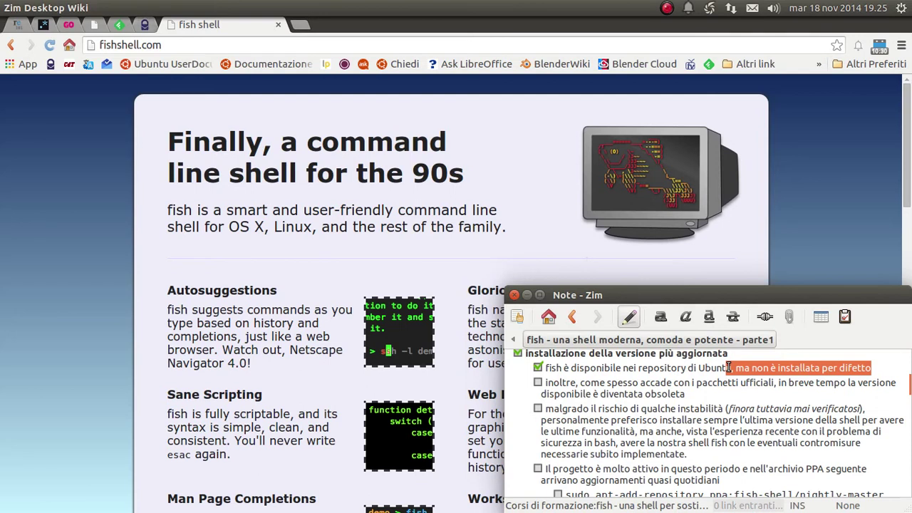
{"action": "left_click_drag", "start_coordinate": [612, 368], "coordinate": [677, 368]}
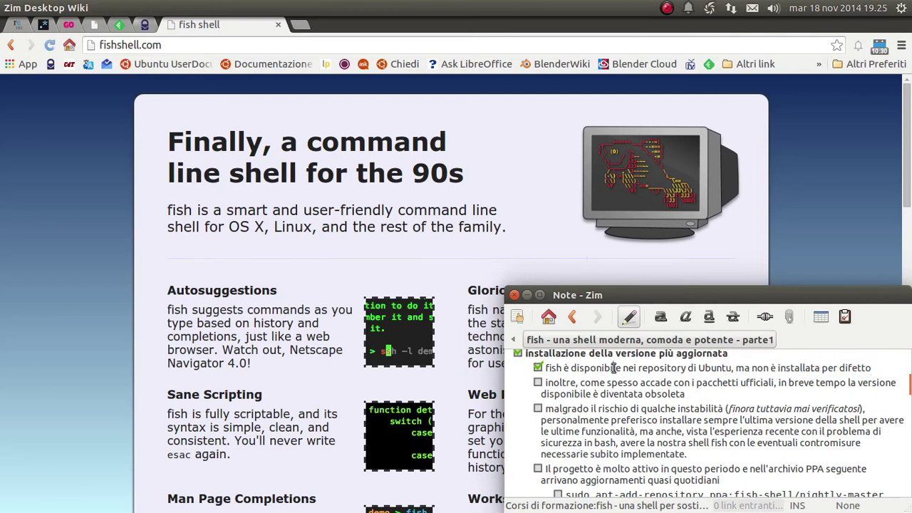
Tick the 'inoltre, come spesso accade' item and repeatedly highlight the words 'pacchetti ufficiali'.
{"action": "left_click", "coordinate": [538, 383]}
{"action": "left_click_drag", "start_coordinate": [784, 383], "coordinate": [580, 383]}
{"action": "left_click", "coordinate": [749, 383]}
{"action": "left_click_drag", "start_coordinate": [781, 382], "coordinate": [657, 383]}
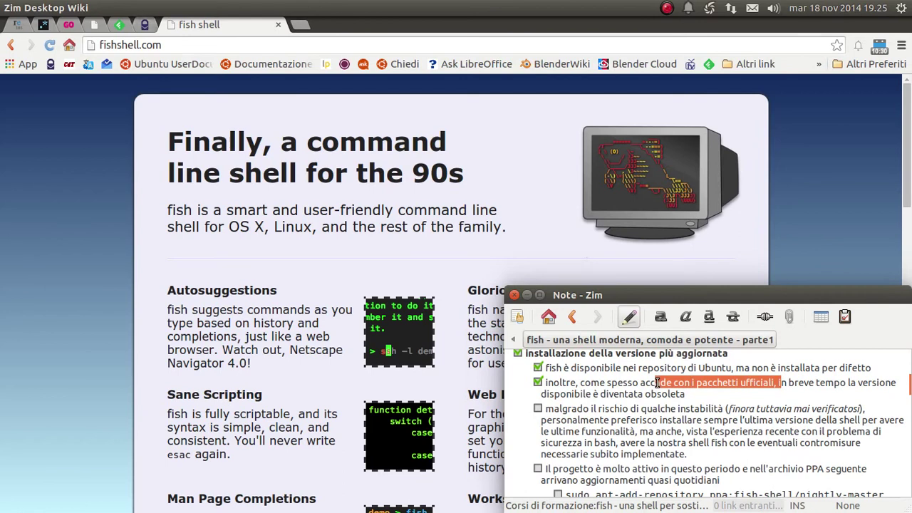
{"action": "left_click", "coordinate": [778, 382]}
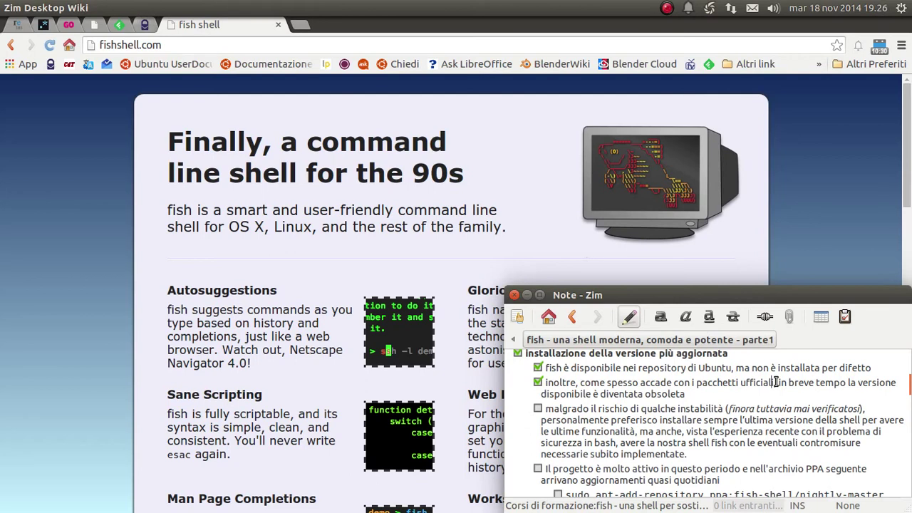
{"action": "left_click_drag", "start_coordinate": [775, 383], "coordinate": [675, 382]}
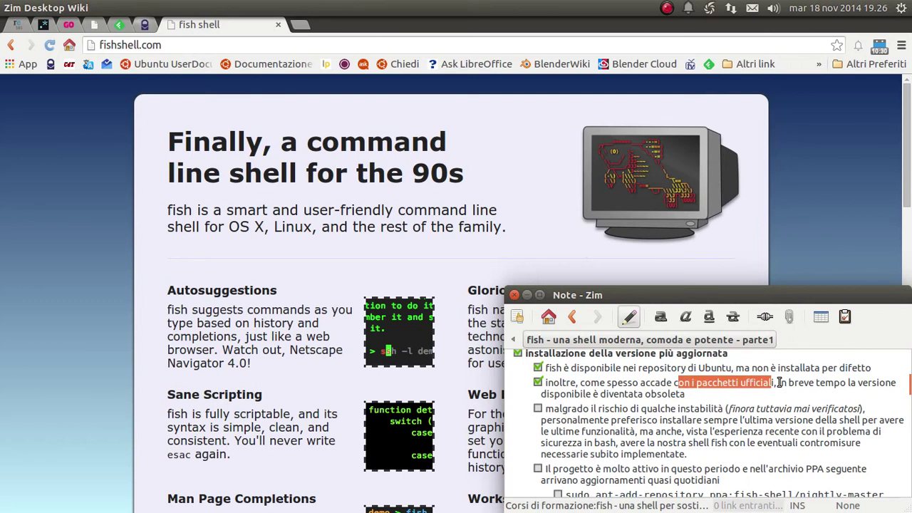
{"action": "left_click", "coordinate": [776, 383]}
{"action": "left_click_drag", "start_coordinate": [775, 383], "coordinate": [694, 383]}
{"action": "left_click", "coordinate": [790, 383]}
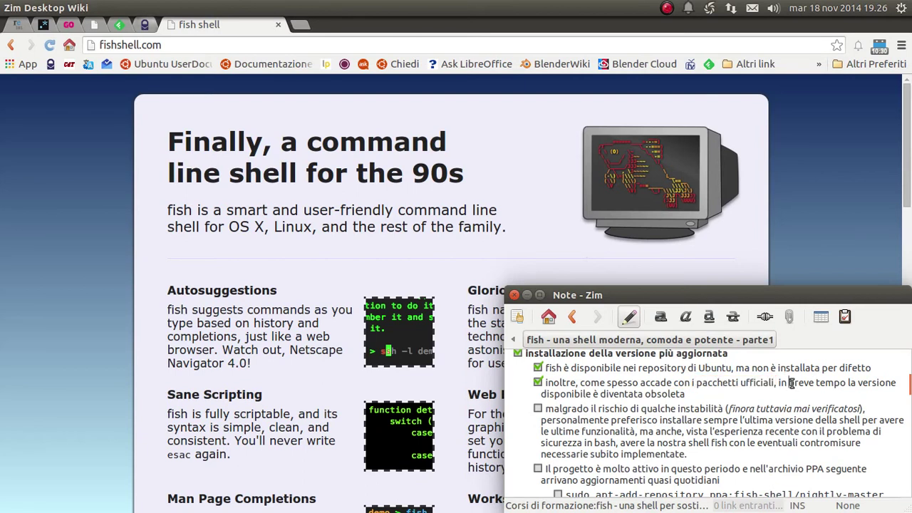
Highlight the clause about the version becoming obsolete, from 'spesso' to 'obsoleta'.
{"action": "left_click_drag", "start_coordinate": [790, 383], "coordinate": [793, 393]}
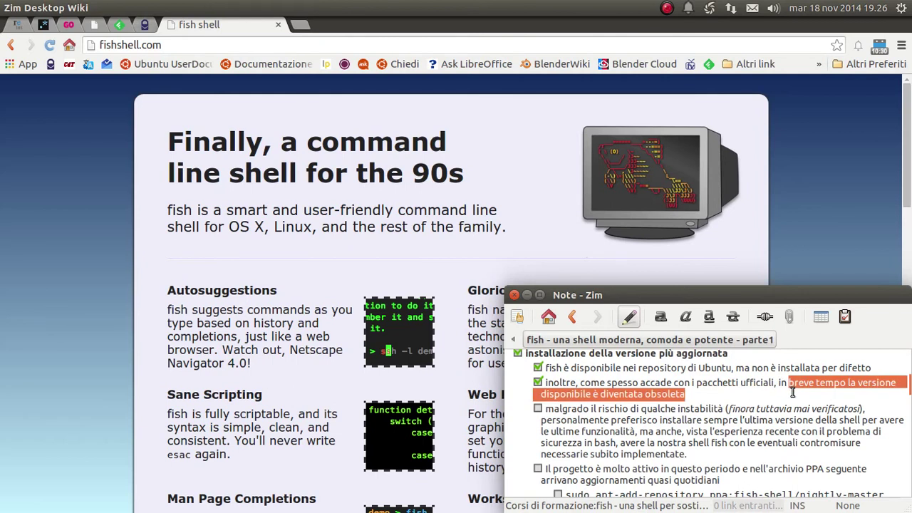
{"action": "left_click", "coordinate": [662, 389]}
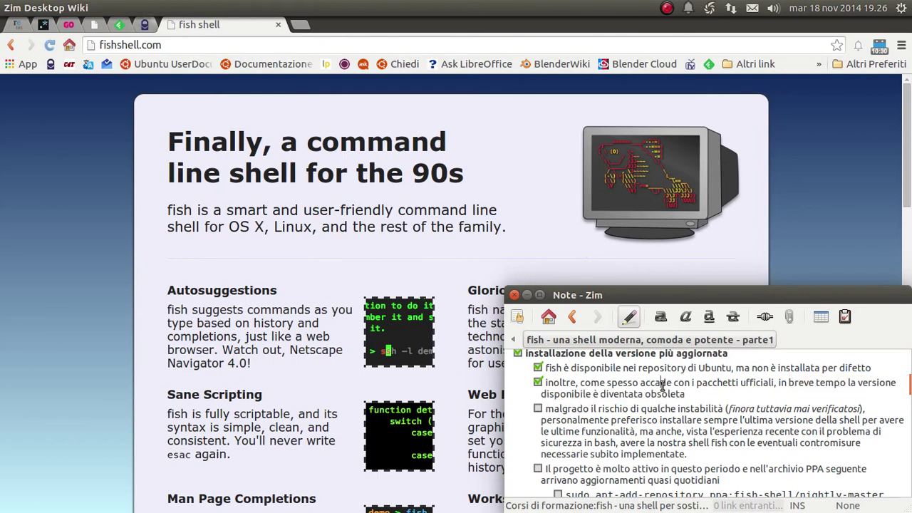
{"action": "scroll", "coordinate": [662, 384], "scroll_direction": "up", "scroll_amount": 1}
{"action": "scroll", "coordinate": [662, 385], "scroll_direction": "down", "scroll_amount": 1}
{"action": "left_click", "coordinate": [687, 393]}
{"action": "left_click_drag", "start_coordinate": [690, 394], "coordinate": [635, 385]}
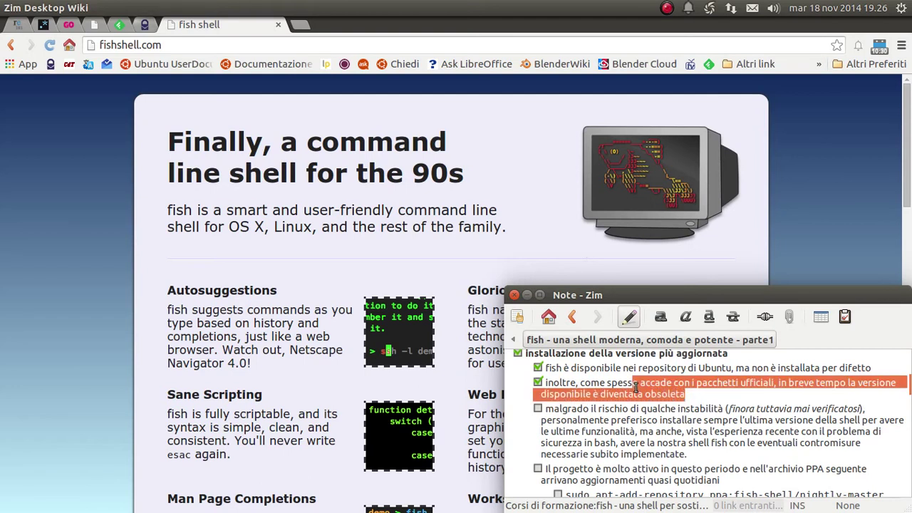
{"action": "left_click", "coordinate": [630, 383]}
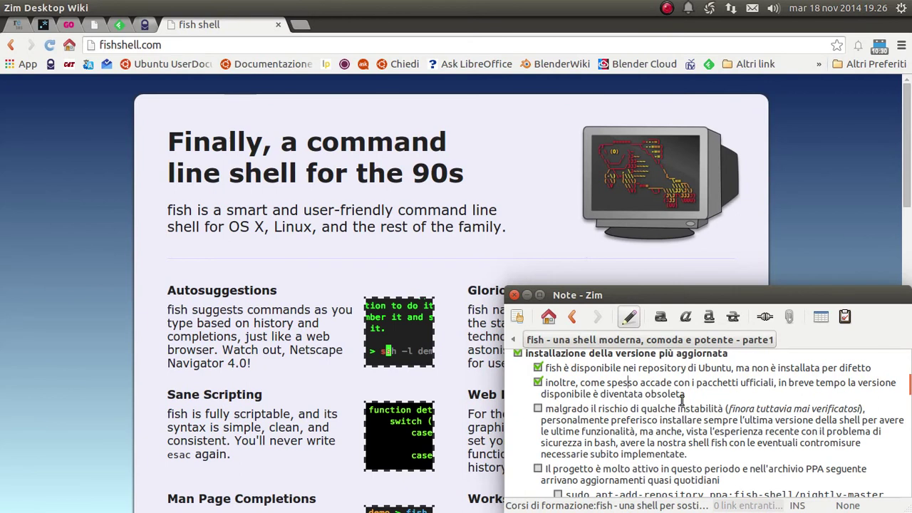
Highlight 'Ubuntu' and the fish-shell PPA name, then tick the 'malgrado il rischio di qualche instabilità' item.
{"action": "double_click", "coordinate": [725, 369]}
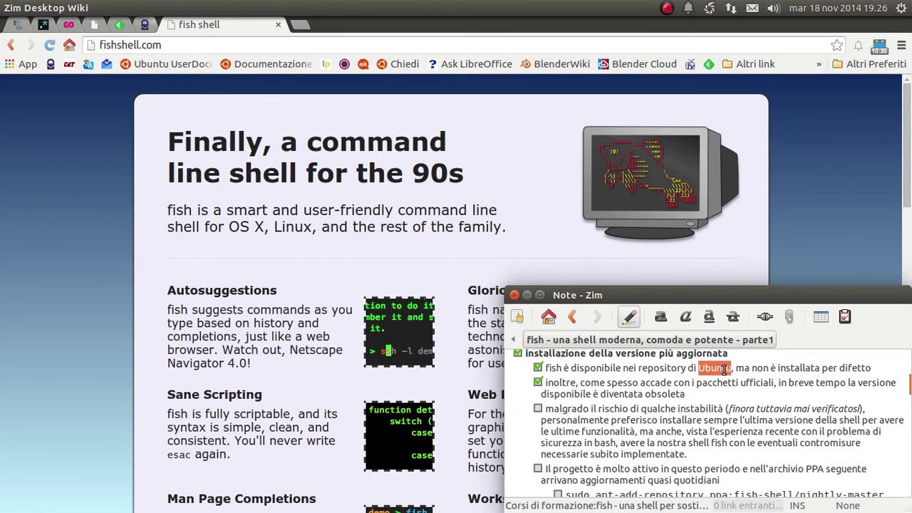
{"action": "left_click", "coordinate": [725, 369]}
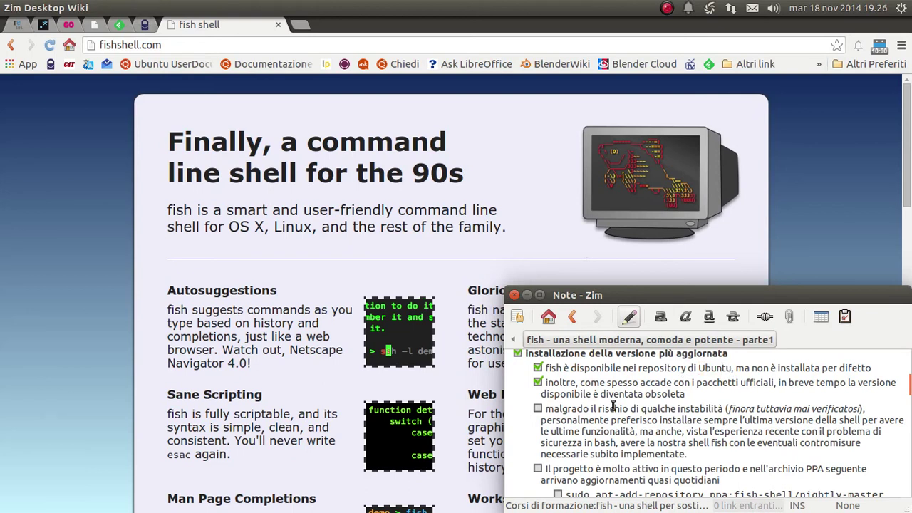
{"action": "scroll", "coordinate": [614, 405], "scroll_direction": "down", "scroll_amount": 1}
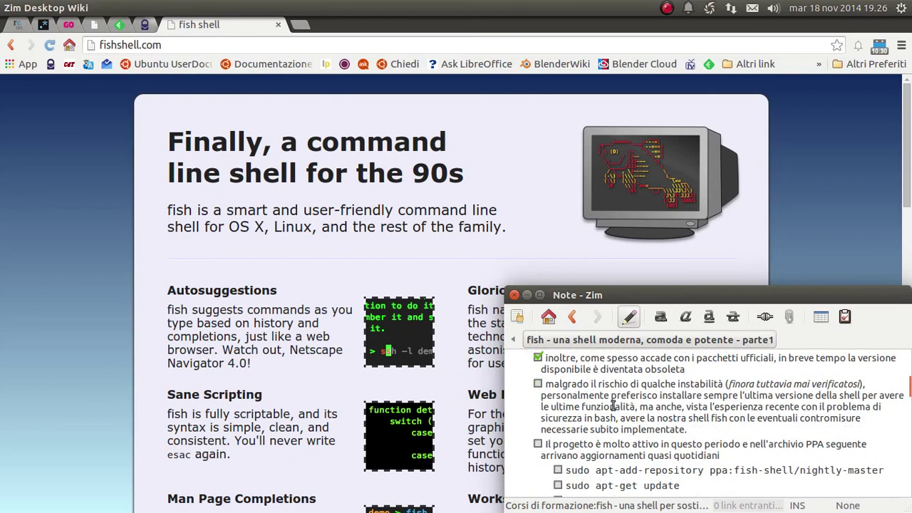
{"action": "left_click_drag", "start_coordinate": [782, 470], "coordinate": [717, 467]}
{"action": "left_click", "coordinate": [778, 456]}
{"action": "left_click_drag", "start_coordinate": [794, 466], "coordinate": [719, 470]}
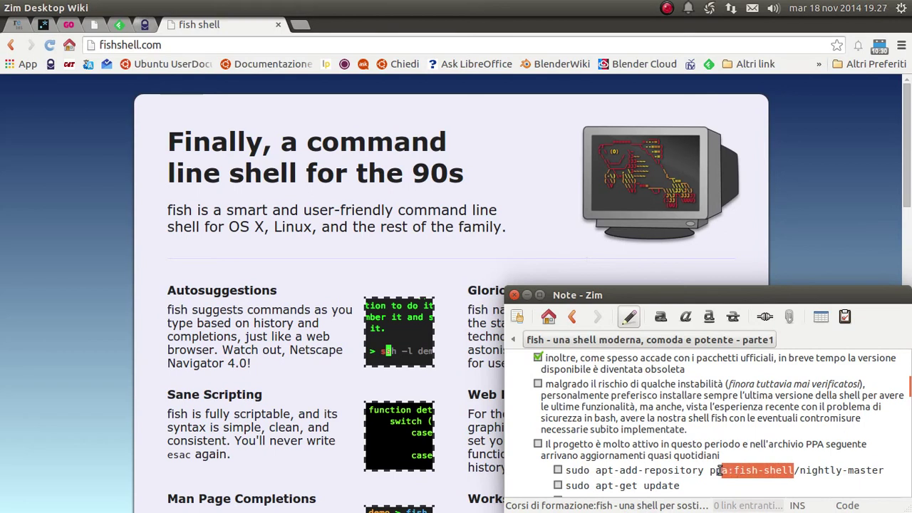
{"action": "left_click", "coordinate": [707, 387]}
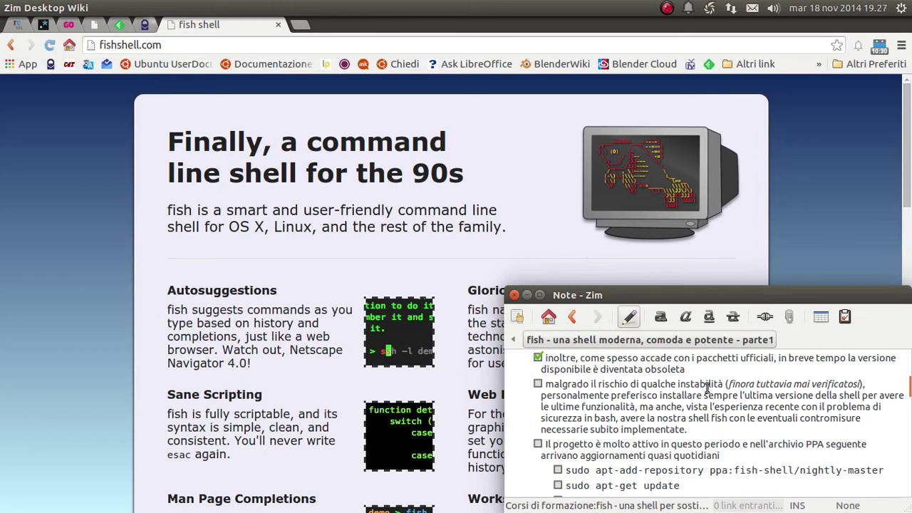
{"action": "left_click", "coordinate": [539, 386]}
{"action": "scroll", "coordinate": [644, 405], "scroll_direction": "up", "scroll_amount": 1}
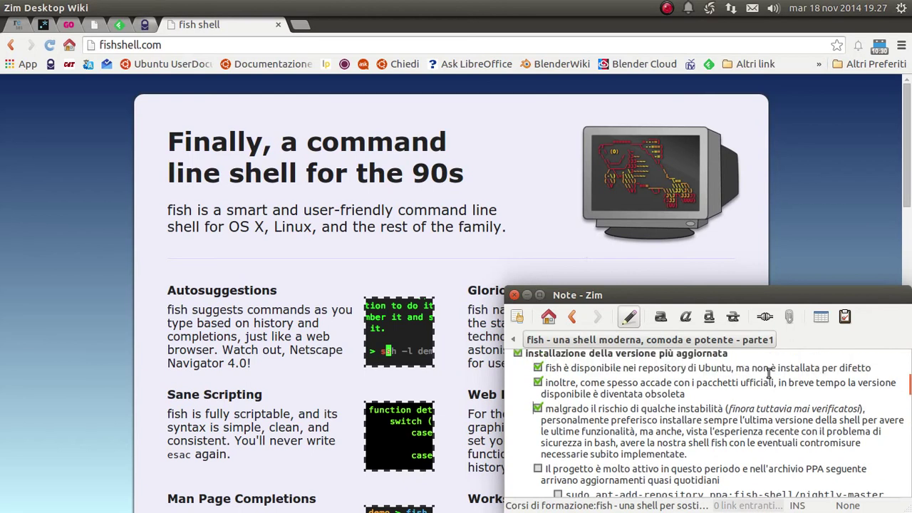
{"action": "left_click_drag", "start_coordinate": [825, 383], "coordinate": [667, 383]}
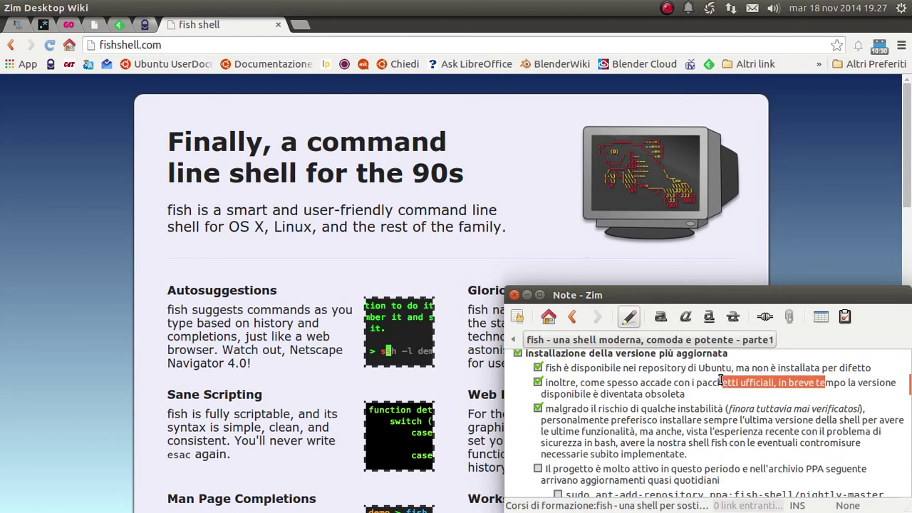
{"action": "left_click", "coordinate": [775, 382]}
{"action": "left_click_drag", "start_coordinate": [799, 383], "coordinate": [684, 382]}
{"action": "left_click", "coordinate": [660, 383]}
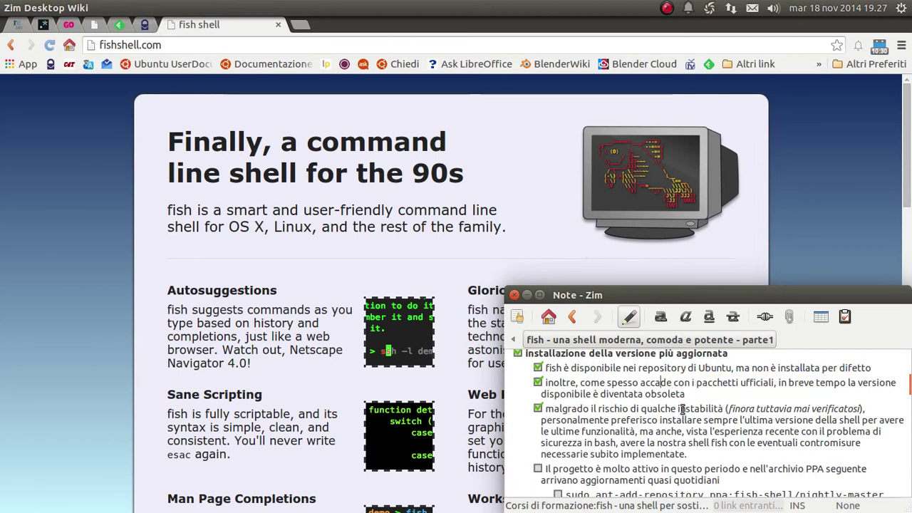
{"action": "scroll", "coordinate": [670, 395], "scroll_direction": "down", "scroll_amount": 2}
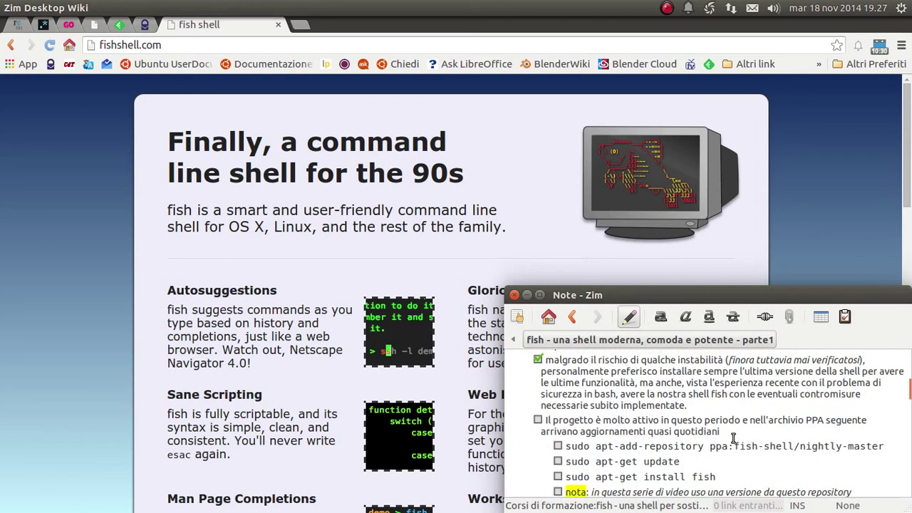
{"action": "scroll", "coordinate": [733, 436], "scroll_direction": "up", "scroll_amount": 1}
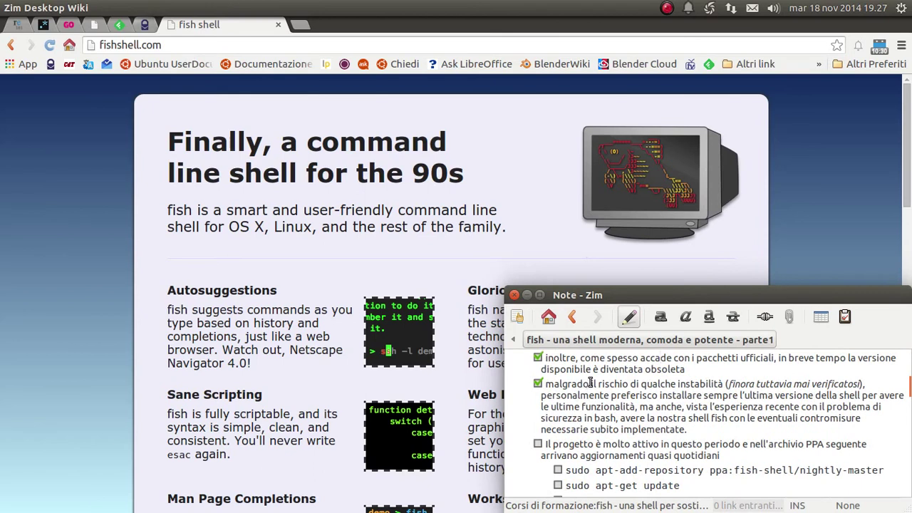
{"action": "left_click_drag", "start_coordinate": [589, 384], "coordinate": [626, 384]}
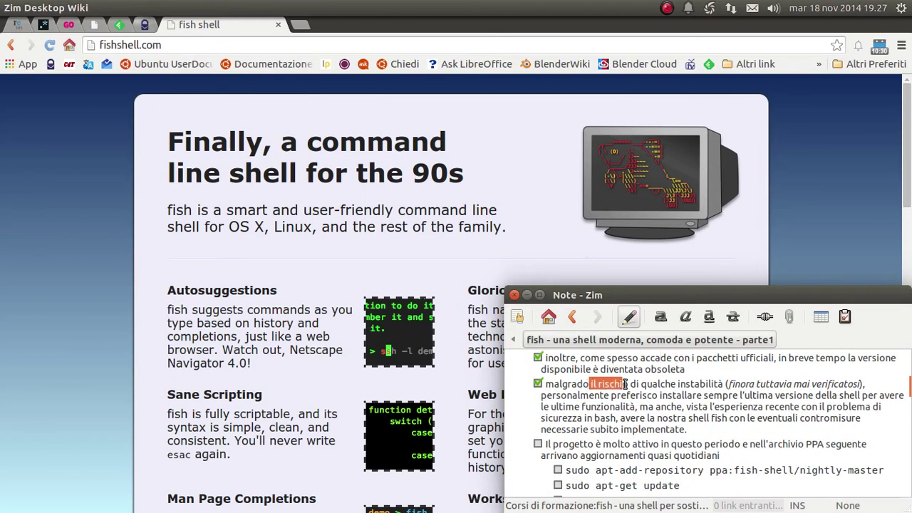
{"action": "mouse_move", "coordinate": [661, 383]}
{"action": "left_mouse_down"}
{"action": "mouse_move", "coordinate": [733, 384]}
{"action": "mouse_move", "coordinate": [723, 383]}
{"action": "left_mouse_up"}
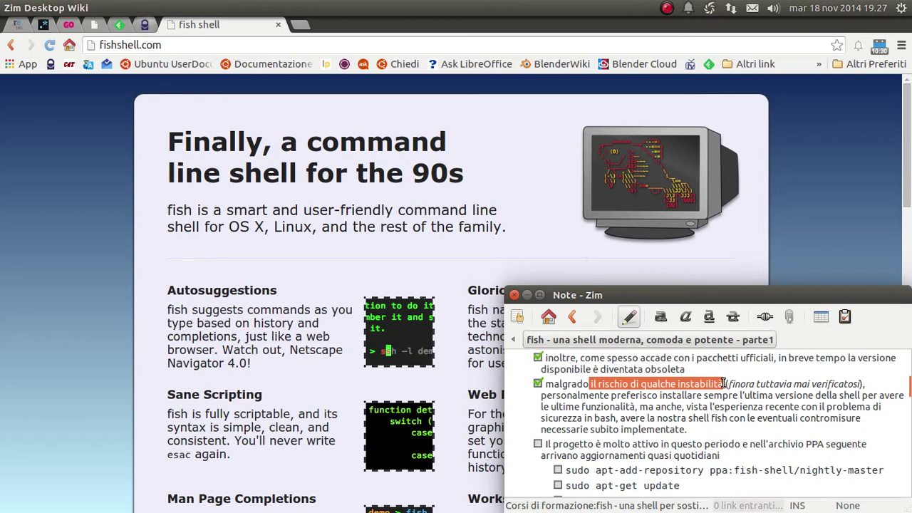
{"action": "left_click_drag", "start_coordinate": [864, 383], "coordinate": [725, 385]}
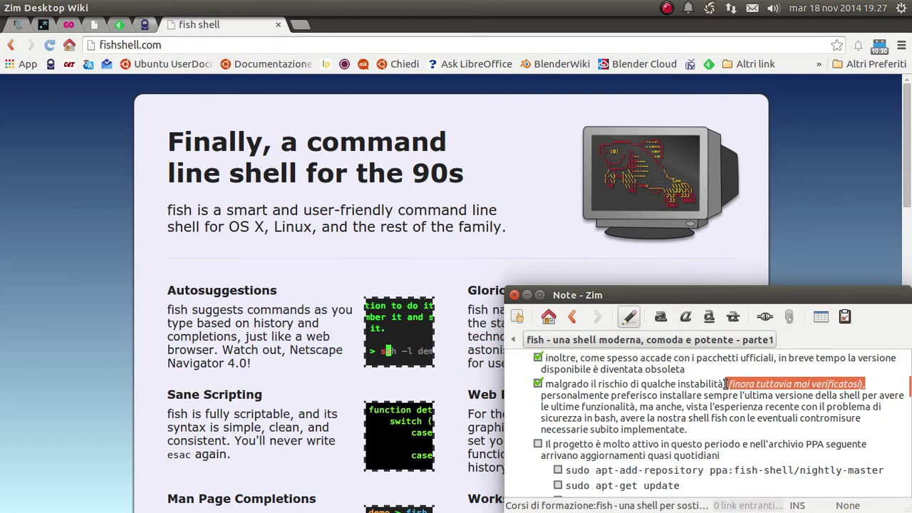
{"action": "left_click", "coordinate": [650, 385]}
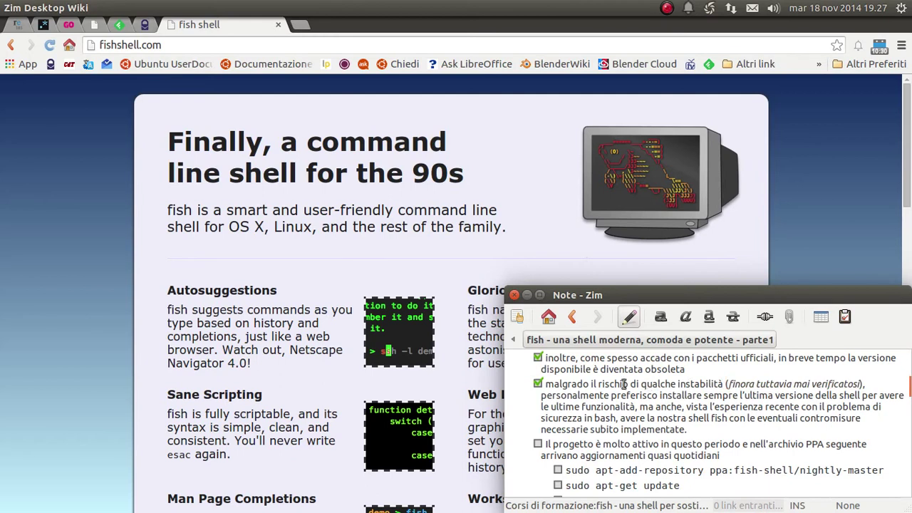
{"action": "left_click_drag", "start_coordinate": [610, 384], "coordinate": [725, 384]}
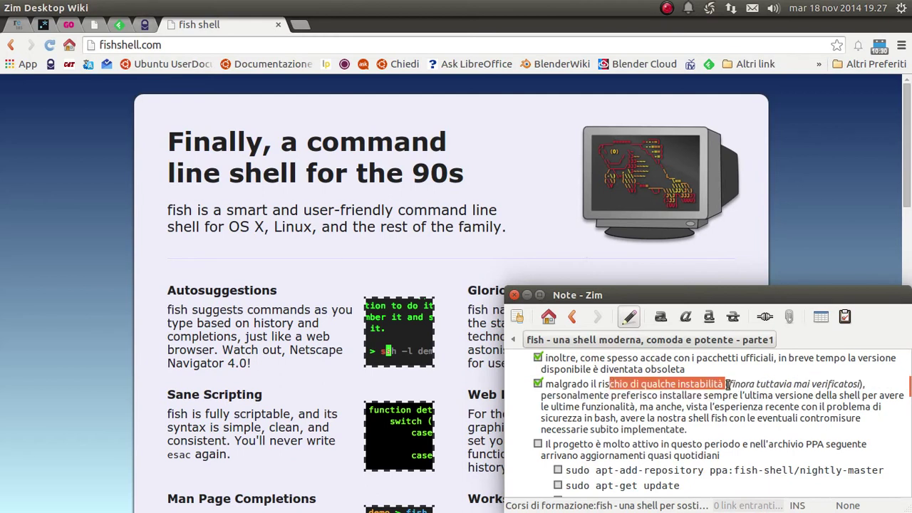
{"action": "left_click", "coordinate": [727, 385]}
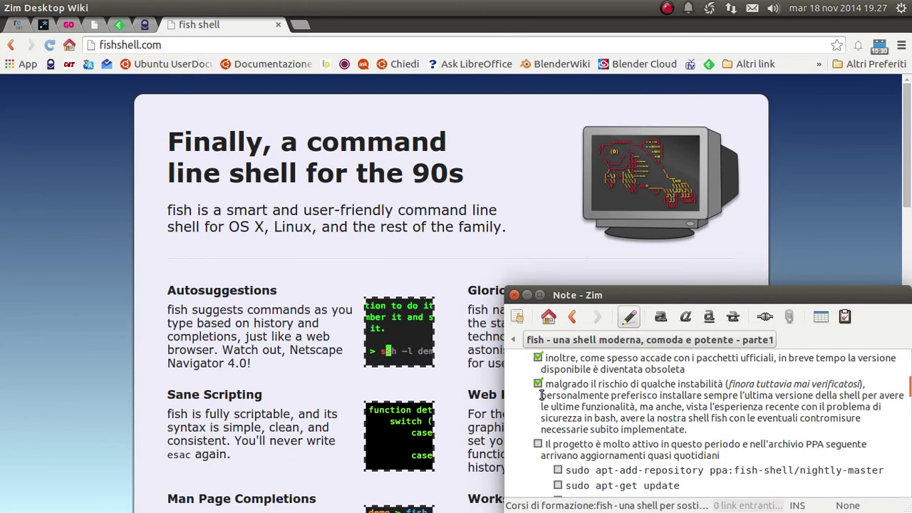
{"action": "mouse_move", "coordinate": [541, 395]}
{"action": "left_mouse_down"}
{"action": "mouse_move", "coordinate": [712, 397]}
{"action": "mouse_move", "coordinate": [702, 397]}
{"action": "left_mouse_up"}
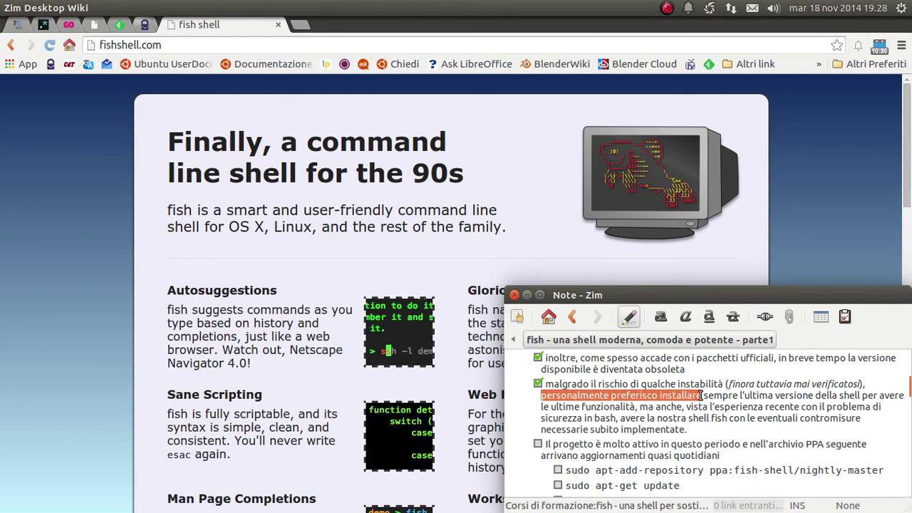
{"action": "left_click_drag", "start_coordinate": [703, 396], "coordinate": [804, 396]}
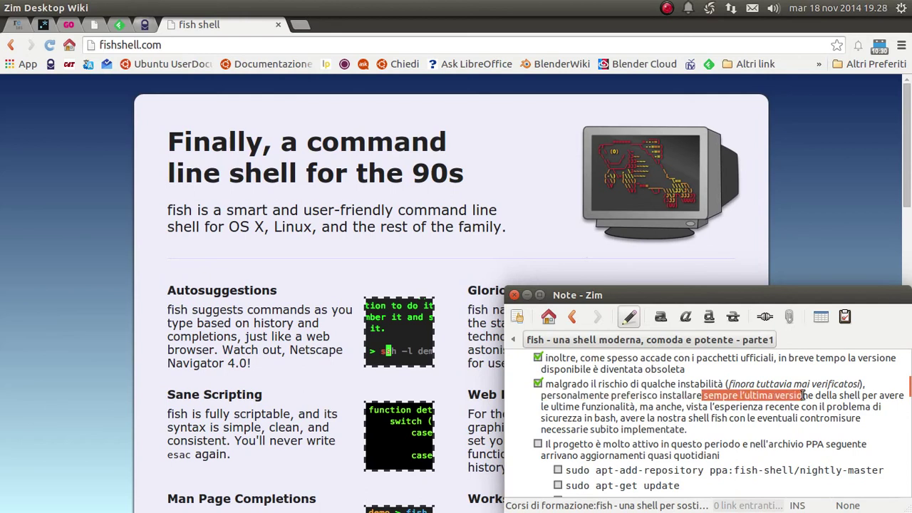
{"action": "left_click_drag", "start_coordinate": [804, 396], "coordinate": [873, 396]}
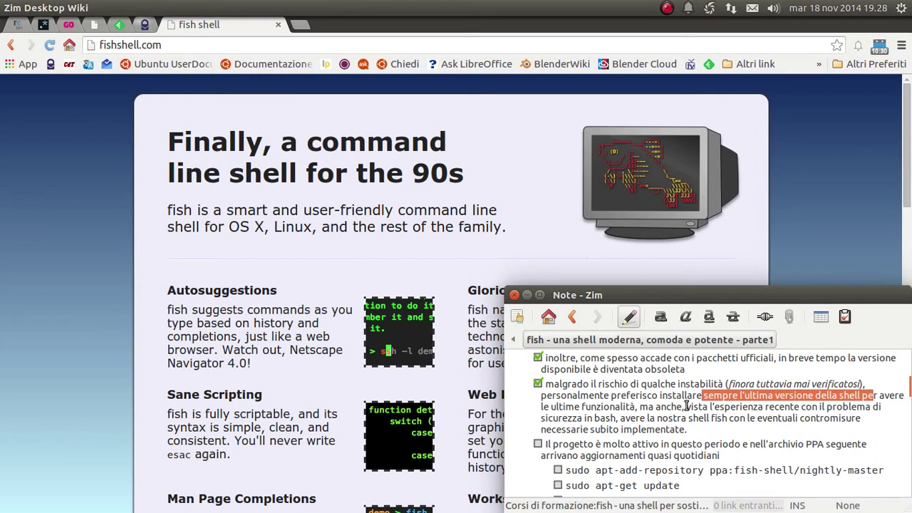
{"action": "left_click_drag", "start_coordinate": [635, 406], "coordinate": [545, 406]}
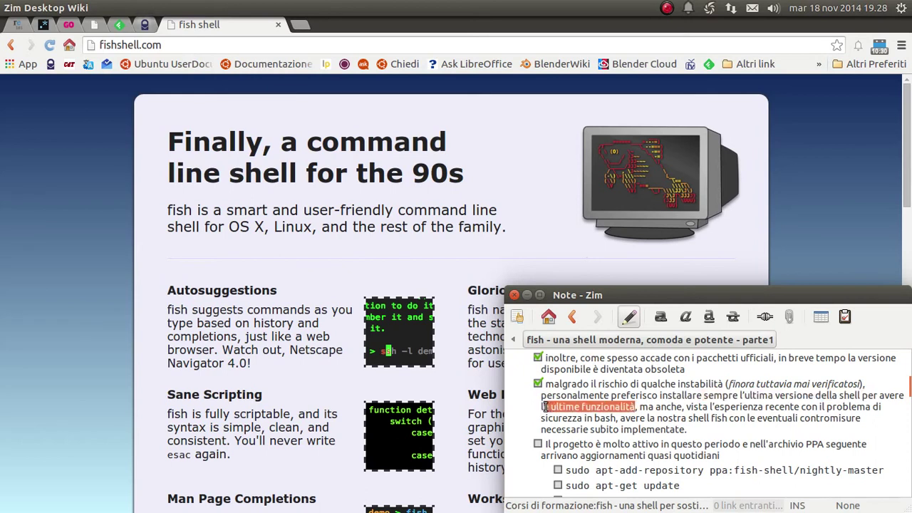
{"action": "mouse_move", "coordinate": [646, 407]}
{"action": "left_mouse_down"}
{"action": "mouse_move", "coordinate": [853, 406]}
{"action": "mouse_move", "coordinate": [595, 410]}
{"action": "mouse_move", "coordinate": [618, 417]}
{"action": "left_mouse_up"}
{"action": "left_click", "coordinate": [618, 417]}
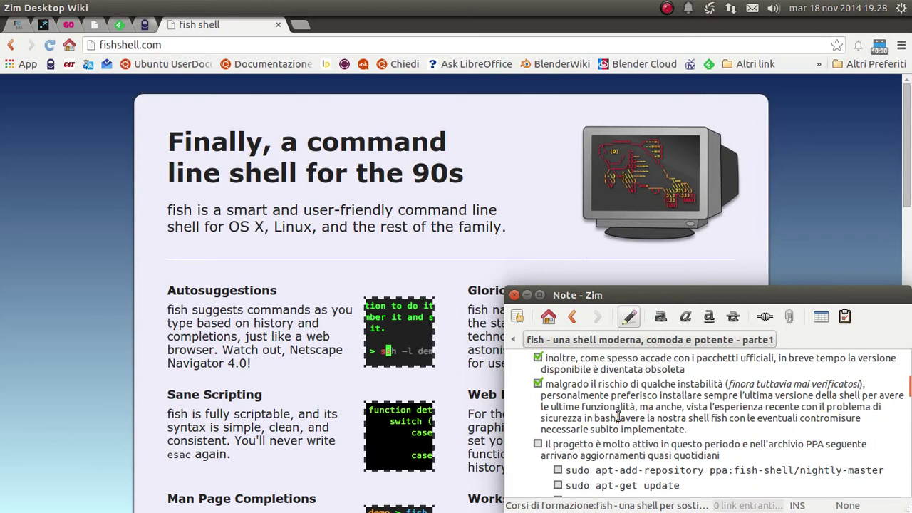
{"action": "left_click_drag", "start_coordinate": [621, 417], "coordinate": [746, 415]}
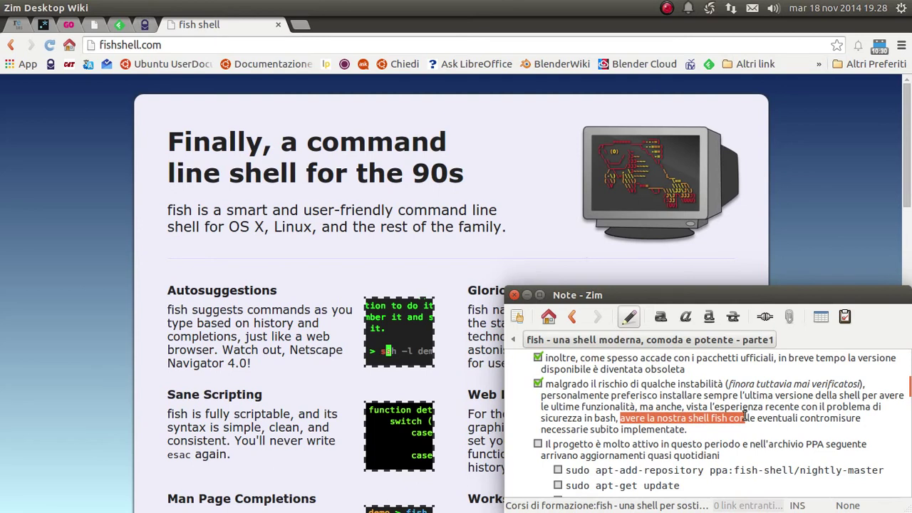
{"action": "mouse_move", "coordinate": [688, 431]}
{"action": "left_mouse_down"}
{"action": "mouse_move", "coordinate": [579, 421]}
{"action": "mouse_move", "coordinate": [547, 384]}
{"action": "left_mouse_up"}
{"action": "scroll", "coordinate": [684, 424], "scroll_direction": "up", "scroll_amount": 2}
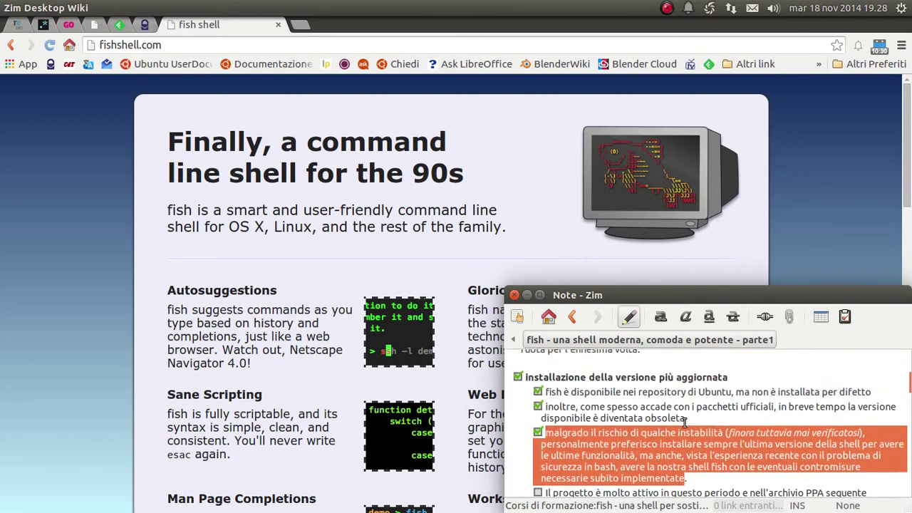
{"action": "scroll", "coordinate": [680, 420], "scroll_direction": "up", "scroll_amount": 1}
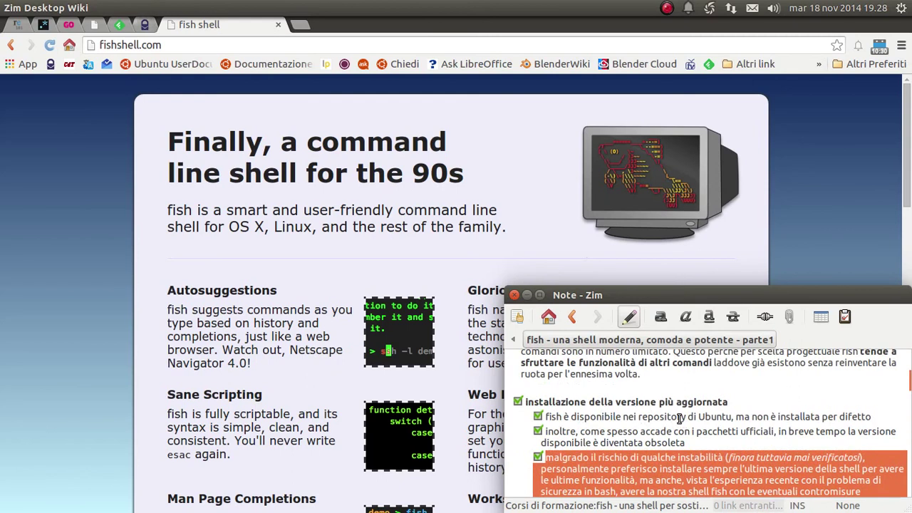
{"action": "scroll", "coordinate": [679, 419], "scroll_direction": "down", "scroll_amount": 1}
{"action": "scroll", "coordinate": [680, 419], "scroll_direction": "down", "scroll_amount": 1}
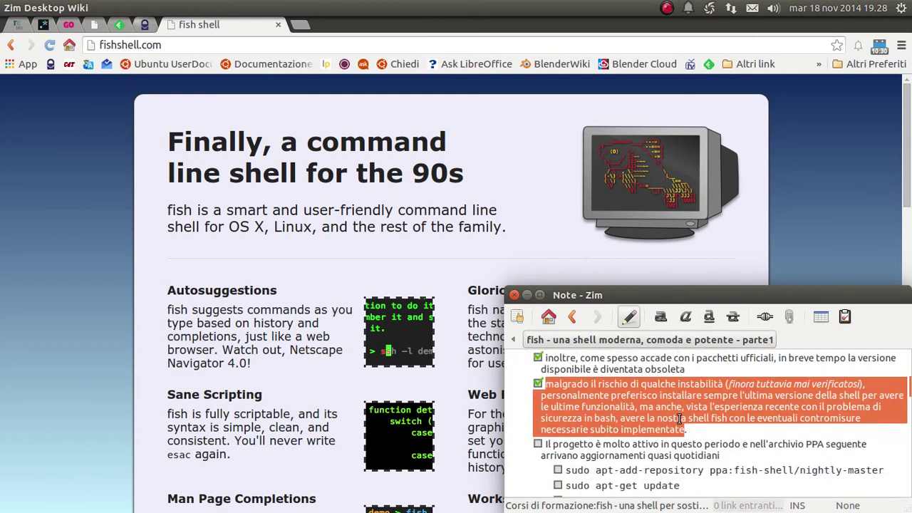
{"action": "left_click_drag", "start_coordinate": [696, 430], "coordinate": [590, 384]}
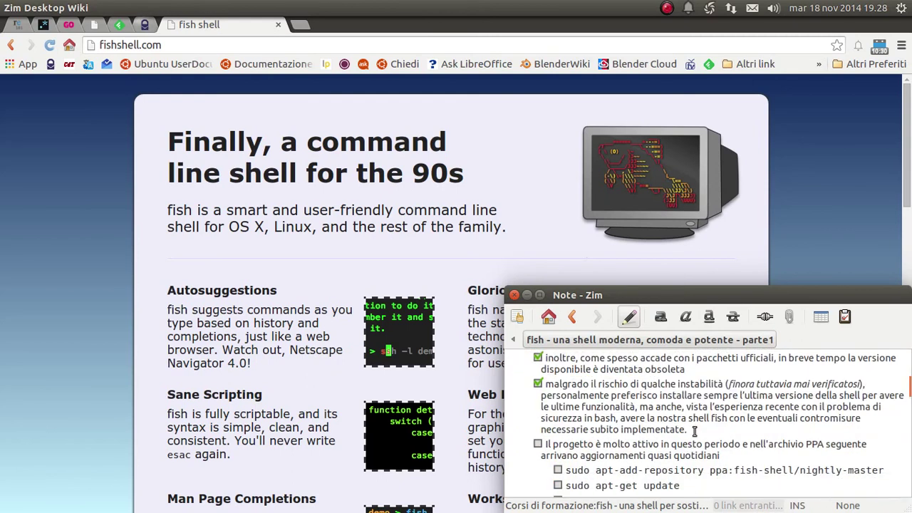
Tick the 'Il progetto è molto attivo' checklist item.
{"action": "left_click", "coordinate": [596, 397]}
{"action": "scroll", "coordinate": [597, 397], "scroll_direction": "down", "scroll_amount": 1}
{"action": "scroll", "coordinate": [596, 397], "scroll_direction": "down", "scroll_amount": 1}
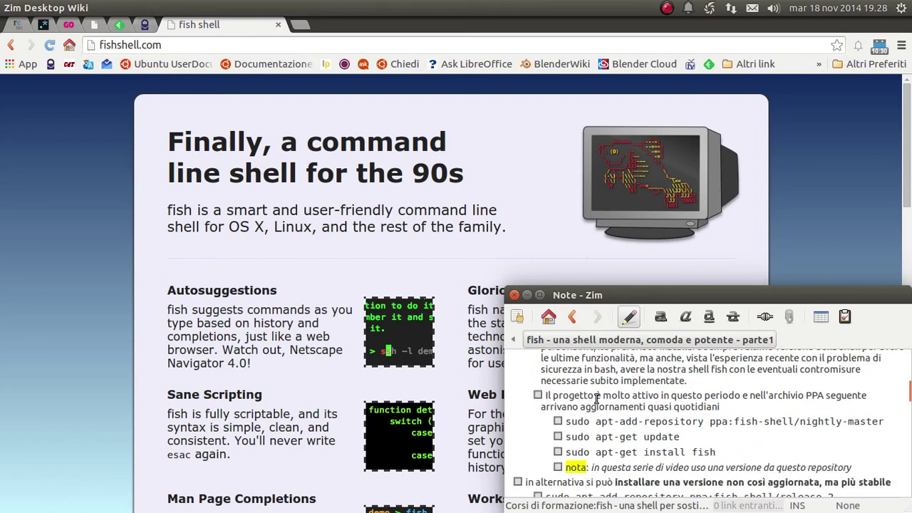
{"action": "left_click", "coordinate": [538, 395]}
{"action": "scroll", "coordinate": [637, 397], "scroll_direction": "down", "scroll_amount": 1}
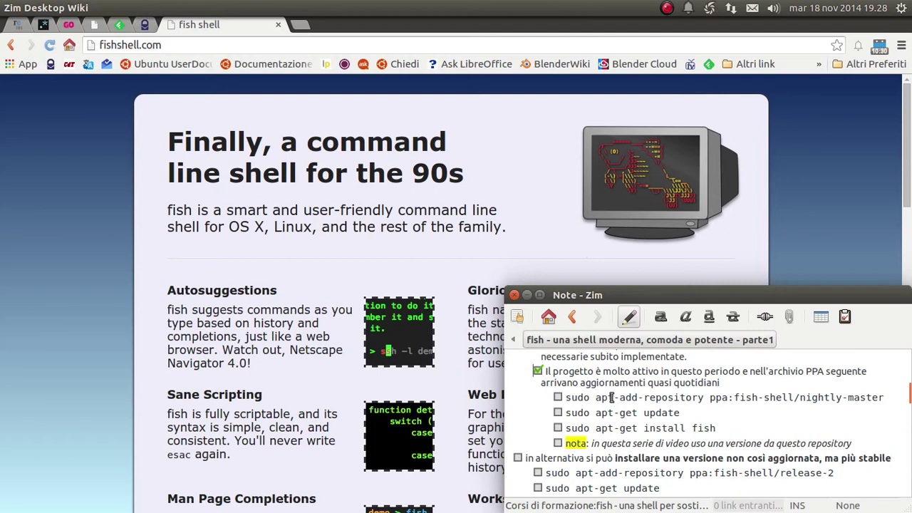
Highlight the nightly-master repository line and tick the sudo apt-add-repository item.
{"action": "left_click_drag", "start_coordinate": [595, 398], "coordinate": [883, 394]}
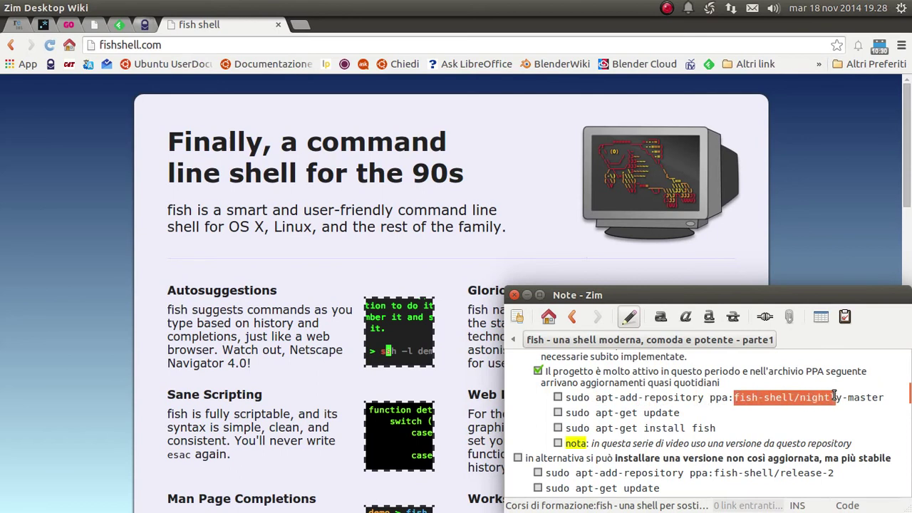
{"action": "left_click", "coordinate": [711, 414]}
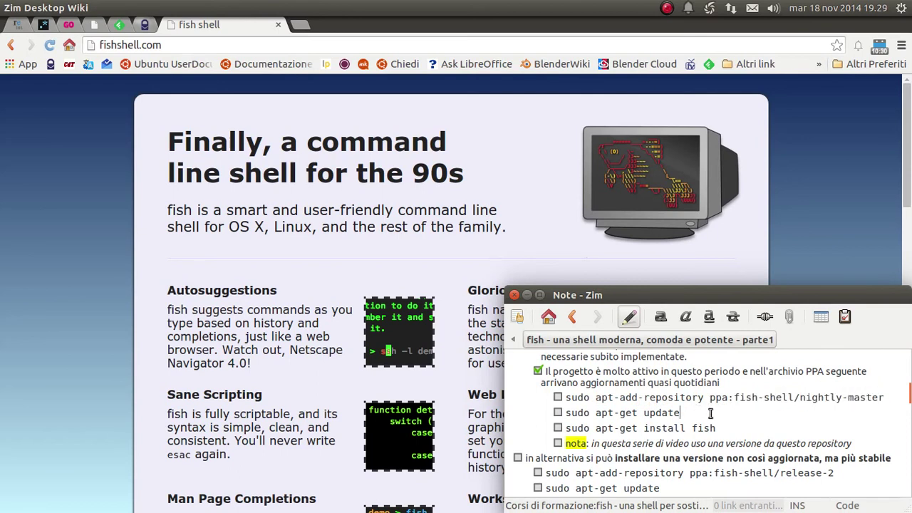
{"action": "left_click", "coordinate": [565, 397]}
{"action": "left_click_drag", "start_coordinate": [566, 397], "coordinate": [888, 393]}
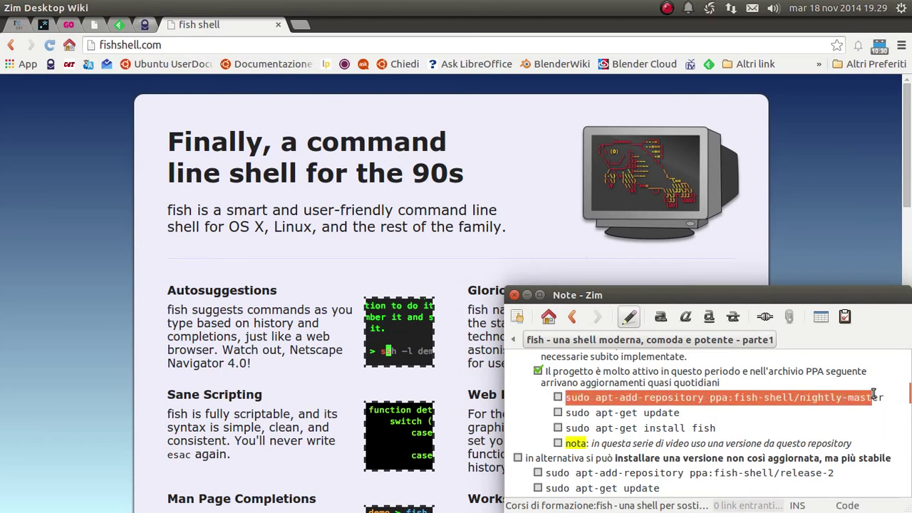
{"action": "left_click", "coordinate": [558, 396]}
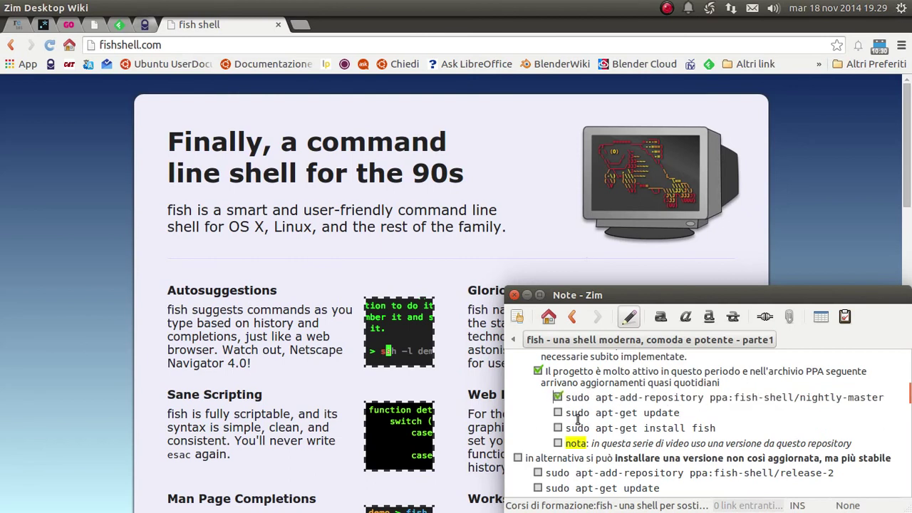
Tick the 'sudo apt-get update' and 'sudo apt-get install fish' items, highlighting each command.
{"action": "left_click", "coordinate": [558, 414]}
{"action": "left_click_drag", "start_coordinate": [688, 413], "coordinate": [565, 413]}
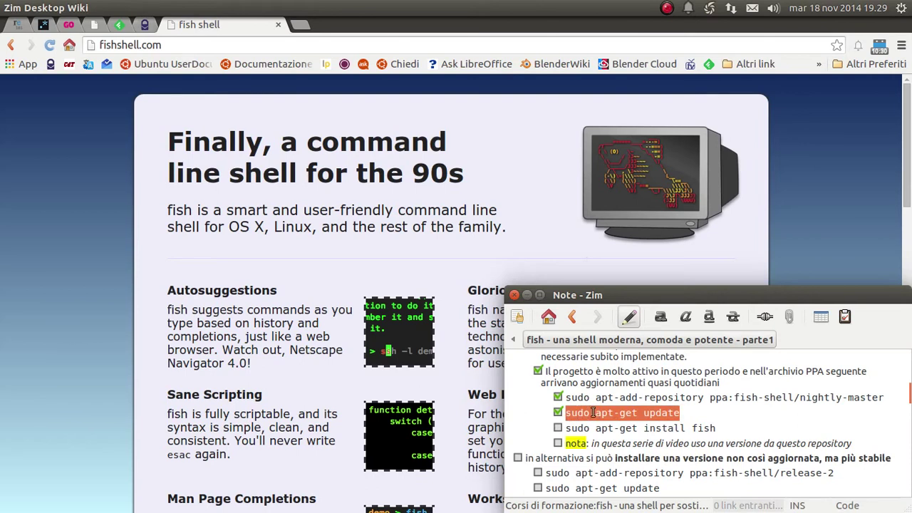
{"action": "left_click", "coordinate": [702, 397]}
{"action": "left_click_drag", "start_coordinate": [722, 397], "coordinate": [775, 397]}
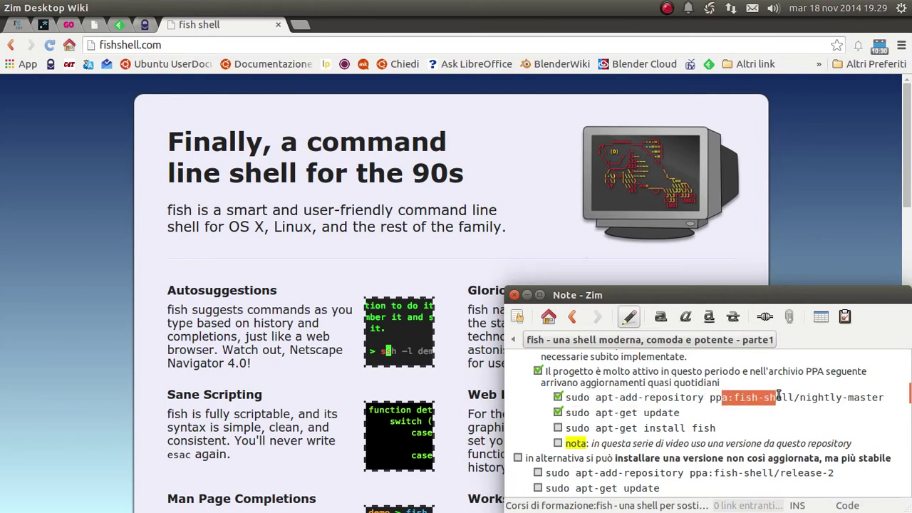
{"action": "left_click", "coordinate": [558, 429]}
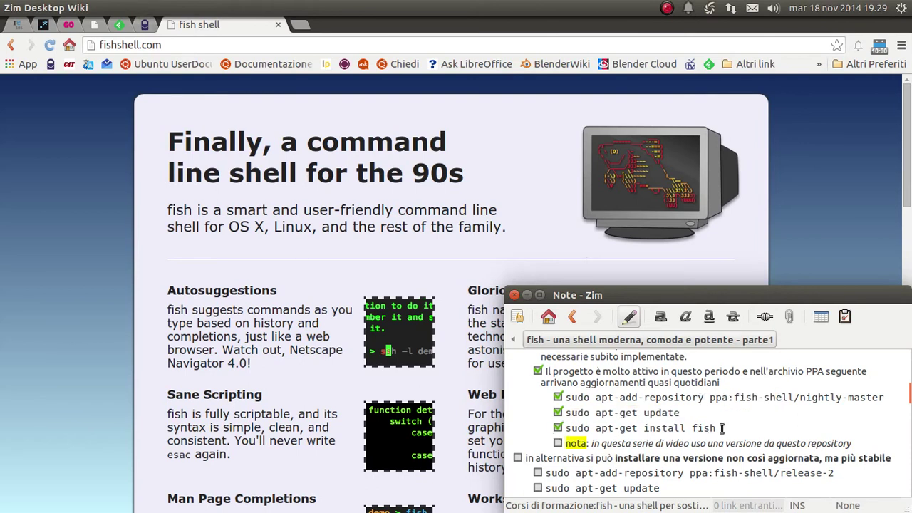
{"action": "left_click_drag", "start_coordinate": [717, 429], "coordinate": [666, 428]}
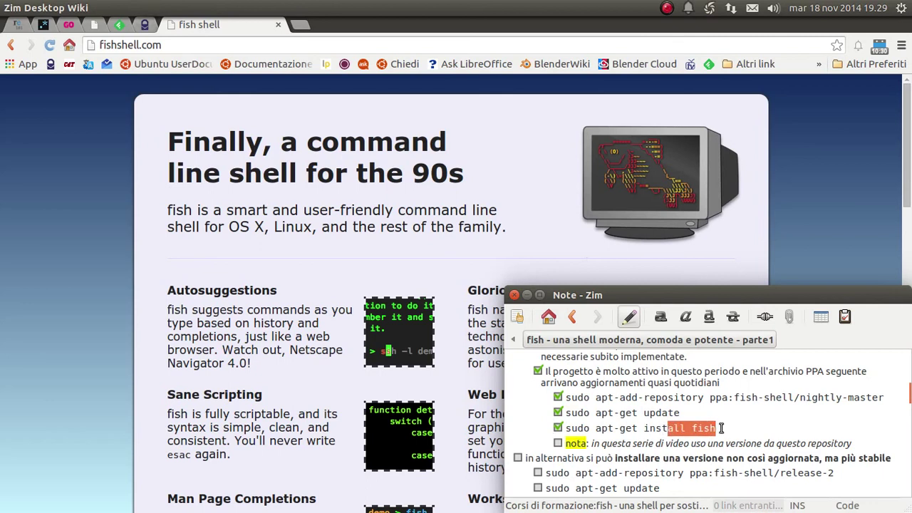
{"action": "left_click", "coordinate": [721, 427]}
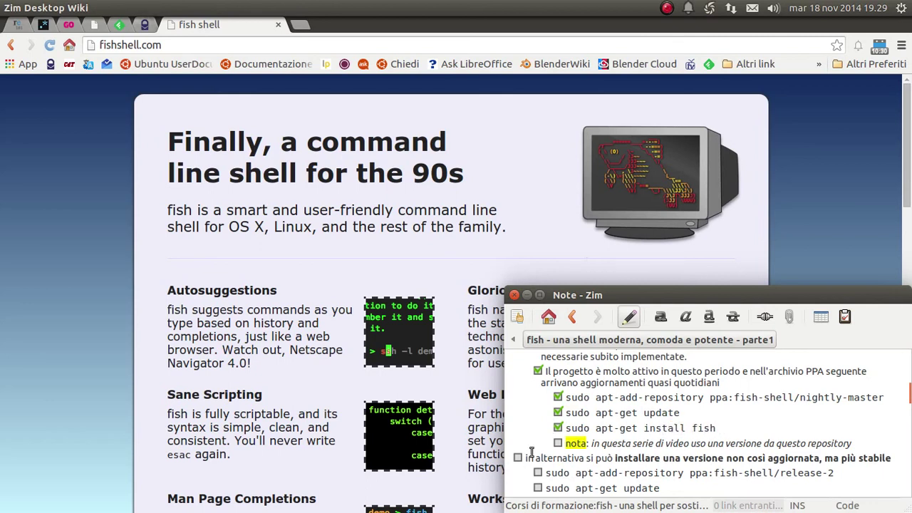
Tick the 'nota' item and highlight the italic note about this video series.
{"action": "left_click", "coordinate": [558, 443]}
{"action": "scroll", "coordinate": [628, 444], "scroll_direction": "down", "scroll_amount": 1}
{"action": "scroll", "coordinate": [629, 443], "scroll_direction": "down", "scroll_amount": 1}
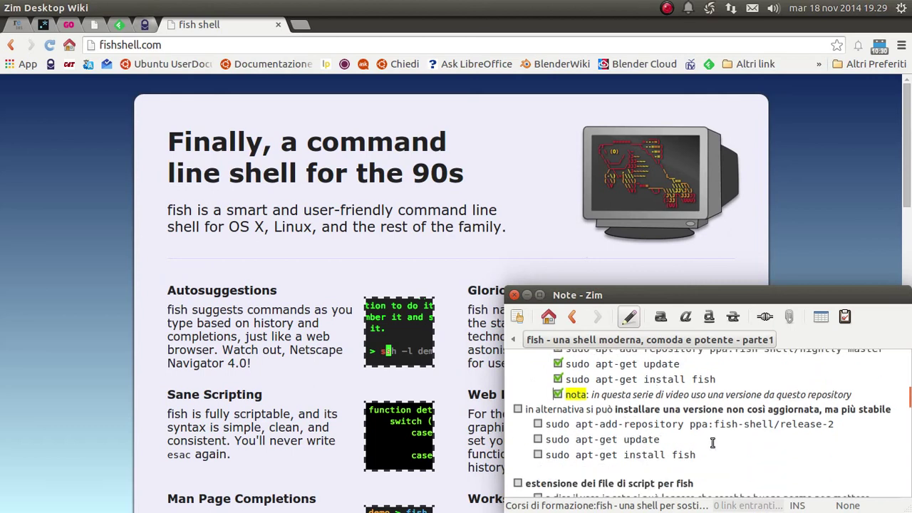
{"action": "left_click_drag", "start_coordinate": [855, 396], "coordinate": [592, 396]}
{"action": "left_click", "coordinate": [709, 395]}
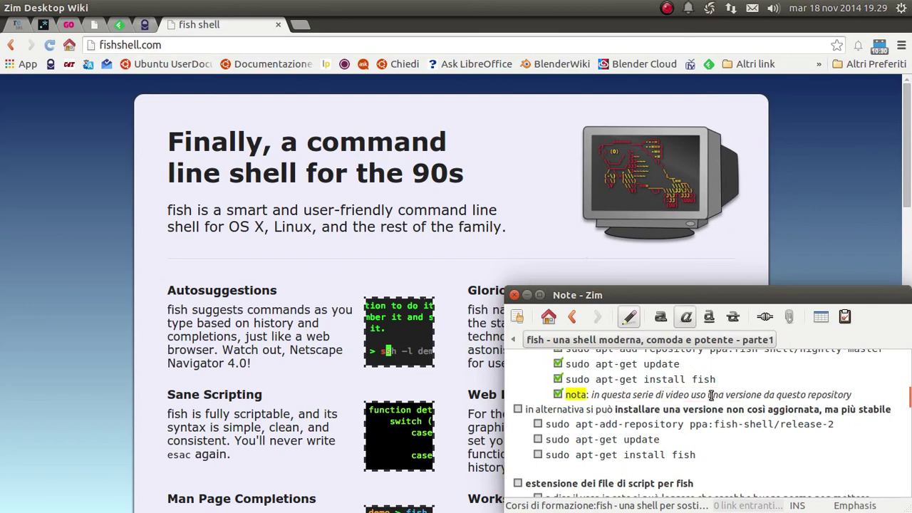
Highlight part of the apt-add-repository command line.
{"action": "scroll", "coordinate": [814, 394], "scroll_direction": "up", "scroll_amount": 1}
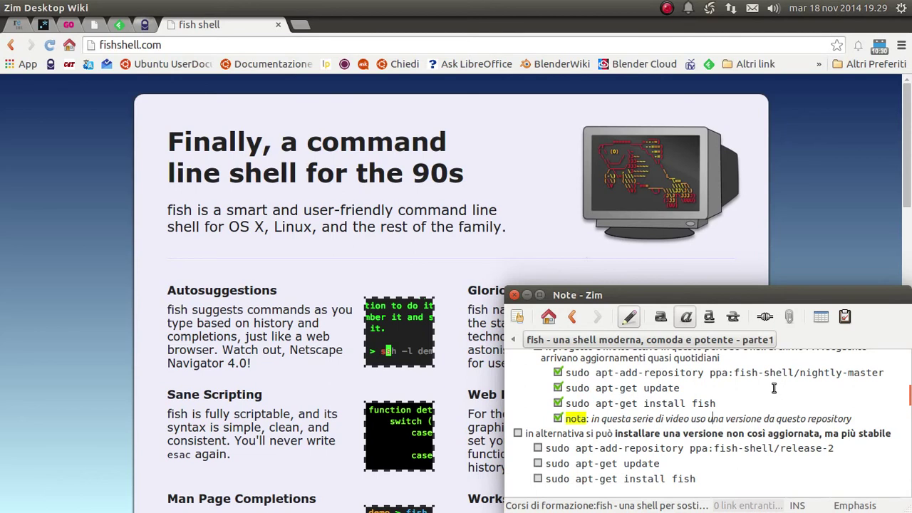
{"action": "left_click", "coordinate": [796, 372]}
{"action": "left_click_drag", "start_coordinate": [796, 372], "coordinate": [674, 372]}
{"action": "left_click", "coordinate": [721, 394]}
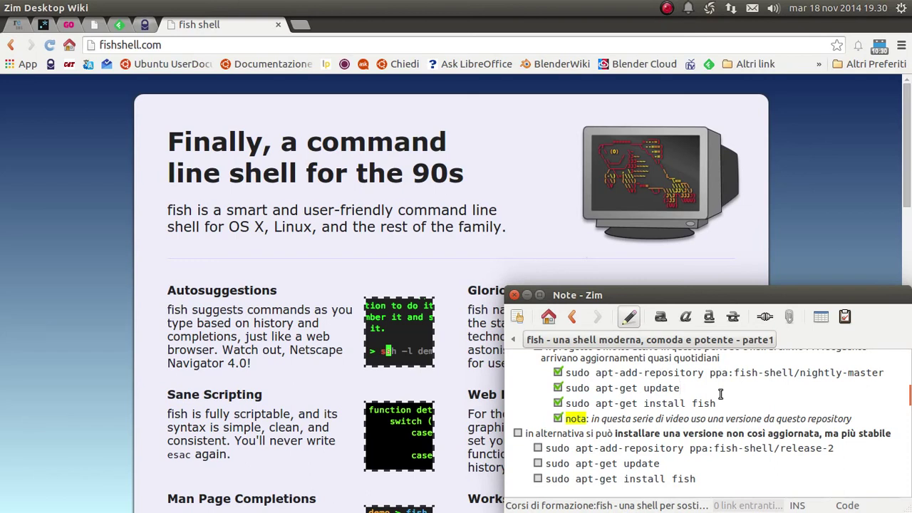
Highlight 'install fish' and the whole 'sudo apt-get update' line.
{"action": "scroll", "coordinate": [720, 394], "scroll_direction": "up", "scroll_amount": 1}
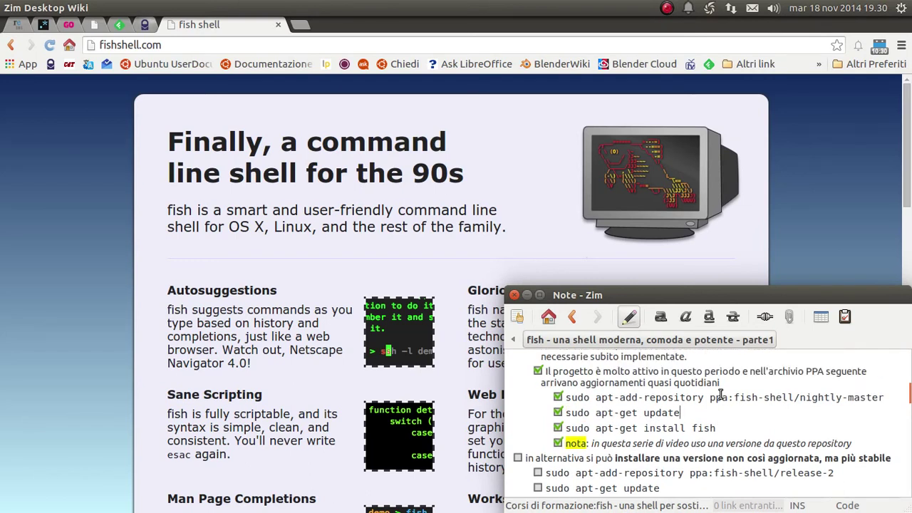
{"action": "scroll", "coordinate": [721, 394], "scroll_direction": "down", "scroll_amount": 1}
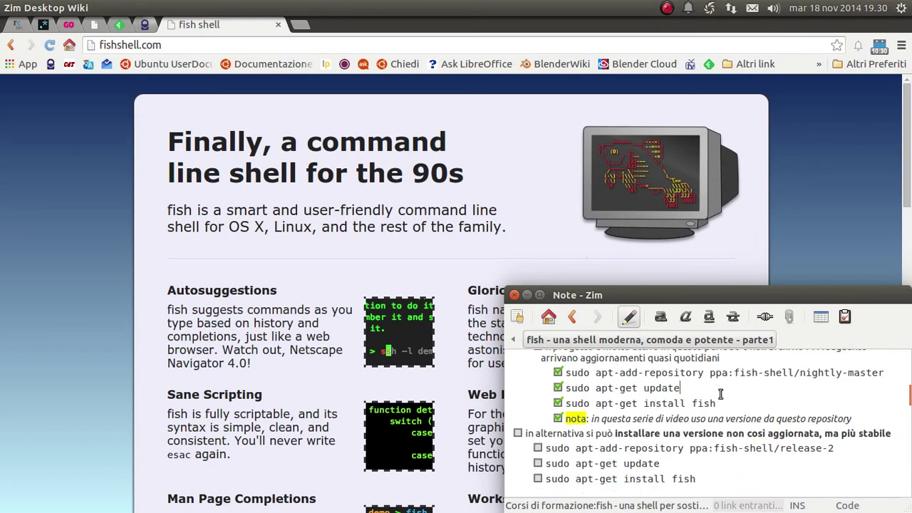
{"action": "scroll", "coordinate": [712, 399], "scroll_direction": "down", "scroll_amount": 2}
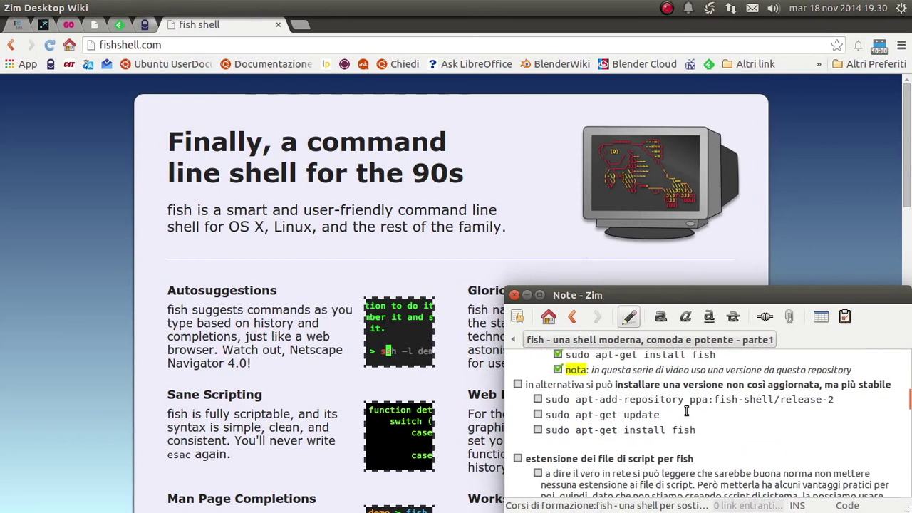
{"action": "scroll", "coordinate": [686, 411], "scroll_direction": "up", "scroll_amount": 4}
{"action": "scroll", "coordinate": [686, 411], "scroll_direction": "up", "scroll_amount": 2}
{"action": "scroll", "coordinate": [686, 411], "scroll_direction": "up", "scroll_amount": 2}
{"action": "scroll", "coordinate": [685, 411], "scroll_direction": "up", "scroll_amount": 2}
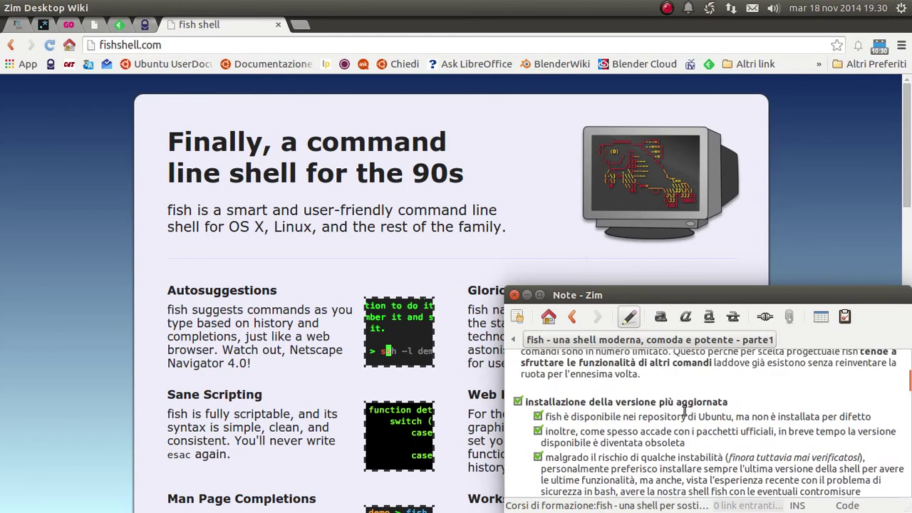
{"action": "scroll", "coordinate": [685, 411], "scroll_direction": "down", "scroll_amount": 5}
{"action": "scroll", "coordinate": [684, 410], "scroll_direction": "up", "scroll_amount": 2}
{"action": "scroll", "coordinate": [684, 410], "scroll_direction": "down", "scroll_amount": 2}
{"action": "scroll", "coordinate": [684, 410], "scroll_direction": "down", "scroll_amount": 1}
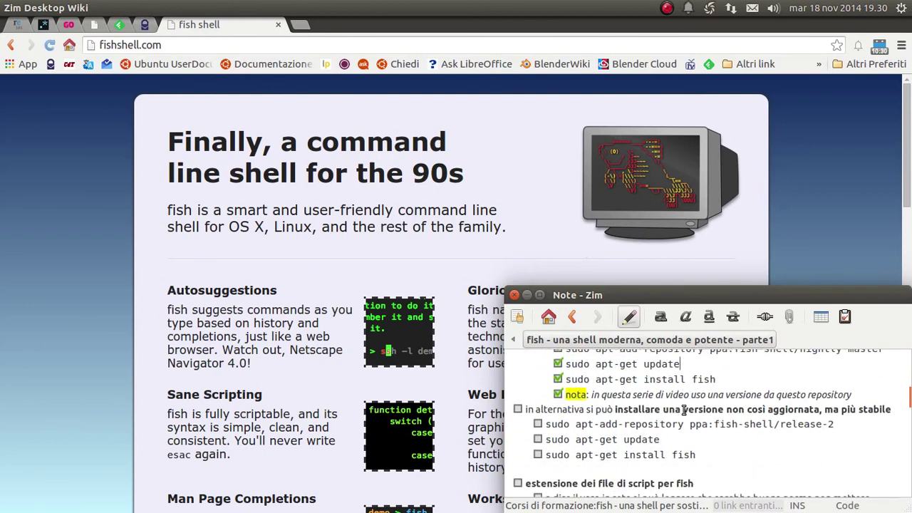
{"action": "scroll", "coordinate": [684, 410], "scroll_direction": "up", "scroll_amount": 1}
{"action": "scroll", "coordinate": [718, 426], "scroll_direction": "up", "scroll_amount": 1}
{"action": "scroll", "coordinate": [718, 426], "scroll_direction": "up", "scroll_amount": 1}
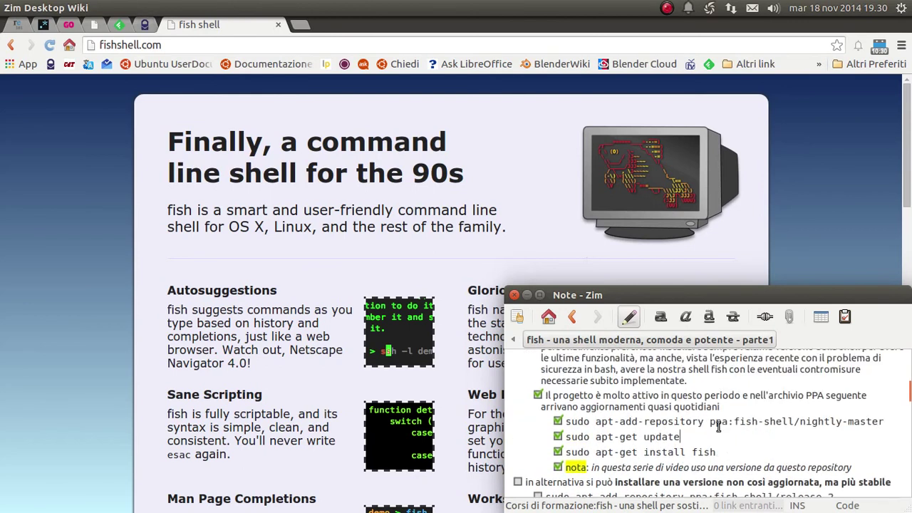
{"action": "left_click_drag", "start_coordinate": [724, 453], "coordinate": [637, 456]}
{"action": "triple_click", "coordinate": [657, 438]}
{"action": "scroll", "coordinate": [659, 435], "scroll_direction": "down", "scroll_amount": 3}
Tick the 'in alternativa' stable-version install item in the fish note.
{"action": "left_click", "coordinate": [682, 377]}
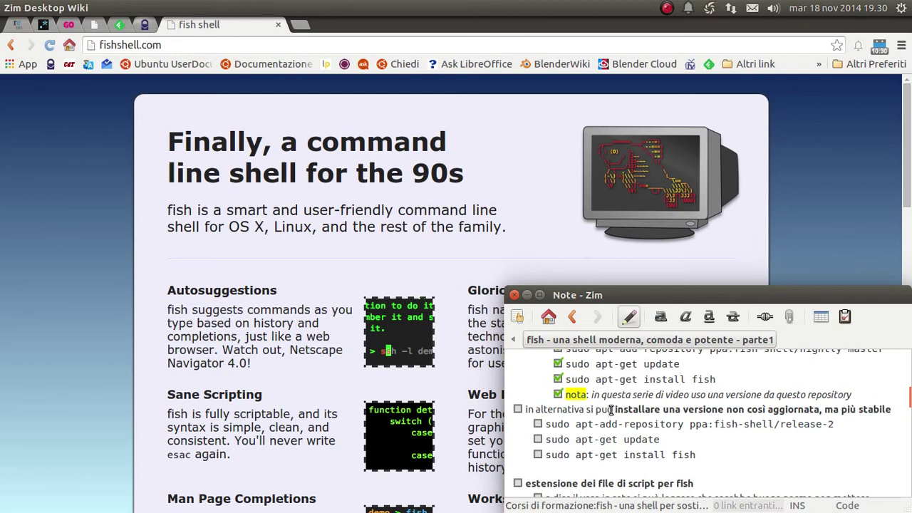
{"action": "left_click", "coordinate": [518, 409]}
{"action": "scroll", "coordinate": [797, 417], "scroll_direction": "up", "scroll_amount": 2}
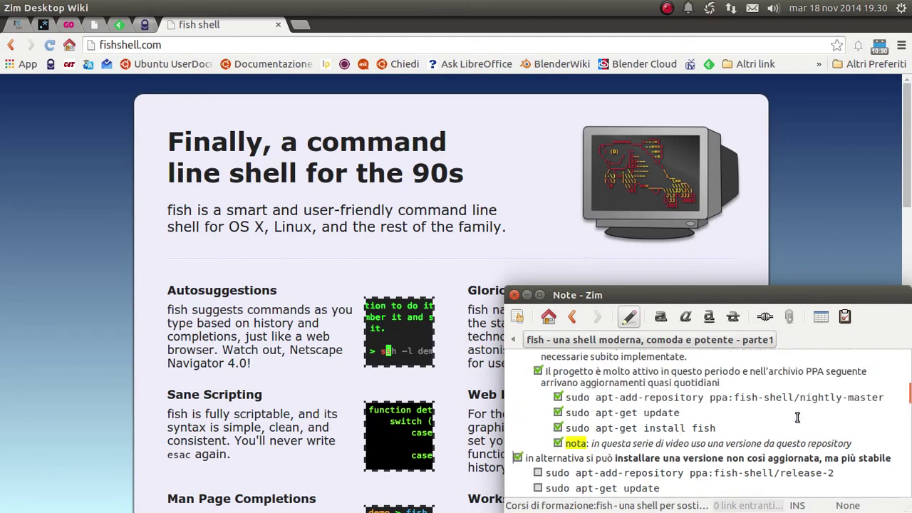
{"action": "scroll", "coordinate": [797, 418], "scroll_direction": "down", "scroll_amount": 1}
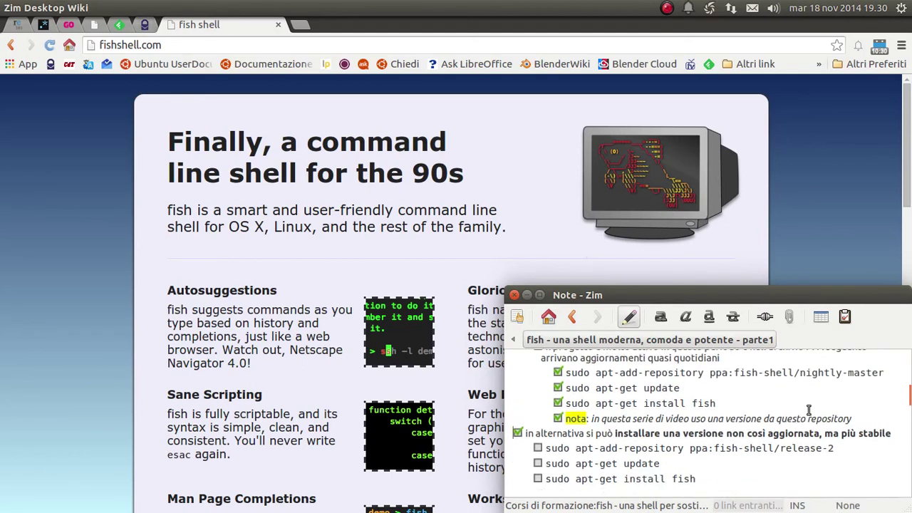
{"action": "left_click_drag", "start_coordinate": [780, 448], "coordinate": [828, 448]}
{"action": "left_click", "coordinate": [830, 449]}
{"action": "scroll", "coordinate": [842, 445], "scroll_direction": "down", "scroll_amount": 1}
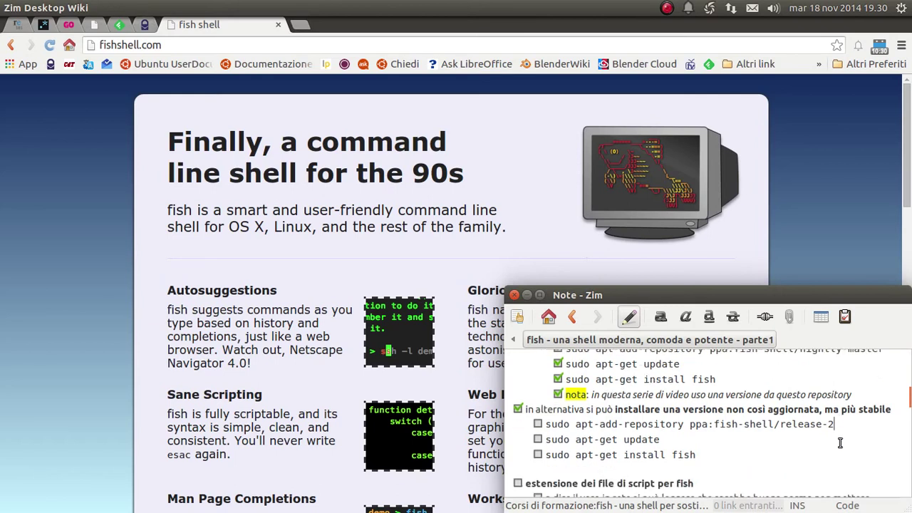
{"action": "left_click_drag", "start_coordinate": [841, 426], "coordinate": [690, 425]}
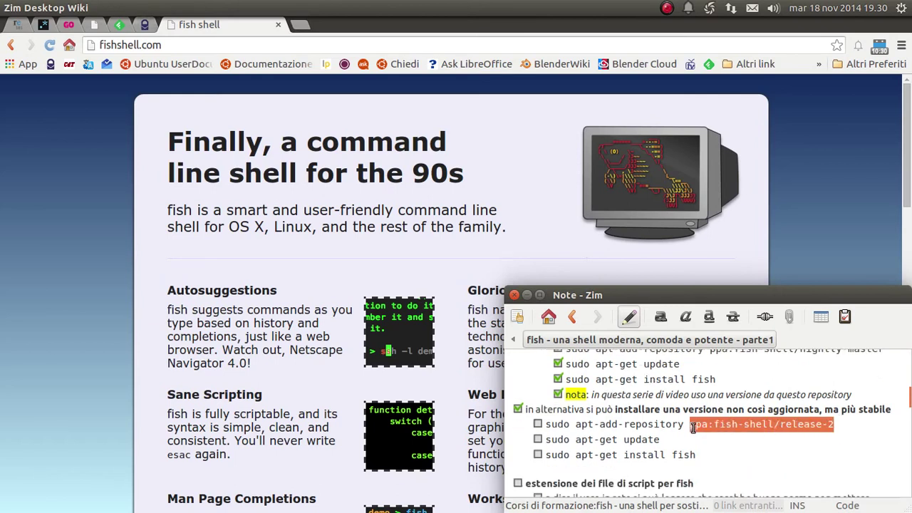
{"action": "left_click", "coordinate": [699, 458]}
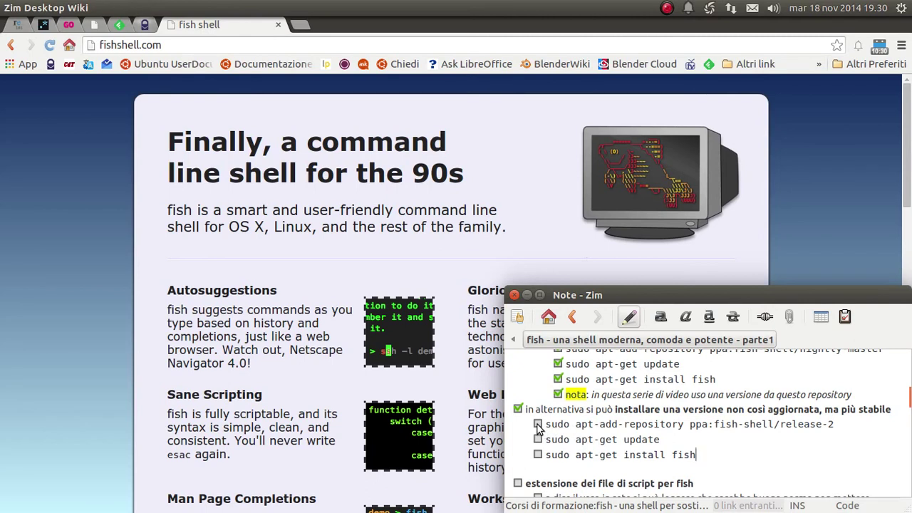
Tick the release-2, sudo apt-get update and sudo apt-get install fish command lines.
{"action": "left_click", "coordinate": [538, 426]}
{"action": "left_click", "coordinate": [538, 439]}
{"action": "right_click", "coordinate": [538, 455]}
{"action": "scroll", "coordinate": [753, 439], "scroll_direction": "up", "scroll_amount": 2}
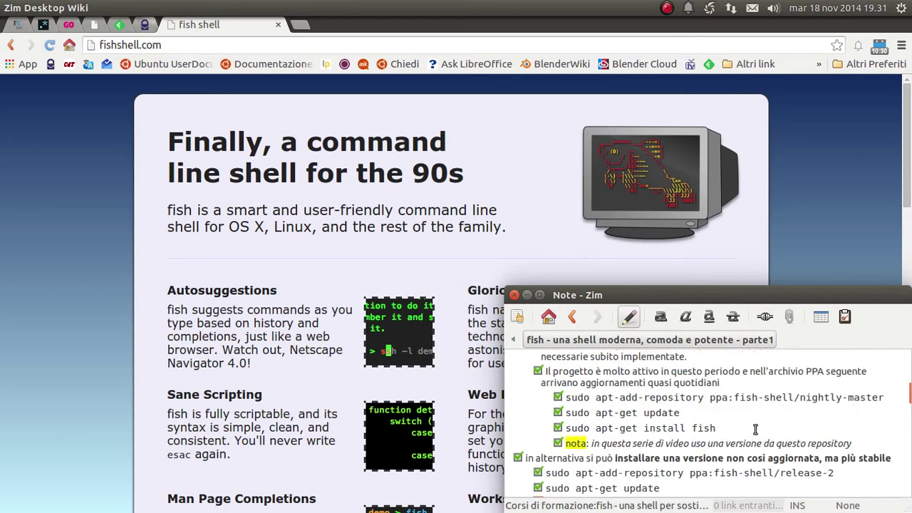
{"action": "scroll", "coordinate": [754, 428], "scroll_direction": "down", "scroll_amount": 1}
{"action": "left_click_drag", "start_coordinate": [739, 407], "coordinate": [639, 405]}
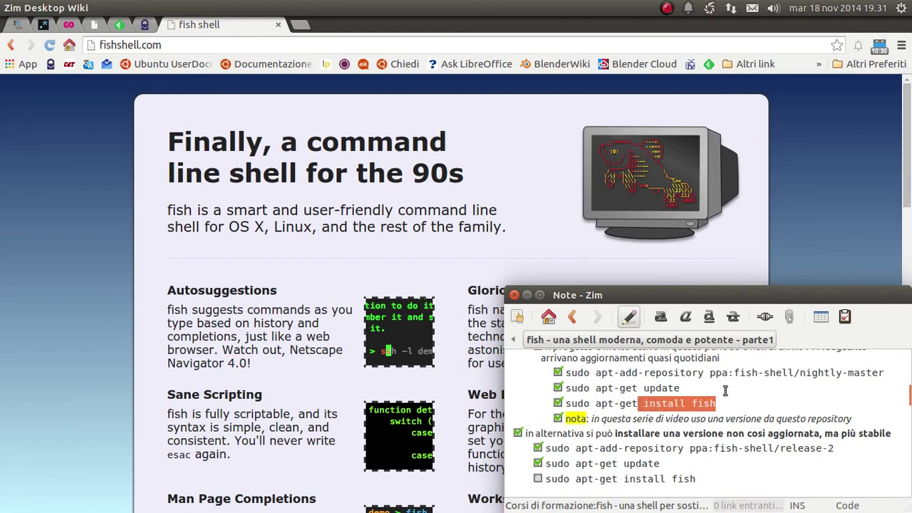
{"action": "left_click", "coordinate": [760, 373]}
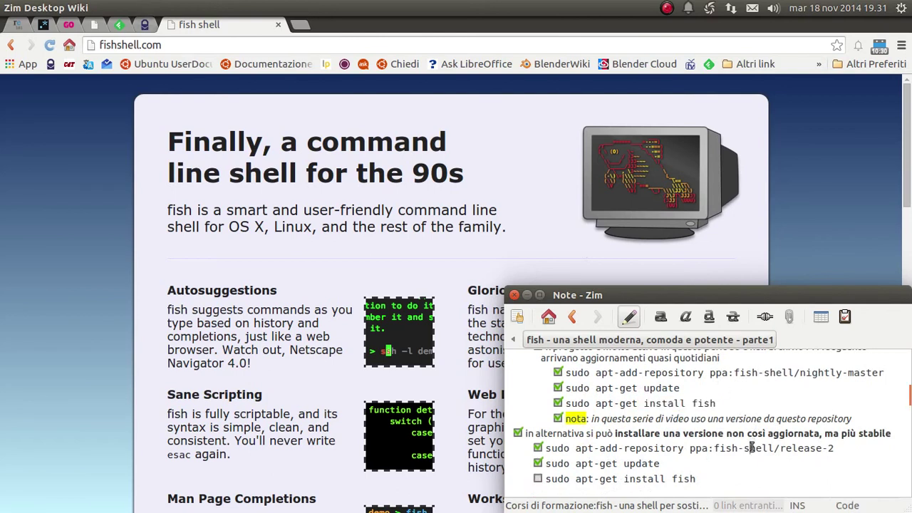
{"action": "scroll", "coordinate": [748, 445], "scroll_direction": "down", "scroll_amount": 1}
{"action": "left_click", "coordinate": [538, 456]}
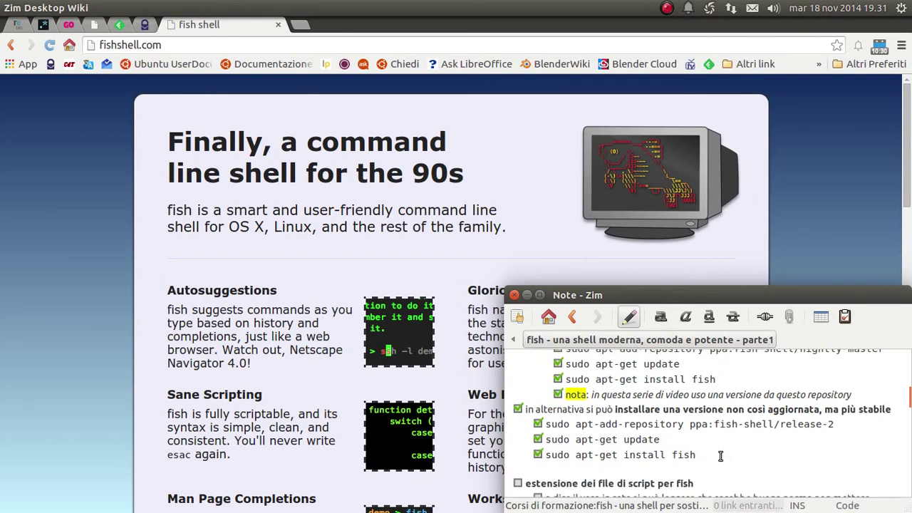
{"action": "left_click_drag", "start_coordinate": [721, 457], "coordinate": [482, 416]}
{"action": "left_click", "coordinate": [817, 442]}
{"action": "scroll", "coordinate": [764, 420], "scroll_direction": "down", "scroll_amount": 1}
{"action": "scroll", "coordinate": [765, 420], "scroll_direction": "down", "scroll_amount": 1}
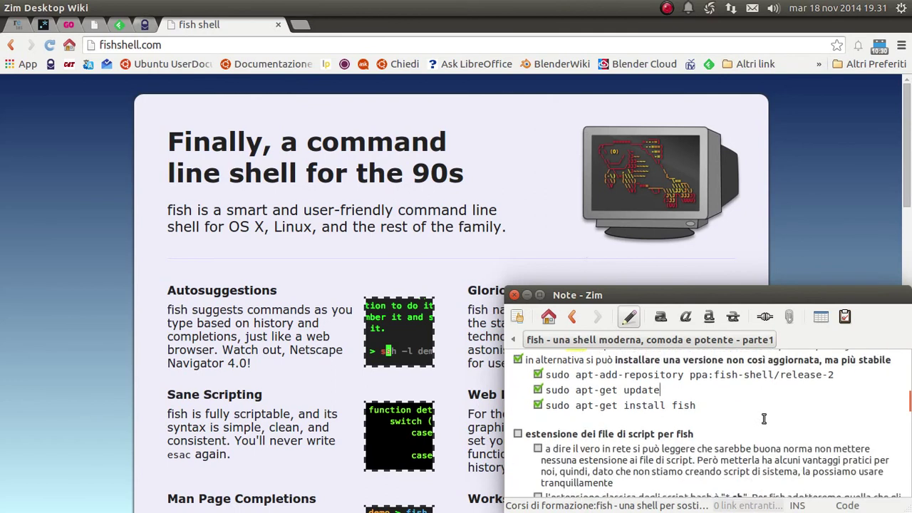
Scroll to the 'estensione dei file di script per fish' heading and tick its checkbox.
{"action": "scroll", "coordinate": [764, 419], "scroll_direction": "down", "scroll_amount": 1}
{"action": "scroll", "coordinate": [764, 419], "scroll_direction": "down", "scroll_amount": 1}
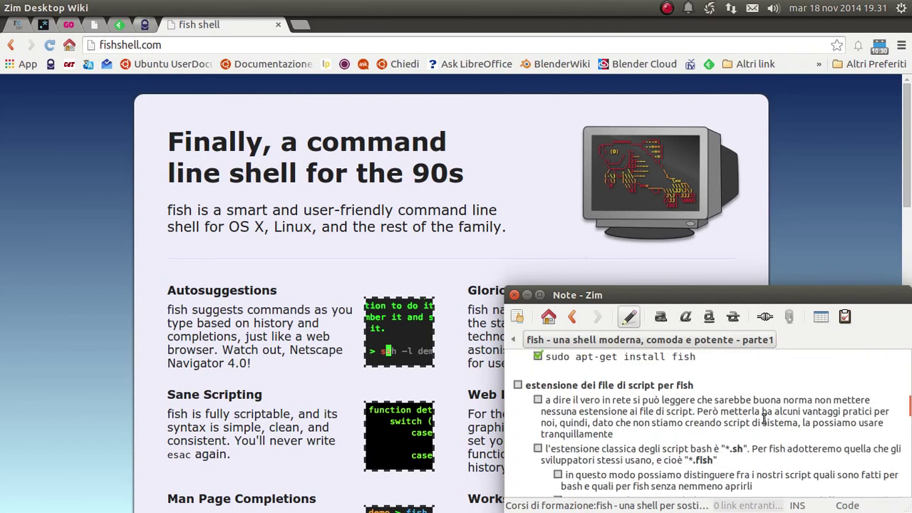
{"action": "left_click", "coordinate": [562, 372]}
{"action": "scroll", "coordinate": [714, 454], "scroll_direction": "down", "scroll_amount": 1}
{"action": "scroll", "coordinate": [714, 454], "scroll_direction": "up", "scroll_amount": 1}
{"action": "double_click", "coordinate": [683, 385]}
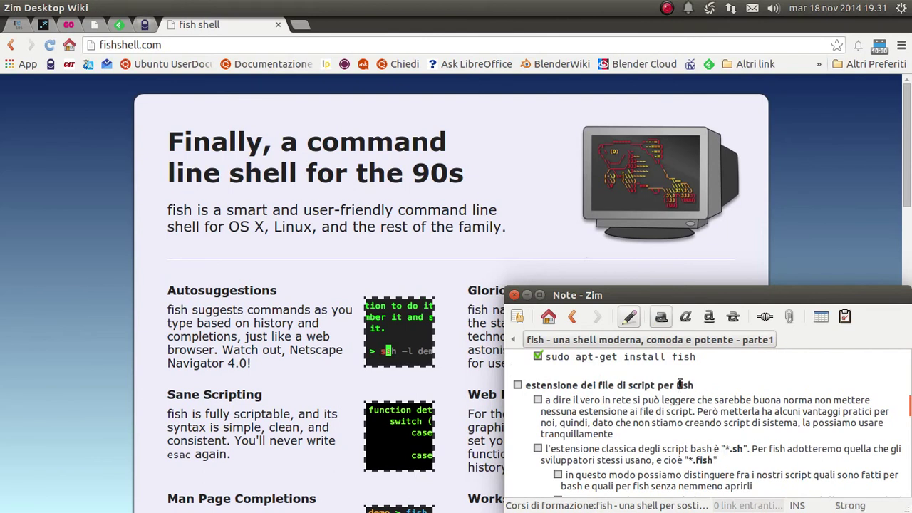
{"action": "left_click", "coordinate": [718, 374]}
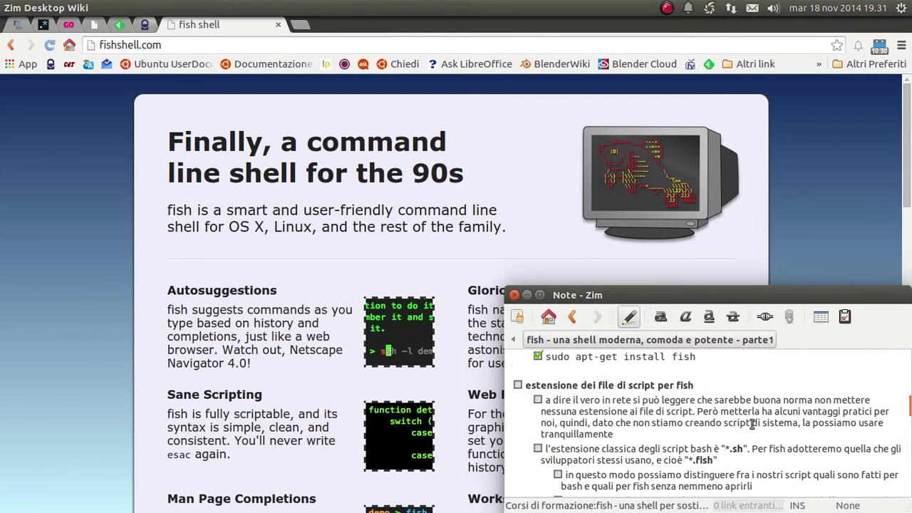
{"action": "scroll", "coordinate": [752, 449], "scroll_direction": "down", "scroll_amount": 5}
{"action": "scroll", "coordinate": [752, 449], "scroll_direction": "down", "scroll_amount": 2}
{"action": "scroll", "coordinate": [752, 448], "scroll_direction": "down", "scroll_amount": 3}
{"action": "scroll", "coordinate": [752, 449], "scroll_direction": "down", "scroll_amount": 3}
{"action": "scroll", "coordinate": [753, 449], "scroll_direction": "down", "scroll_amount": 1}
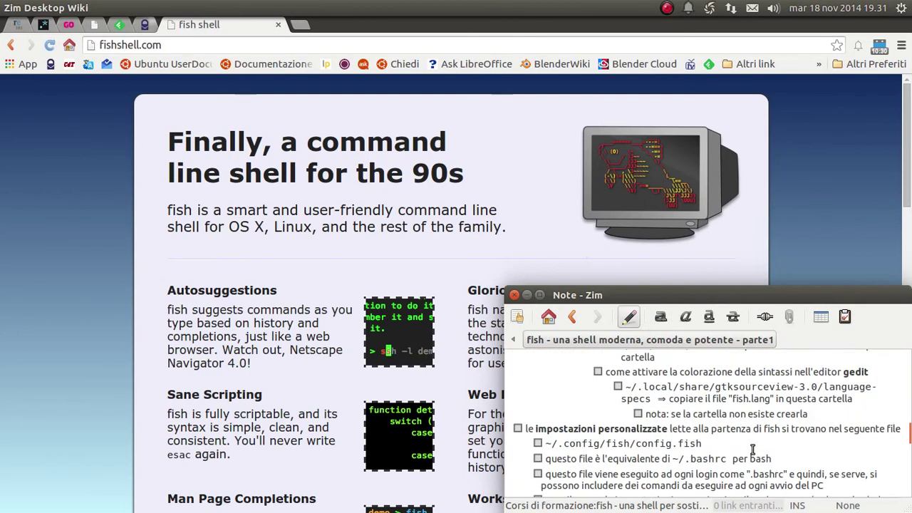
{"action": "scroll", "coordinate": [752, 449], "scroll_direction": "down", "scroll_amount": 3}
{"action": "scroll", "coordinate": [753, 449], "scroll_direction": "up", "scroll_amount": 5}
{"action": "scroll", "coordinate": [752, 449], "scroll_direction": "up", "scroll_amount": 5}
{"action": "scroll", "coordinate": [752, 450], "scroll_direction": "up", "scroll_amount": 3}
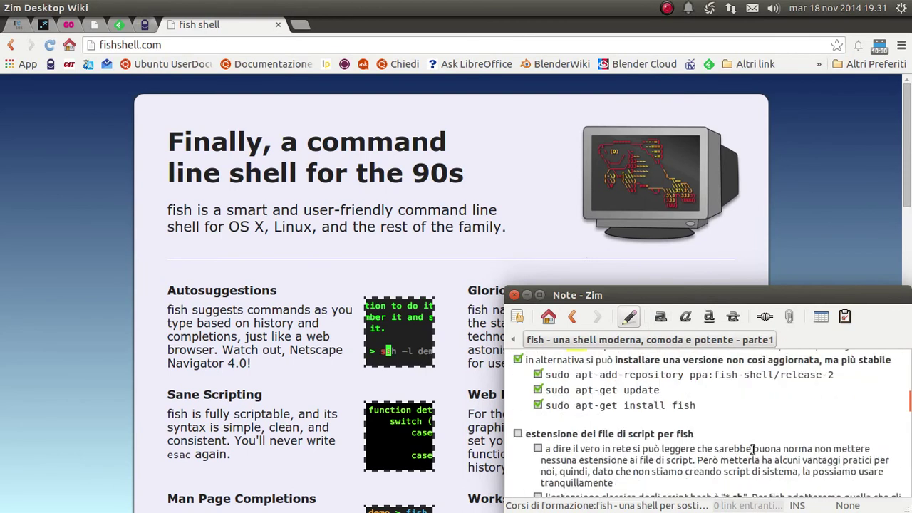
{"action": "scroll", "coordinate": [752, 451], "scroll_direction": "down", "scroll_amount": 2}
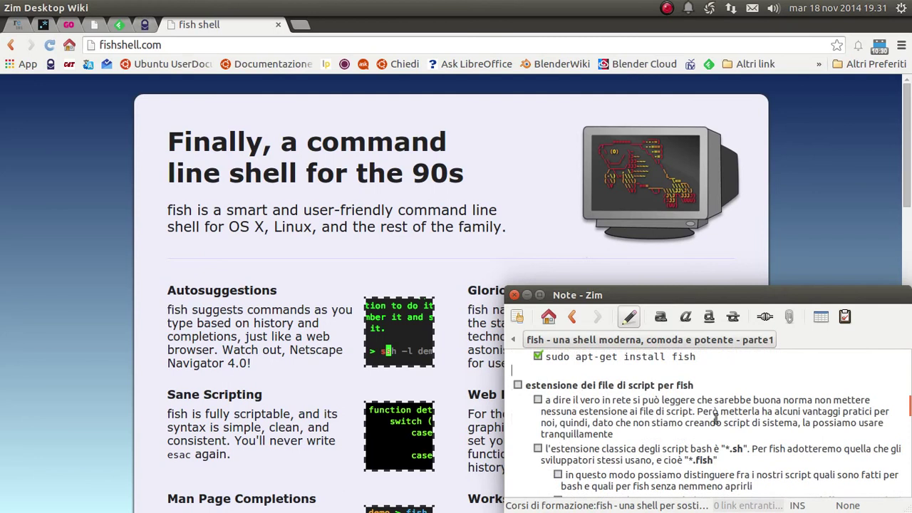
{"action": "left_click", "coordinate": [518, 386]}
{"action": "scroll", "coordinate": [722, 387], "scroll_direction": "down", "scroll_amount": 1}
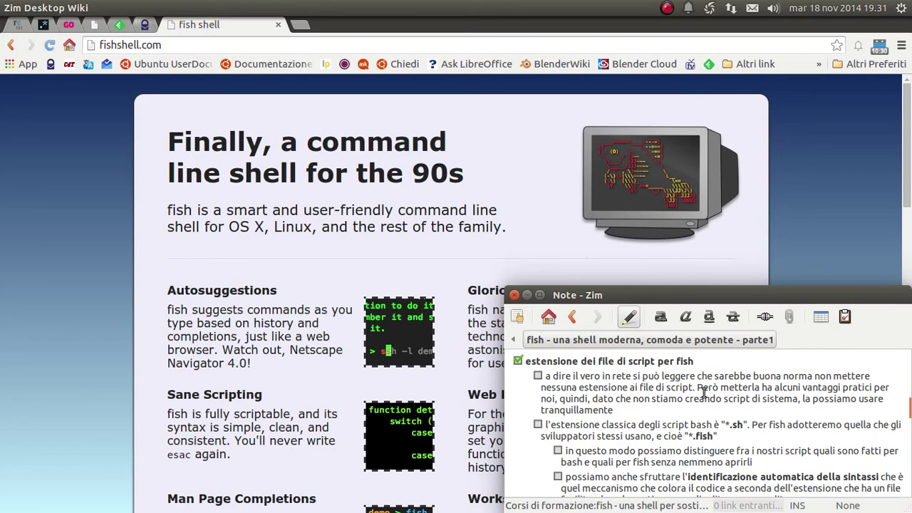
{"action": "scroll", "coordinate": [704, 393], "scroll_direction": "up", "scroll_amount": 1}
{"action": "scroll", "coordinate": [697, 399], "scroll_direction": "down", "scroll_amount": 1}
Tick the first script-extension sub-item, the note about using no file extension.
{"action": "left_click", "coordinate": [538, 375]}
{"action": "left_click_drag", "start_coordinate": [614, 410], "coordinate": [545, 375]}
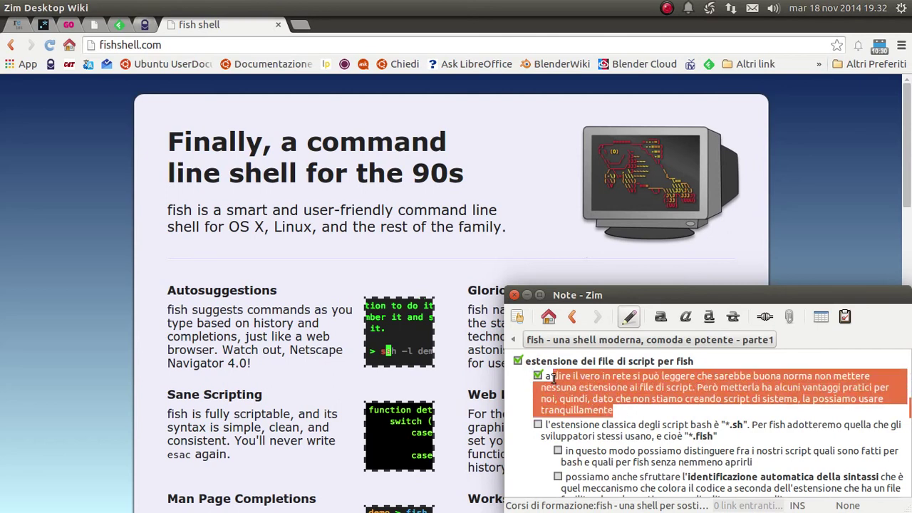
{"action": "left_click", "coordinate": [741, 380]}
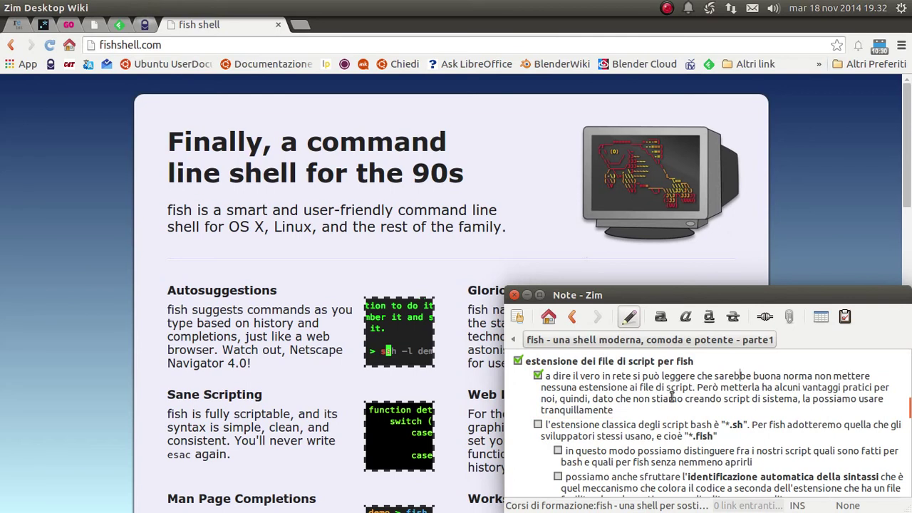
{"action": "left_click_drag", "start_coordinate": [696, 387], "coordinate": [587, 386]}
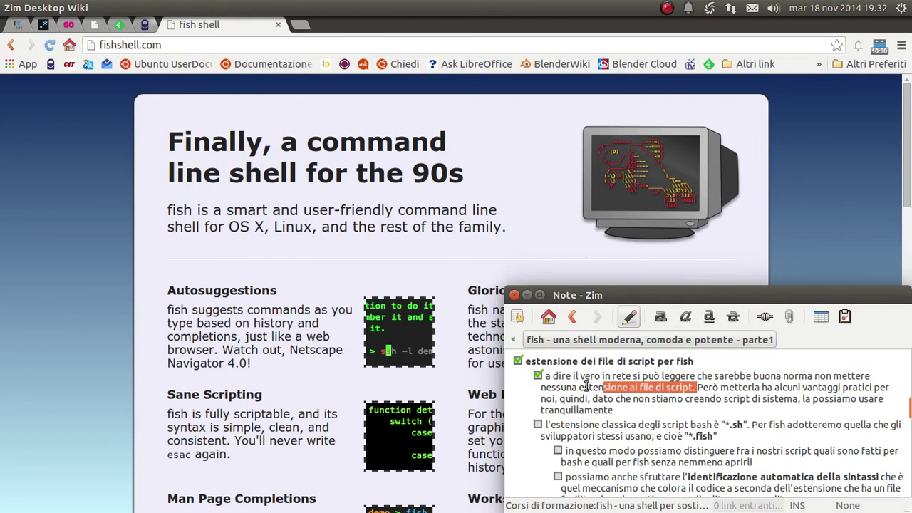
{"action": "left_click", "coordinate": [643, 394]}
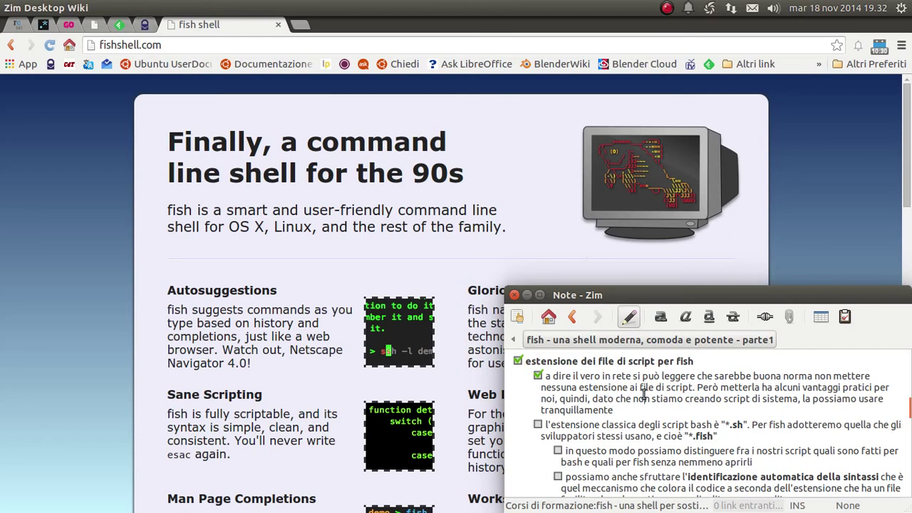
{"action": "scroll", "coordinate": [644, 393], "scroll_direction": "down", "scroll_amount": 1}
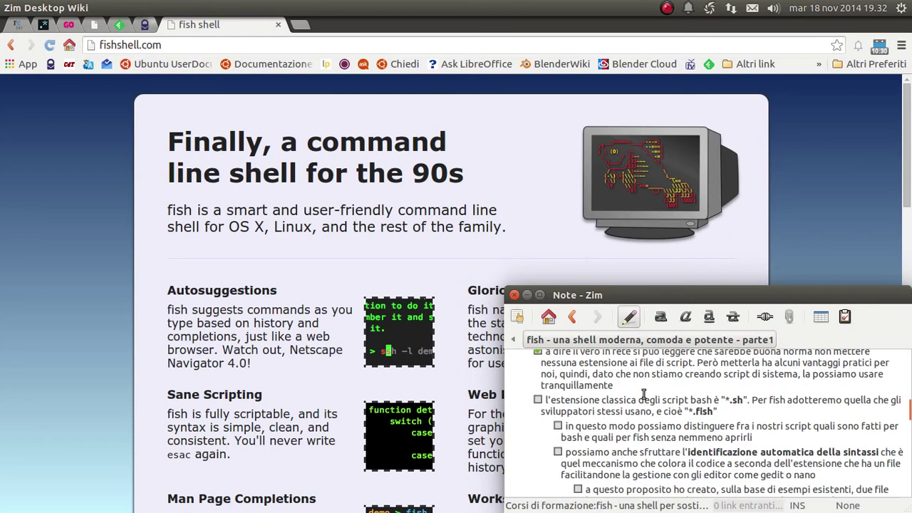
Tick the sub-item about bash scripts using the '*.sh' extension.
{"action": "left_click", "coordinate": [538, 401]}
{"action": "scroll", "coordinate": [624, 406], "scroll_direction": "up", "scroll_amount": 1}
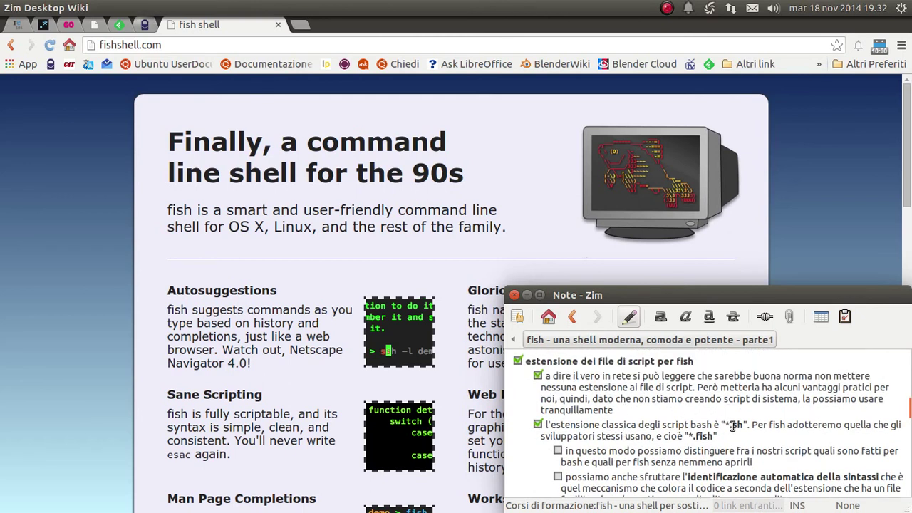
{"action": "left_click_drag", "start_coordinate": [719, 424], "coordinate": [754, 425]}
{"action": "left_click", "coordinate": [671, 423]}
Make the '*.fish' extension text bold in that item.
{"action": "left_click_drag", "start_coordinate": [753, 424], "coordinate": [804, 423]}
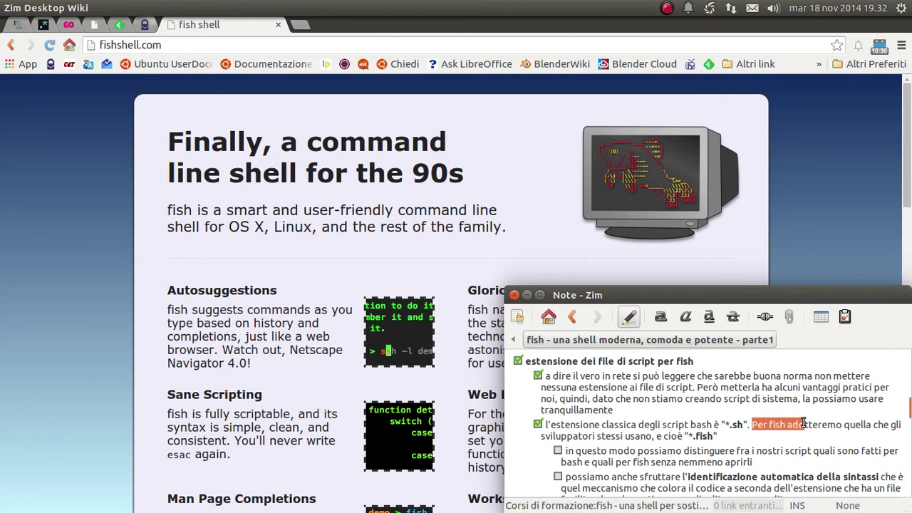
{"action": "left_click_drag", "start_coordinate": [803, 424], "coordinate": [653, 436]}
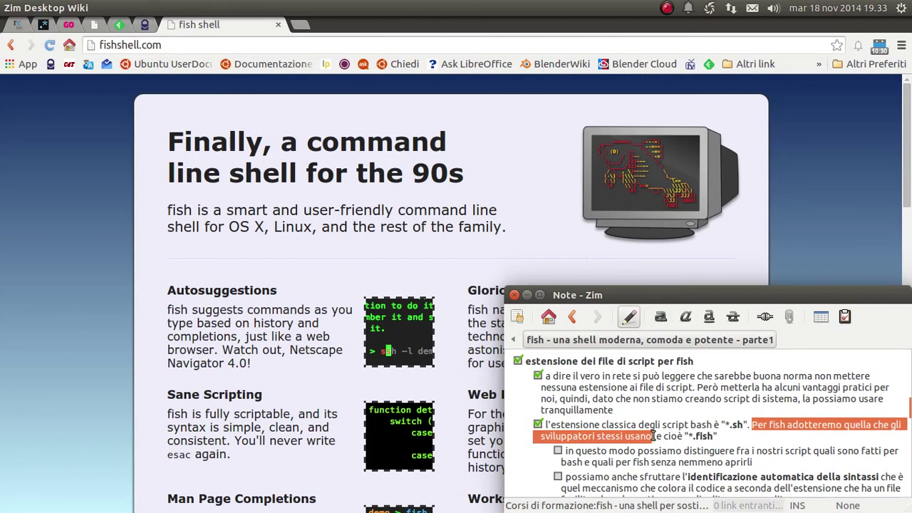
{"action": "left_click_drag", "start_coordinate": [717, 436], "coordinate": [690, 438]}
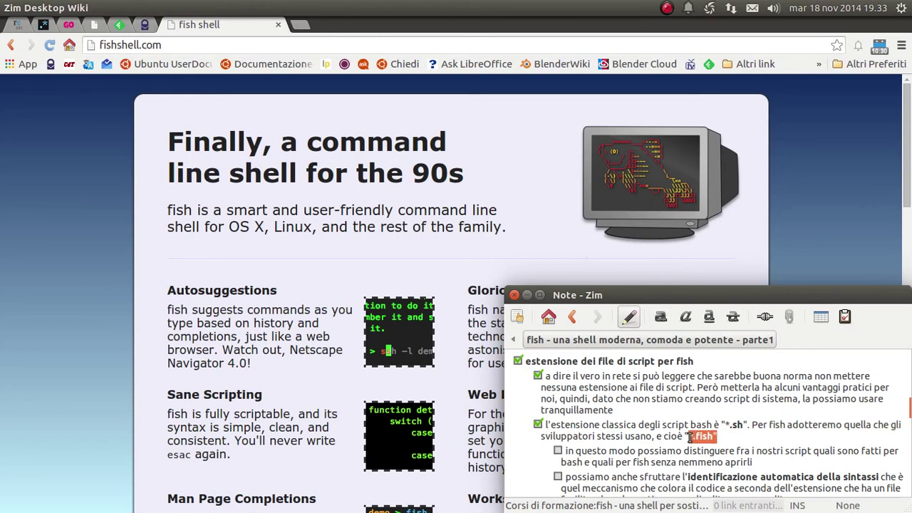
{"action": "key", "text": "ctrl+b"}
{"action": "left_click", "coordinate": [715, 436]}
{"action": "left_click_drag", "start_coordinate": [716, 437], "coordinate": [688, 436]}
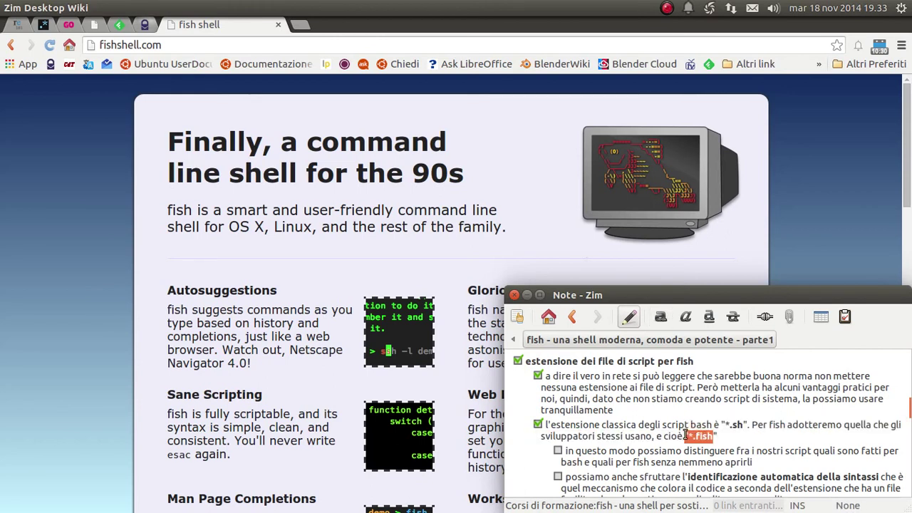
{"action": "left_click", "coordinate": [745, 439]}
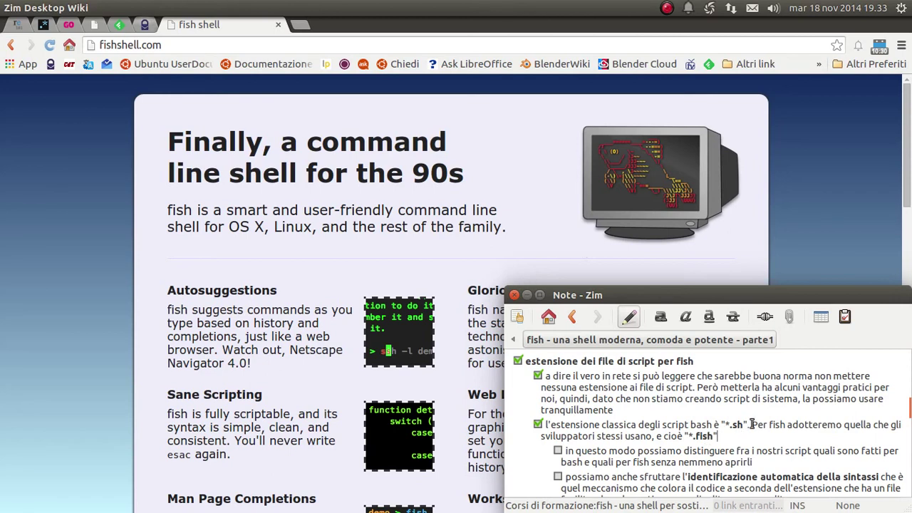
{"action": "left_click_drag", "start_coordinate": [751, 425], "coordinate": [688, 425]}
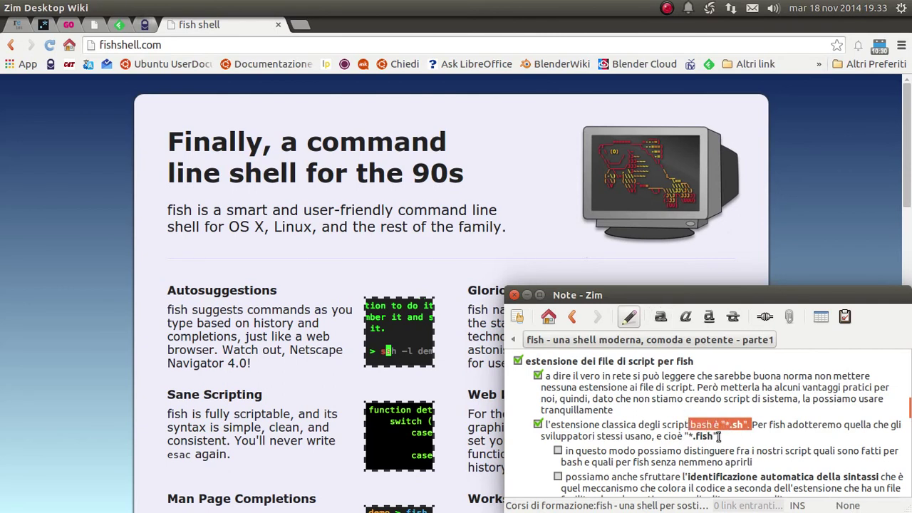
{"action": "left_click", "coordinate": [719, 436]}
{"action": "left_click_drag", "start_coordinate": [719, 436], "coordinate": [687, 435]}
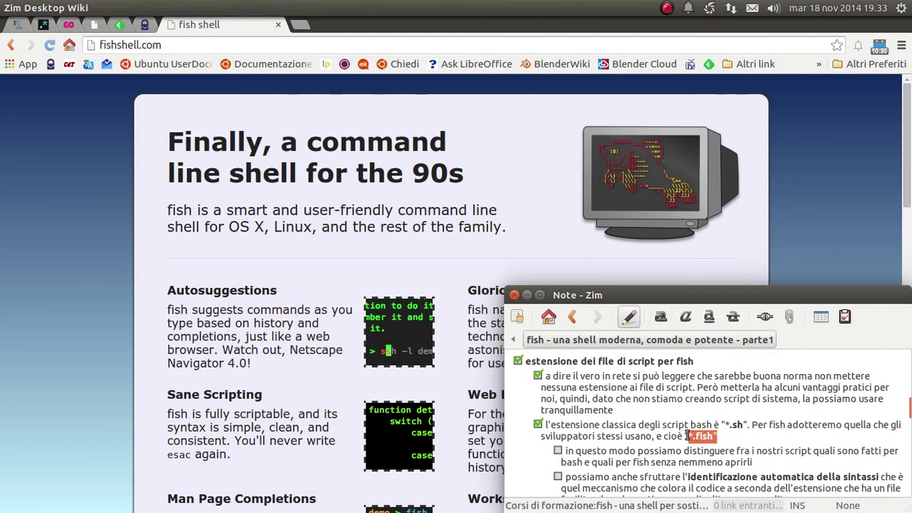
{"action": "left_click", "coordinate": [734, 430]}
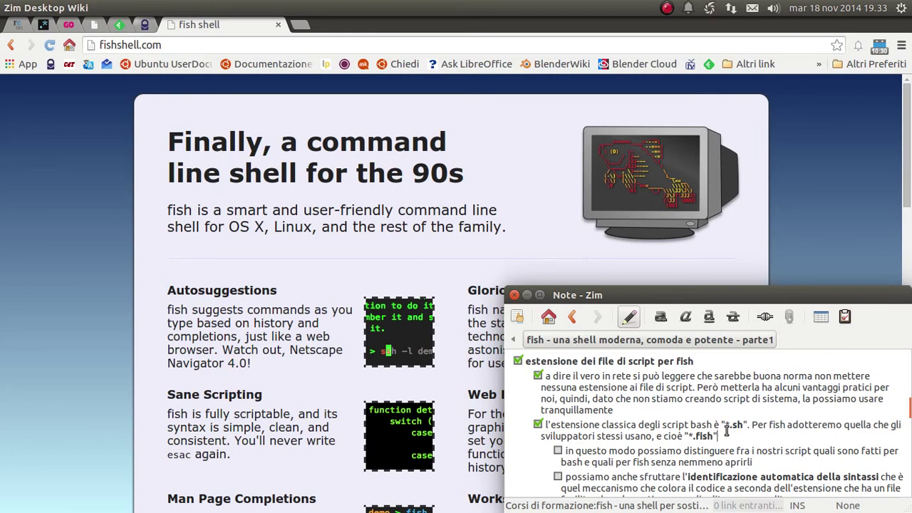
Tick the checklist item about distinguishing our bash and fish scripts.
{"action": "scroll", "coordinate": [727, 431], "scroll_direction": "down", "scroll_amount": 1}
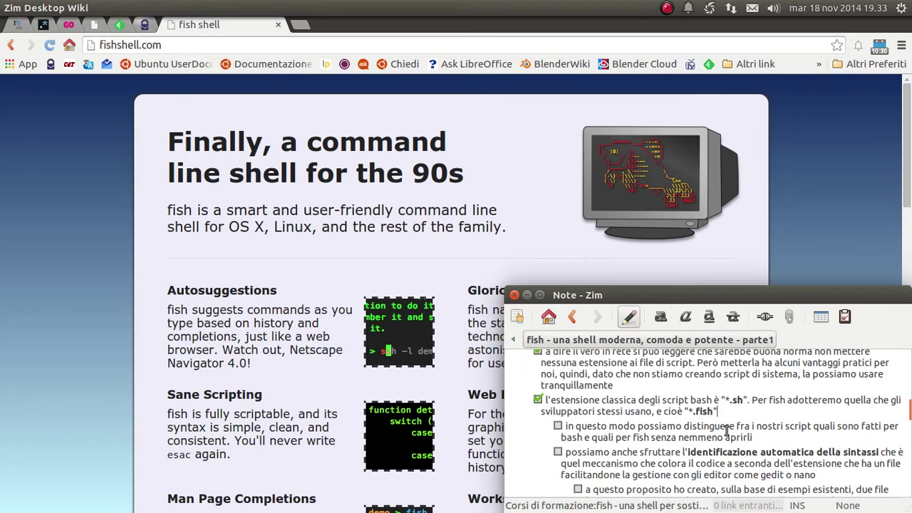
{"action": "scroll", "coordinate": [727, 431], "scroll_direction": "down", "scroll_amount": 1}
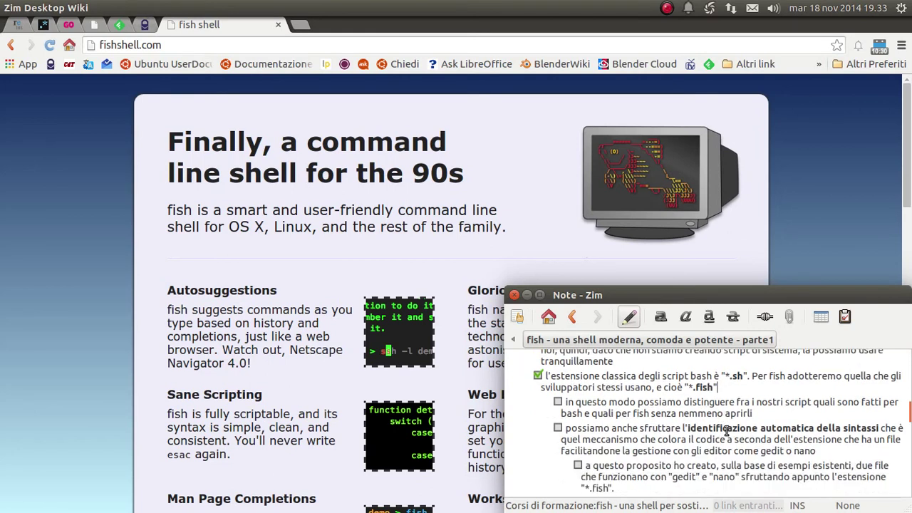
{"action": "left_click", "coordinate": [558, 403]}
{"action": "left_click_drag", "start_coordinate": [703, 402], "coordinate": [816, 404]}
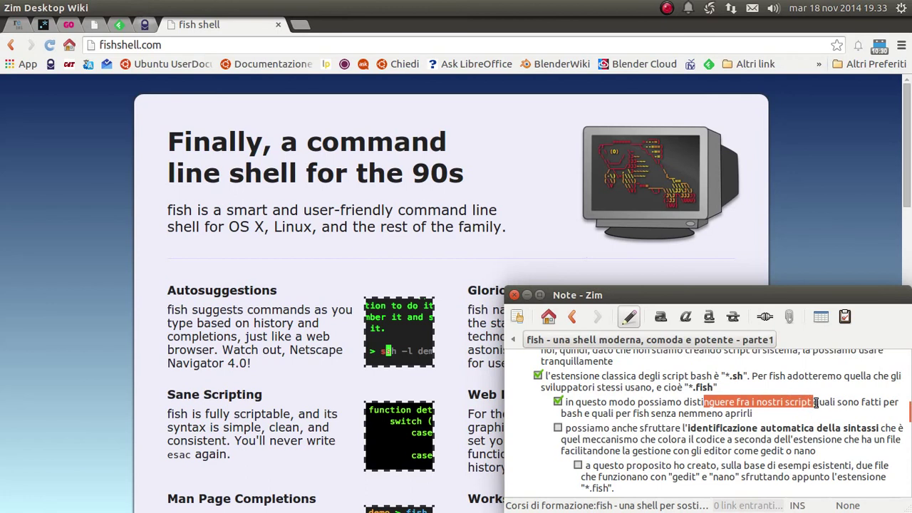
{"action": "left_click_drag", "start_coordinate": [788, 403], "coordinate": [849, 402]}
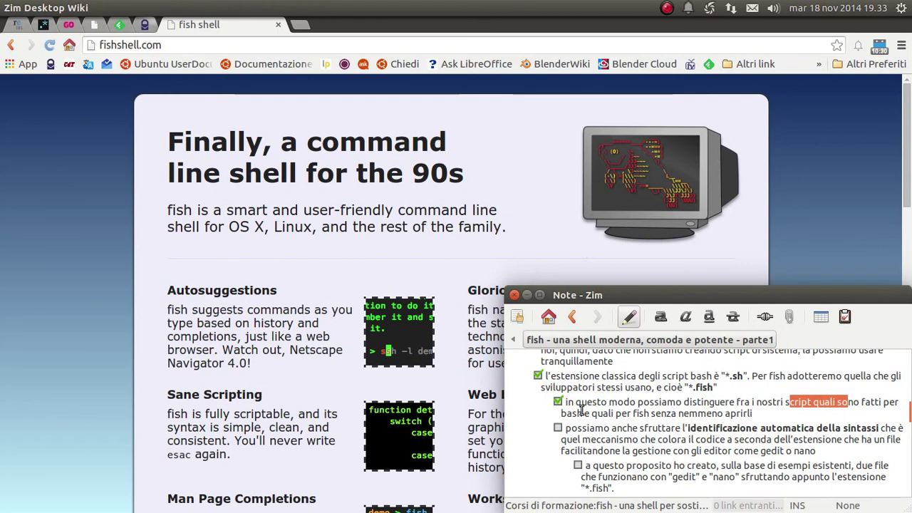
{"action": "left_click", "coordinate": [639, 413]}
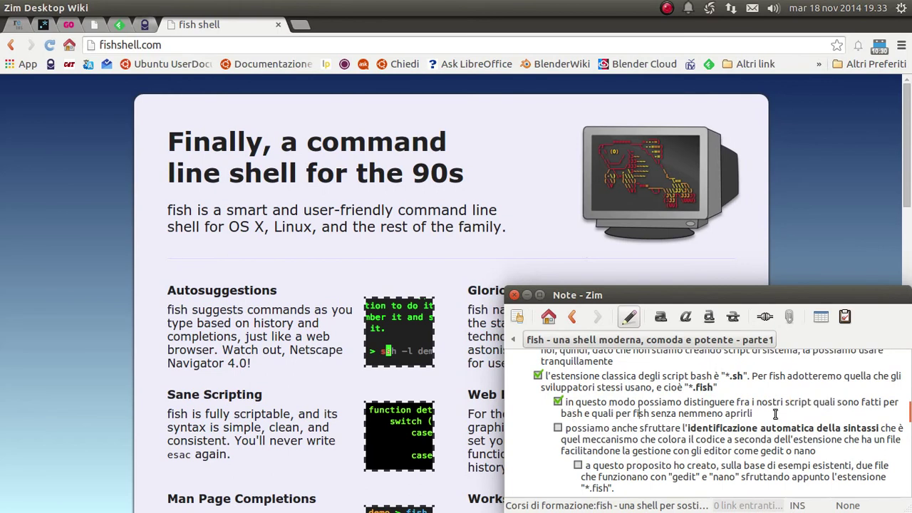
Tick the automatic syntax identification item and bold 'identificazione automatica della sintassi'.
{"action": "scroll", "coordinate": [587, 416], "scroll_direction": "down", "scroll_amount": 1}
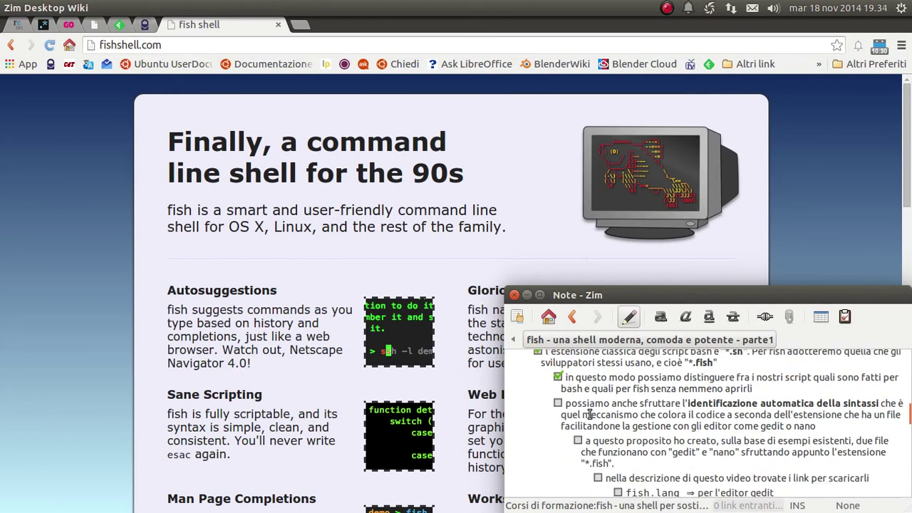
{"action": "left_click", "coordinate": [557, 403]}
{"action": "scroll", "coordinate": [713, 412], "scroll_direction": "down", "scroll_amount": 1}
{"action": "left_click_drag", "start_coordinate": [682, 379], "coordinate": [875, 379]}
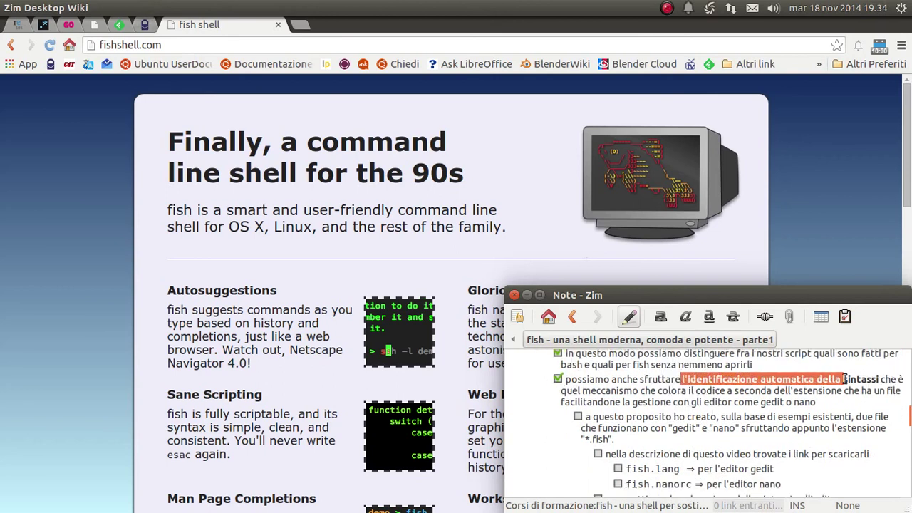
{"action": "key", "text": "ctrl+b"}
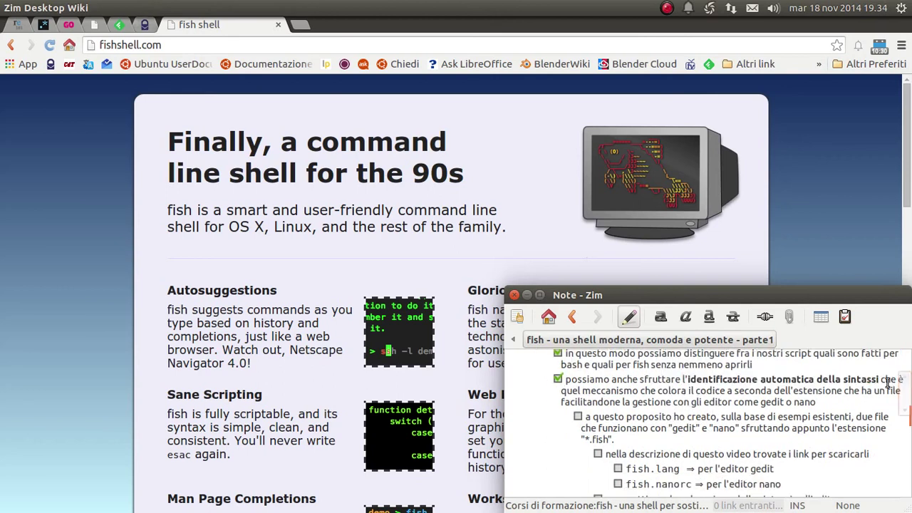
{"action": "left_click_drag", "start_coordinate": [591, 391], "coordinate": [711, 388]}
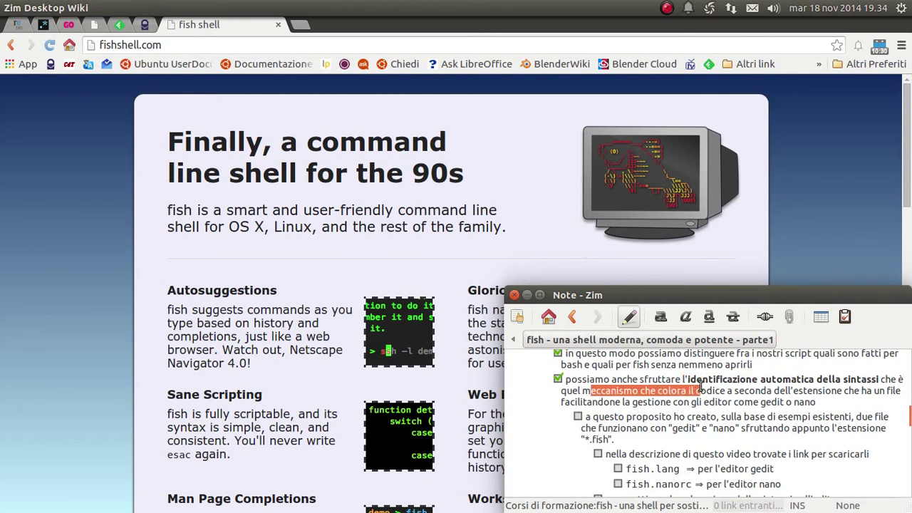
{"action": "left_click_drag", "start_coordinate": [711, 387], "coordinate": [724, 399]}
Open test.fish from the Studio_fish folder in Files and choose 'Mostra' to view it in gedit.
{"action": "key", "text": "Tab"}
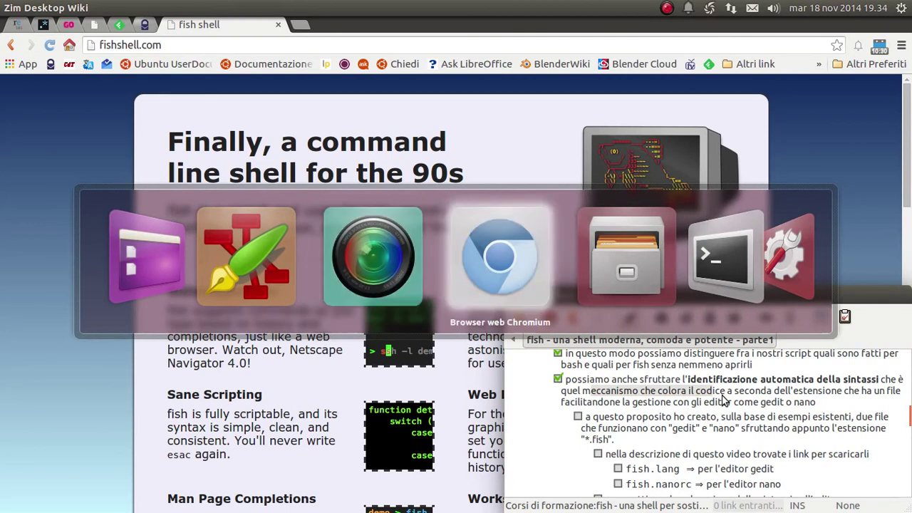
{"action": "key", "text": "Tab"}
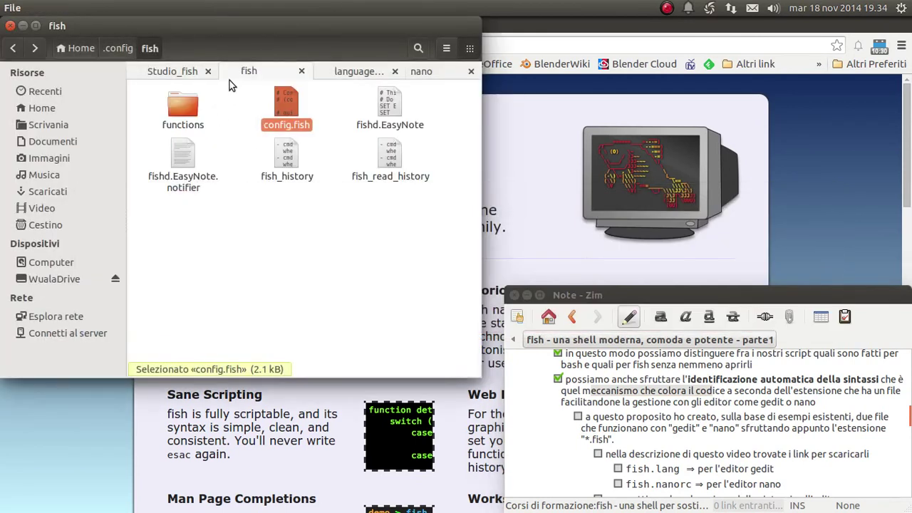
{"action": "left_click", "coordinate": [184, 74]}
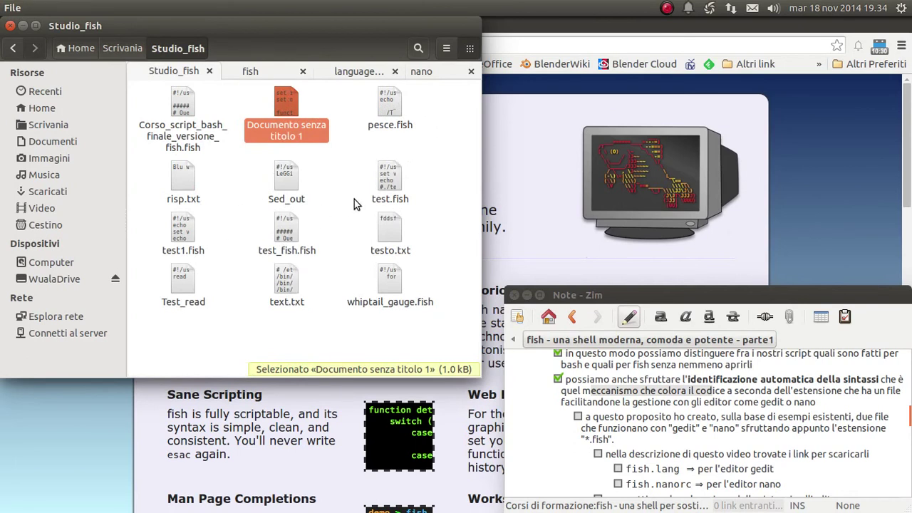
{"action": "double_click", "coordinate": [385, 177]}
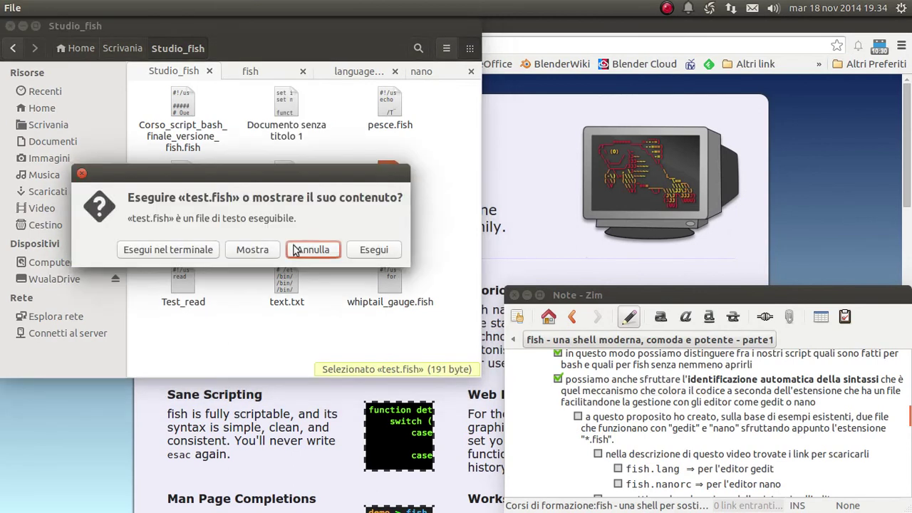
{"action": "left_click", "coordinate": [256, 248]}
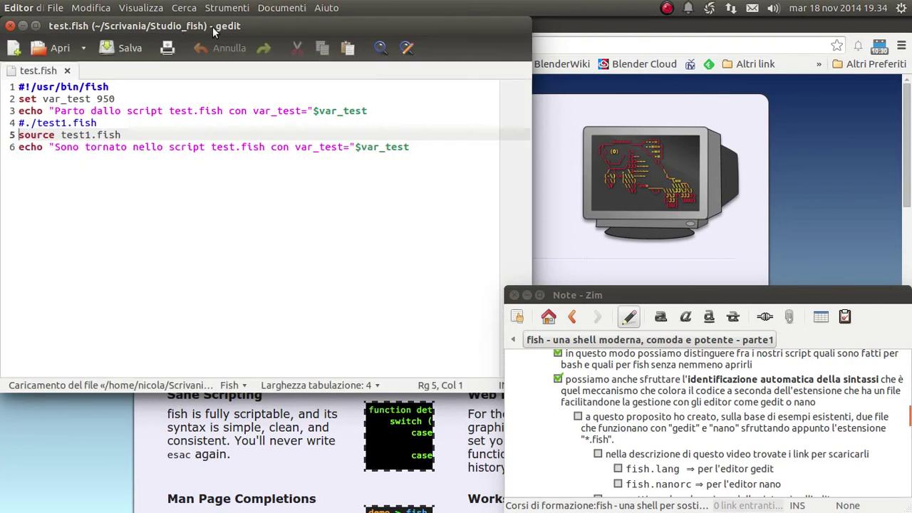
{"action": "left_click", "coordinate": [61, 87]}
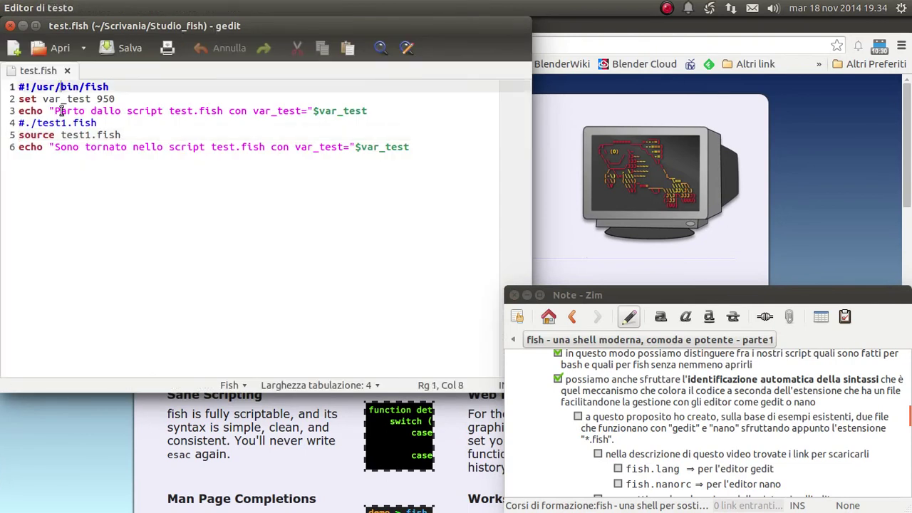
{"action": "left_click", "coordinate": [127, 148]}
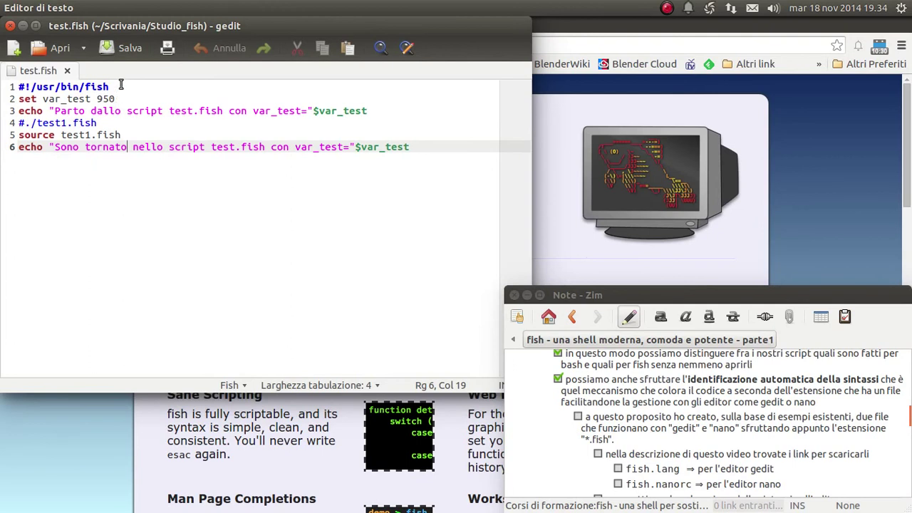
{"action": "left_click_drag", "start_coordinate": [114, 86], "coordinate": [66, 86]}
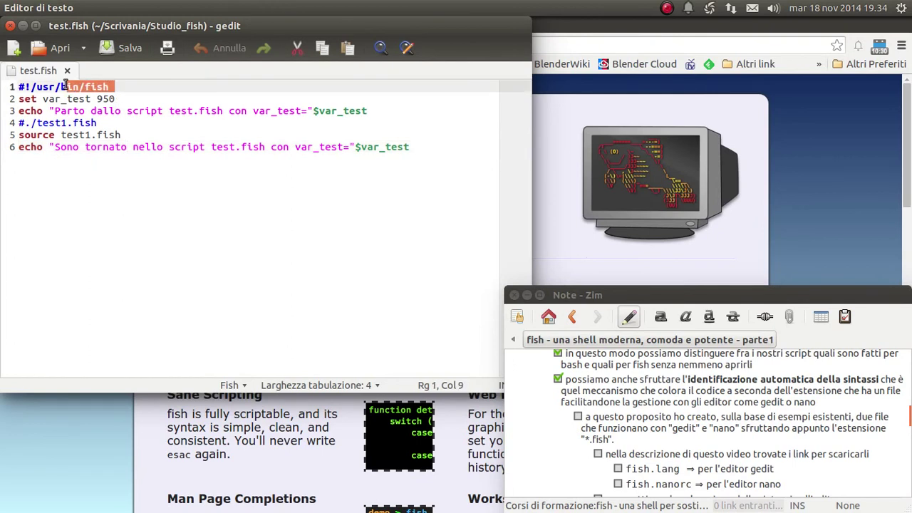
{"action": "left_click_drag", "start_coordinate": [66, 86], "coordinate": [9, 86]}
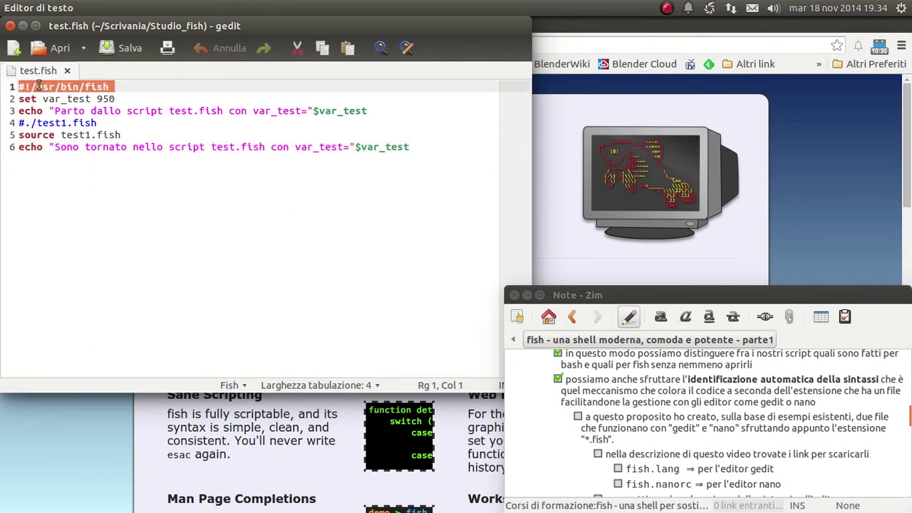
{"action": "left_click_drag", "start_coordinate": [121, 86], "coordinate": [44, 86]}
{"action": "left_click", "coordinate": [136, 155]}
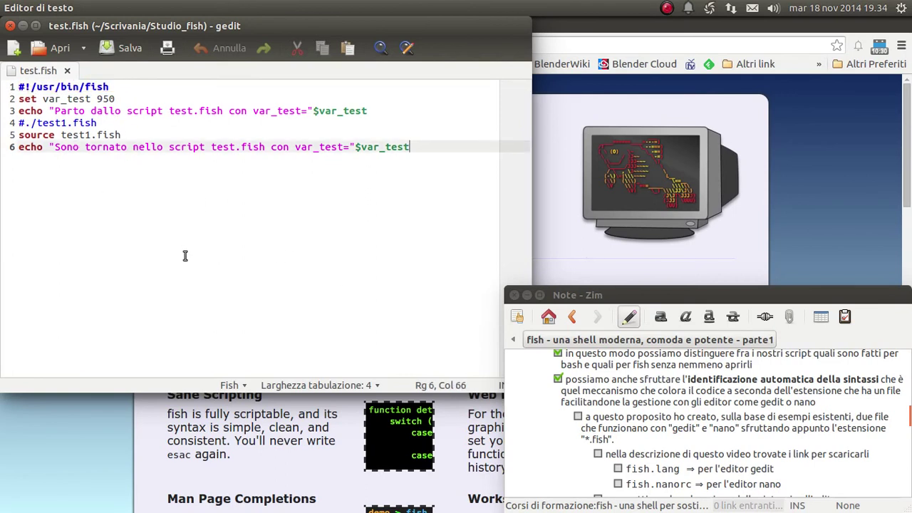
{"action": "left_click", "coordinate": [348, 111]}
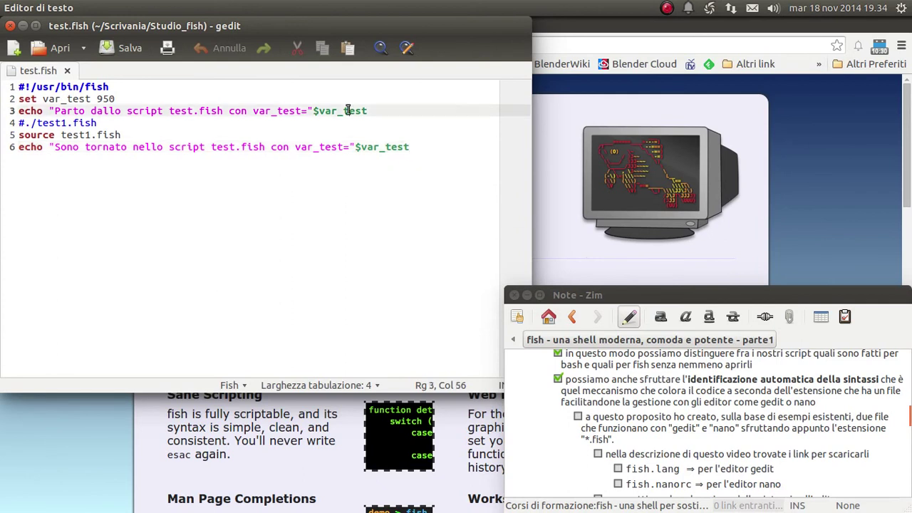
{"action": "left_click", "coordinate": [396, 147]}
{"action": "left_click", "coordinate": [111, 147]}
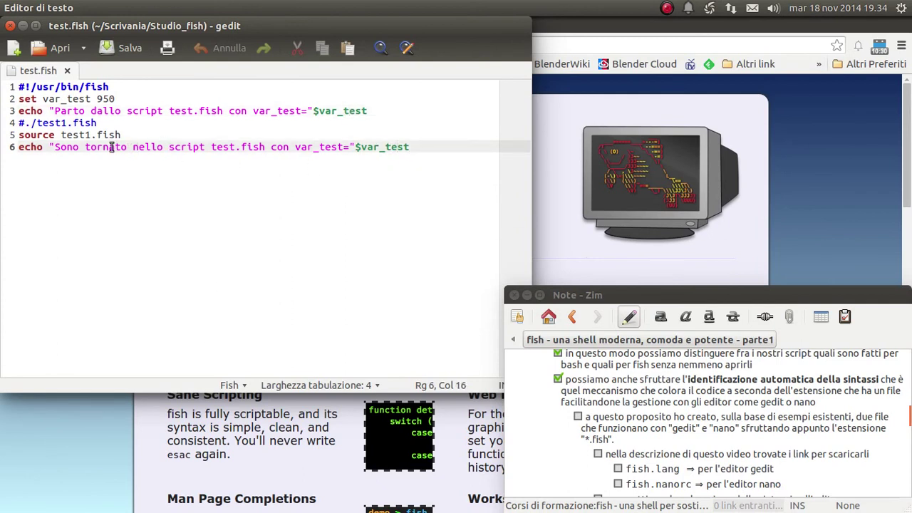
{"action": "left_click_drag", "start_coordinate": [112, 147], "coordinate": [267, 147]}
{"action": "key", "text": "End"}
{"action": "left_click_drag", "start_coordinate": [25, 147], "coordinate": [155, 217]}
{"action": "key", "text": "End"}
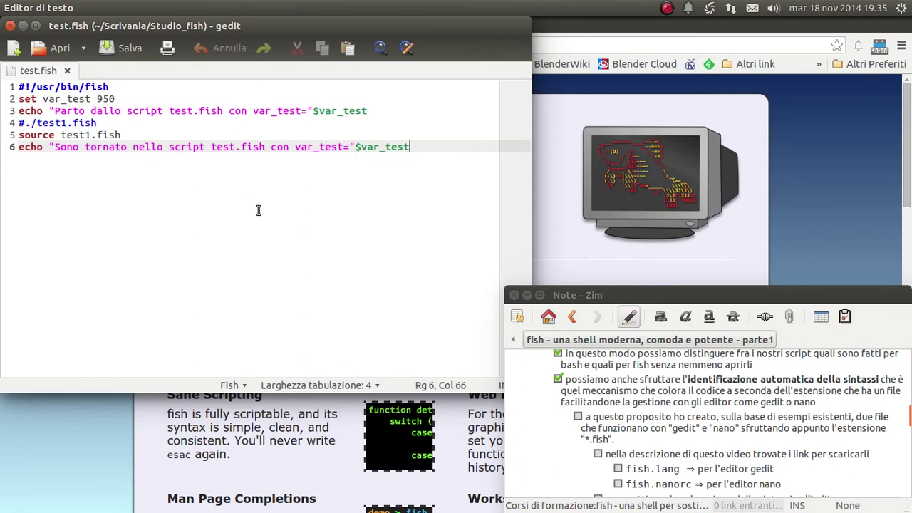
Apply Fish syntax highlighting to the gedit script from the language list.
{"action": "left_click", "coordinate": [241, 387]}
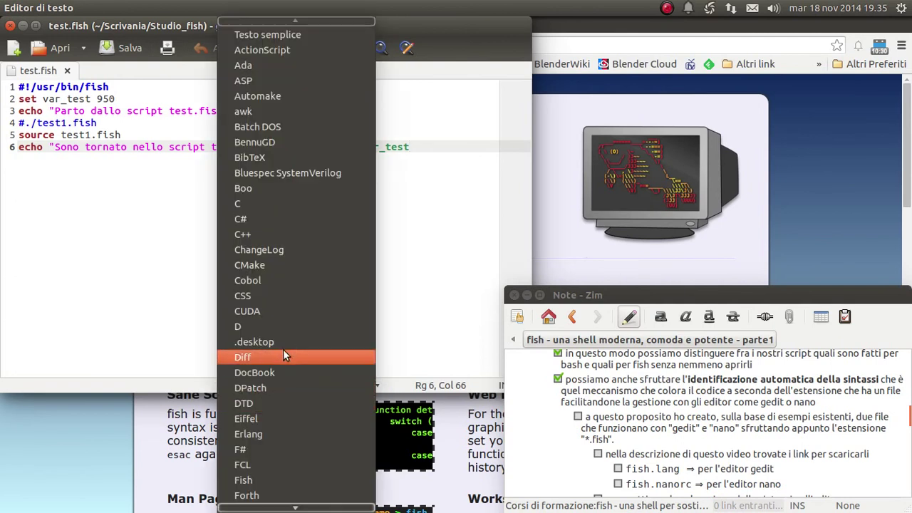
{"action": "scroll", "coordinate": [282, 363], "scroll_direction": "down", "scroll_amount": 2}
{"action": "scroll", "coordinate": [282, 363], "scroll_direction": "down", "scroll_amount": 1}
{"action": "scroll", "coordinate": [288, 240], "scroll_direction": "up", "scroll_amount": 2}
{"action": "scroll", "coordinate": [287, 238], "scroll_direction": "up", "scroll_amount": 1}
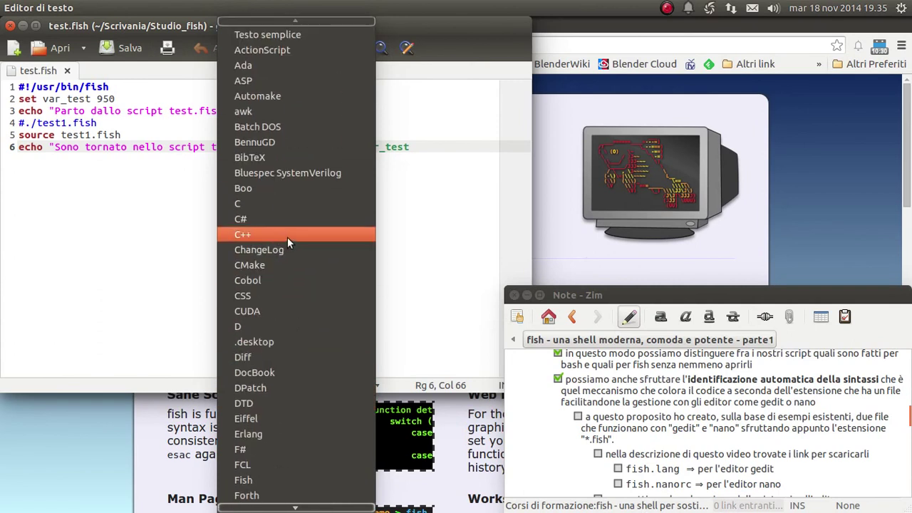
{"action": "scroll", "coordinate": [308, 114], "scroll_direction": "down", "scroll_amount": 3}
{"action": "scroll", "coordinate": [307, 132], "scroll_direction": "down", "scroll_amount": 2}
{"action": "scroll", "coordinate": [303, 148], "scroll_direction": "down", "scroll_amount": 2}
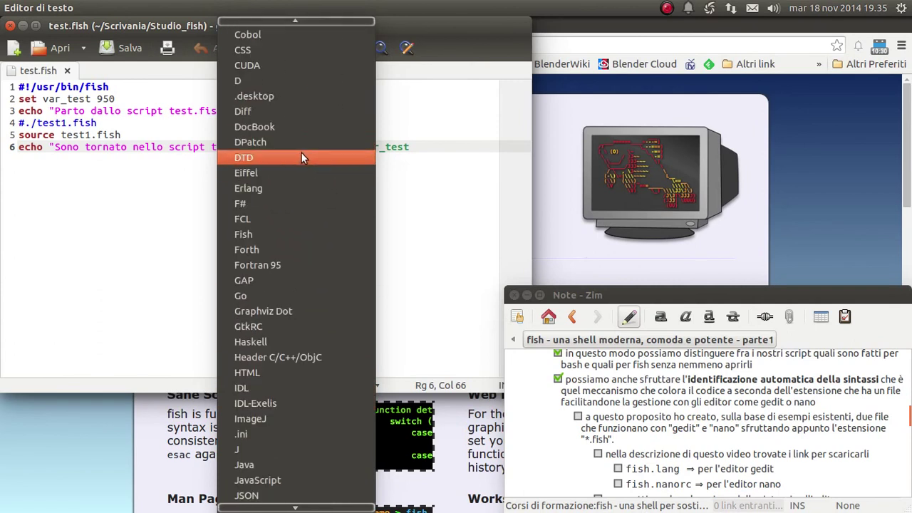
{"action": "scroll", "coordinate": [289, 169], "scroll_direction": "down", "scroll_amount": 2}
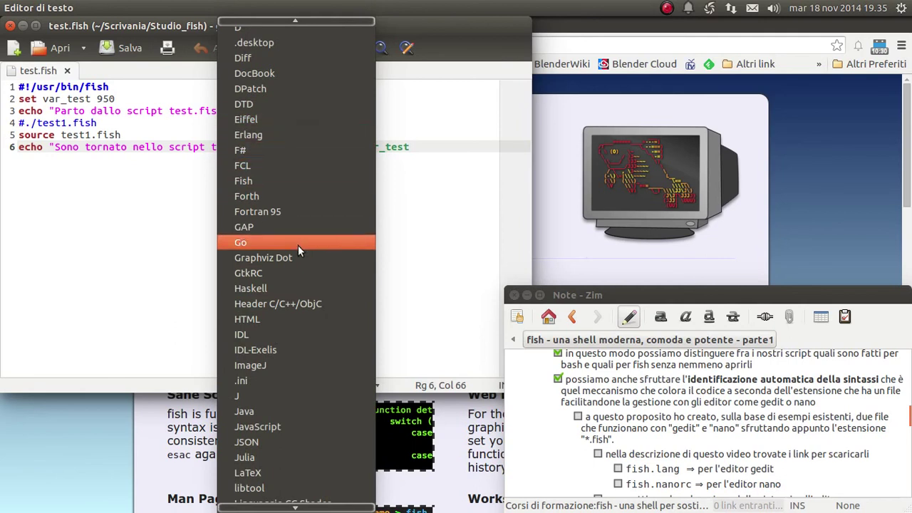
{"action": "scroll", "coordinate": [297, 245], "scroll_direction": "up", "scroll_amount": 1}
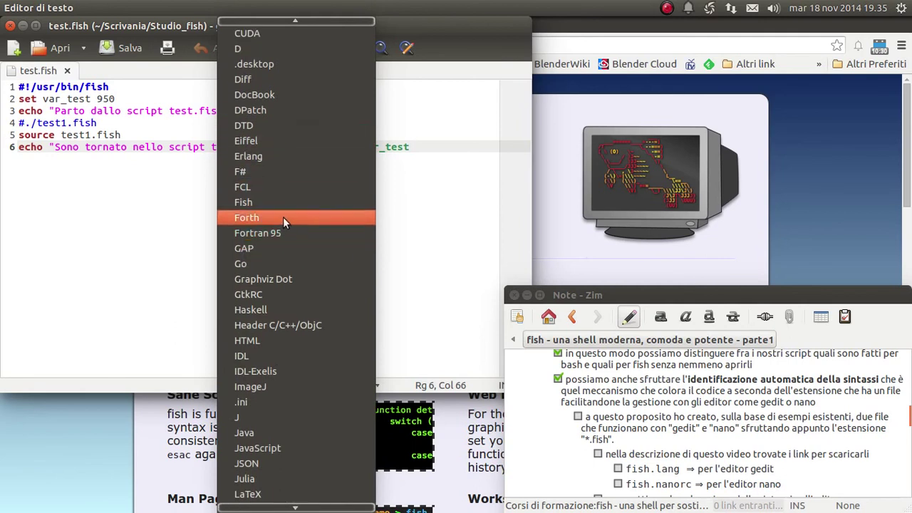
{"action": "left_click", "coordinate": [243, 203]}
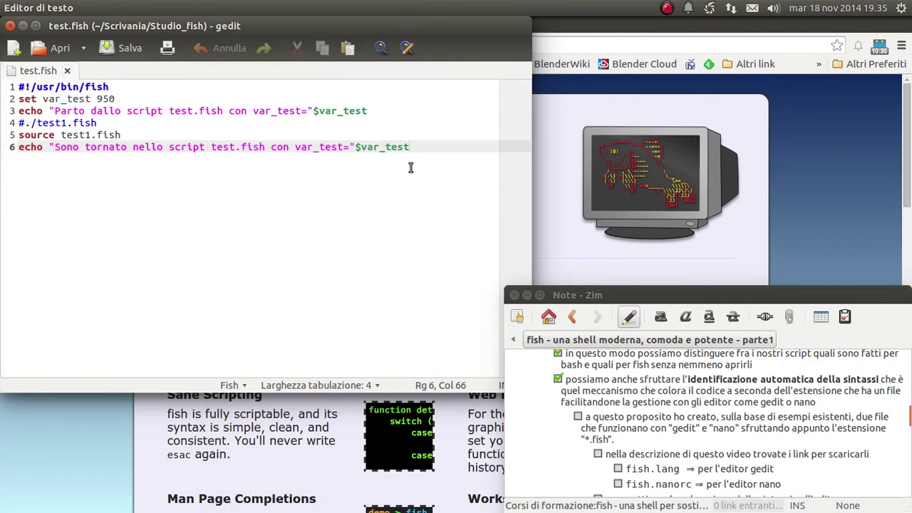
Compare the script shown as Plain Text, then restore Fish highlighting.
{"action": "left_click", "coordinate": [263, 121]}
{"action": "left_click", "coordinate": [260, 112]}
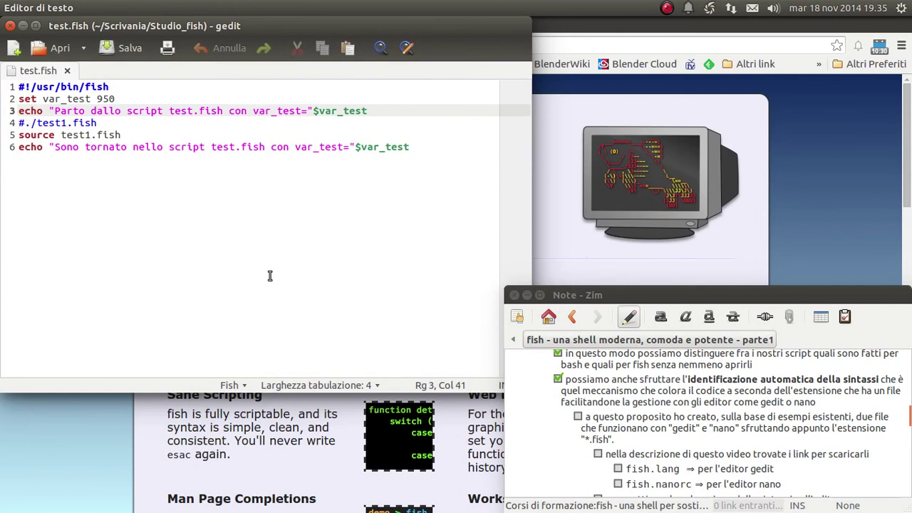
{"action": "left_click", "coordinate": [242, 385]}
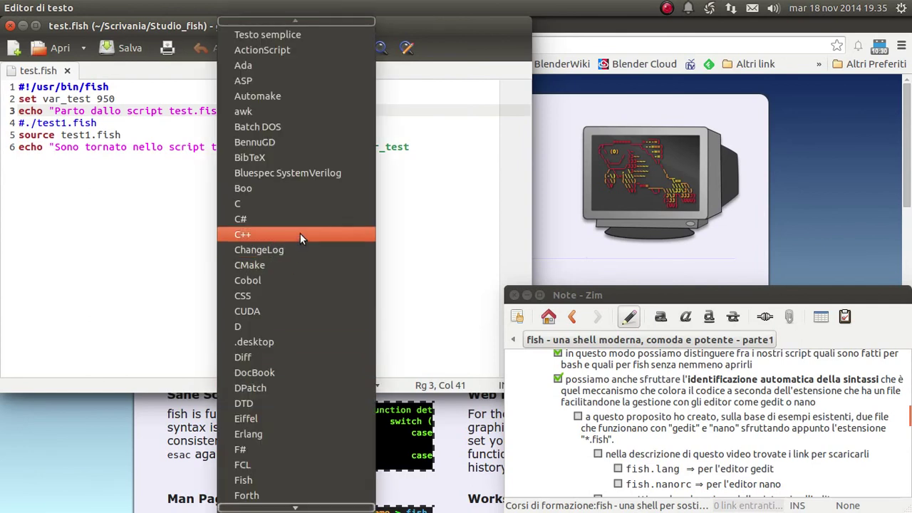
{"action": "left_click", "coordinate": [274, 33]}
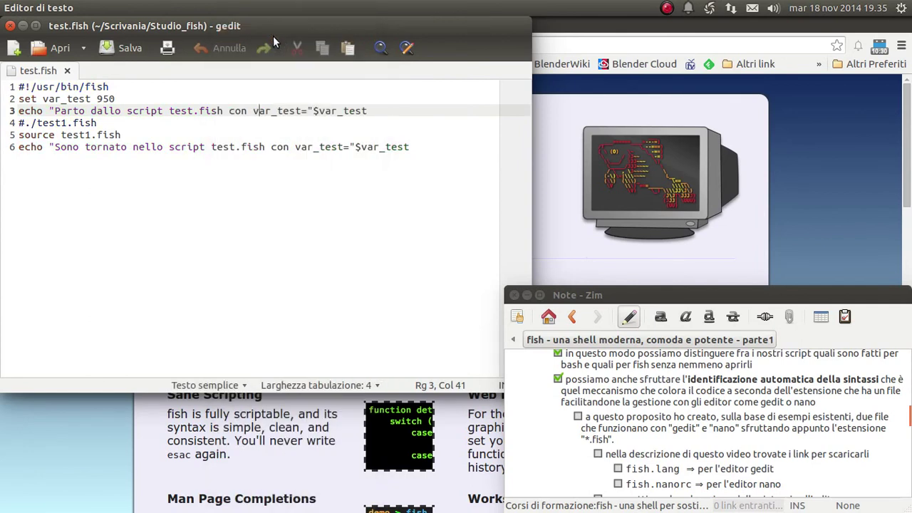
{"action": "left_click_drag", "start_coordinate": [364, 158], "coordinate": [17, 80]}
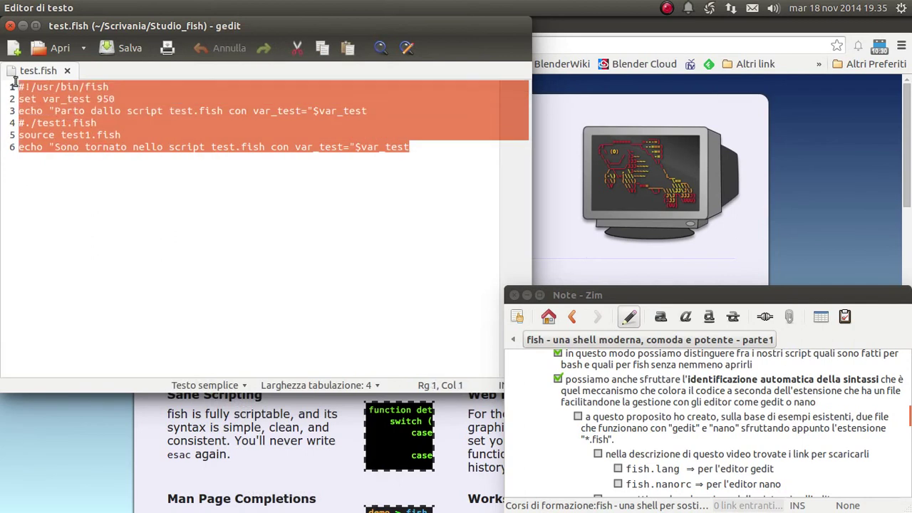
{"action": "left_click", "coordinate": [161, 186]}
{"action": "left_click", "coordinate": [169, 135]}
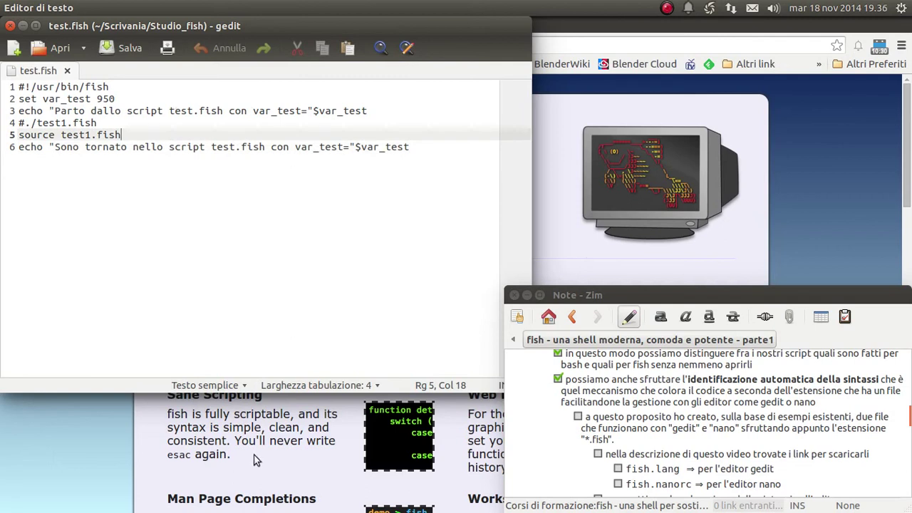
{"action": "left_click", "coordinate": [234, 385]}
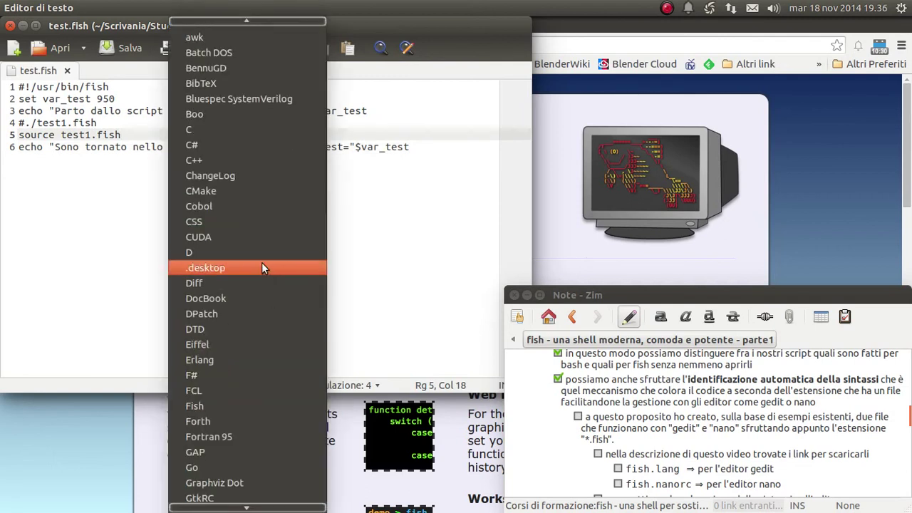
{"action": "left_click", "coordinate": [211, 404]}
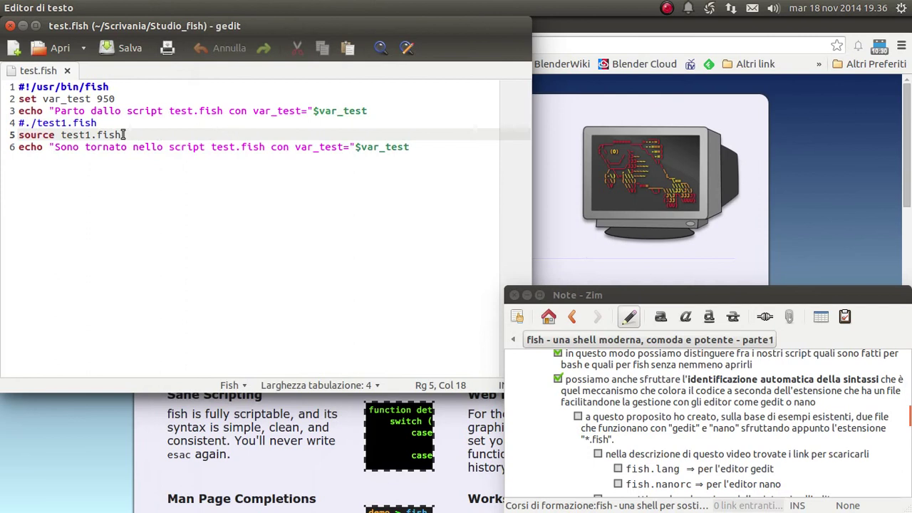
{"action": "left_click", "coordinate": [20, 98]}
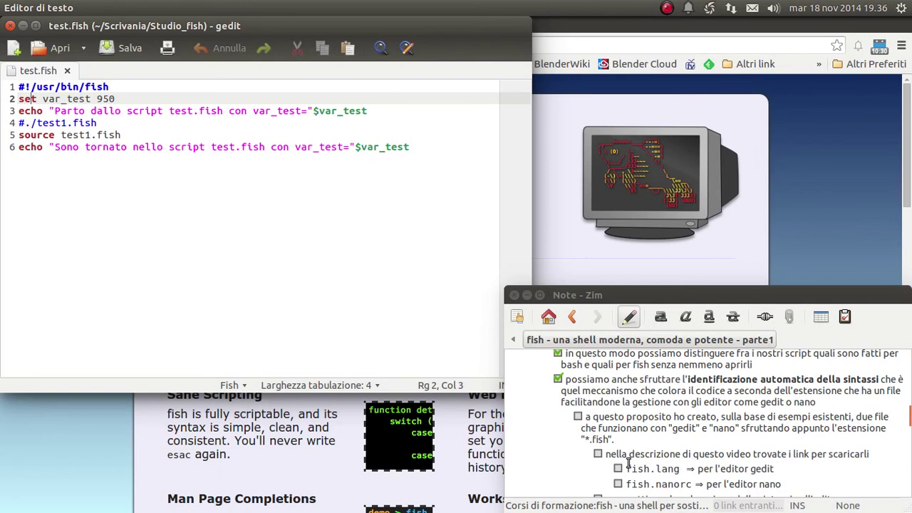
{"action": "scroll", "coordinate": [633, 443], "scroll_direction": "down", "scroll_amount": 1}
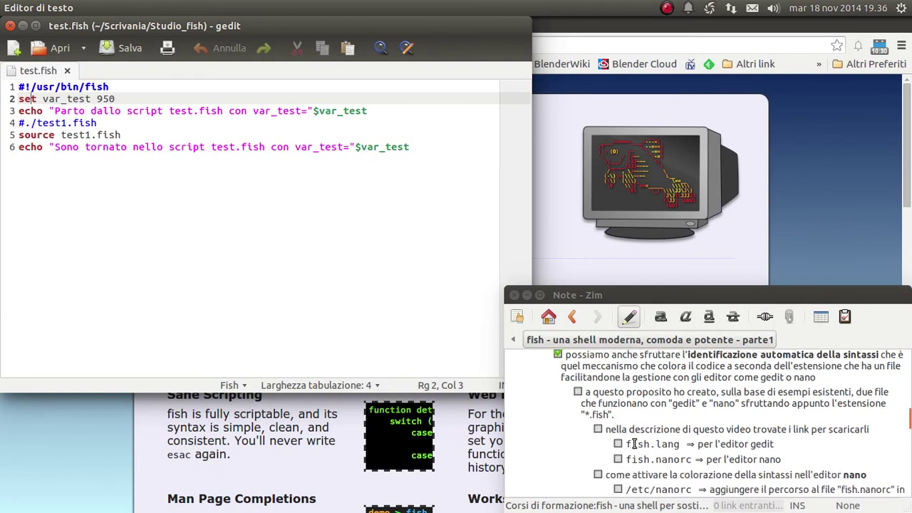
{"action": "scroll", "coordinate": [634, 444], "scroll_direction": "up", "scroll_amount": 1}
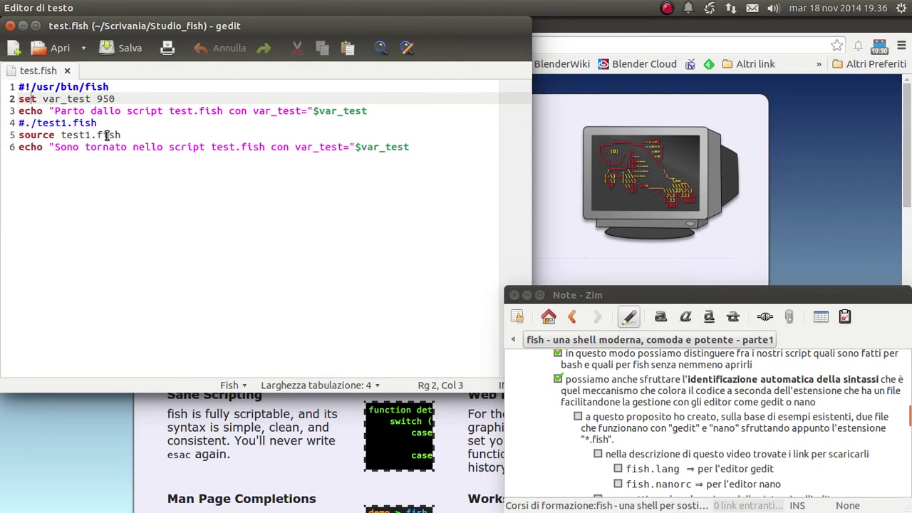
In Zim, tick the item about the gedit and nano files created for .fish.
{"action": "left_click", "coordinate": [577, 417]}
{"action": "left_click", "coordinate": [577, 418]}
{"action": "scroll", "coordinate": [683, 399], "scroll_direction": "down", "scroll_amount": 1}
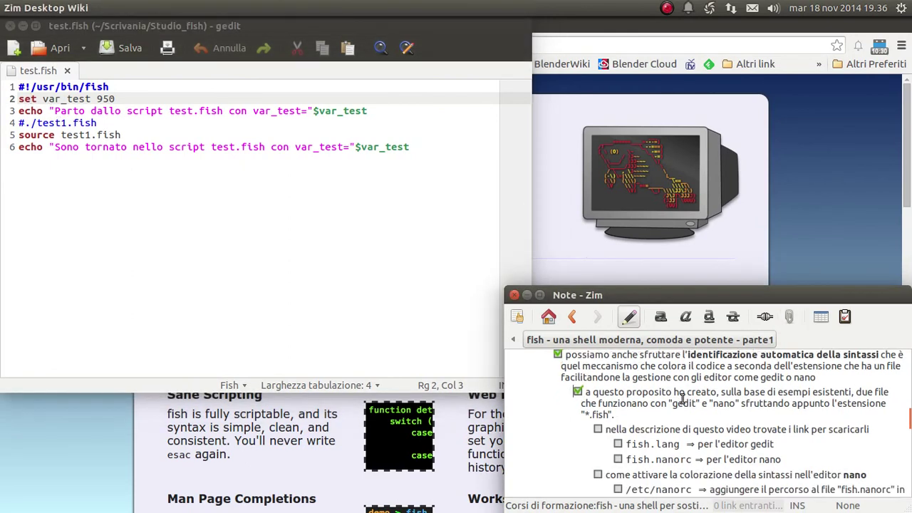
{"action": "scroll", "coordinate": [682, 399], "scroll_direction": "down", "scroll_amount": 1}
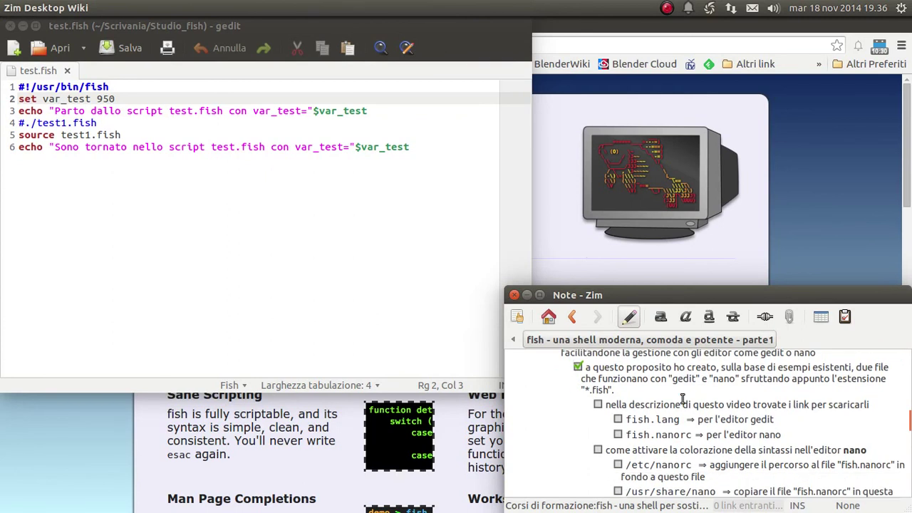
{"action": "scroll", "coordinate": [683, 400], "scroll_direction": "up", "scroll_amount": 1}
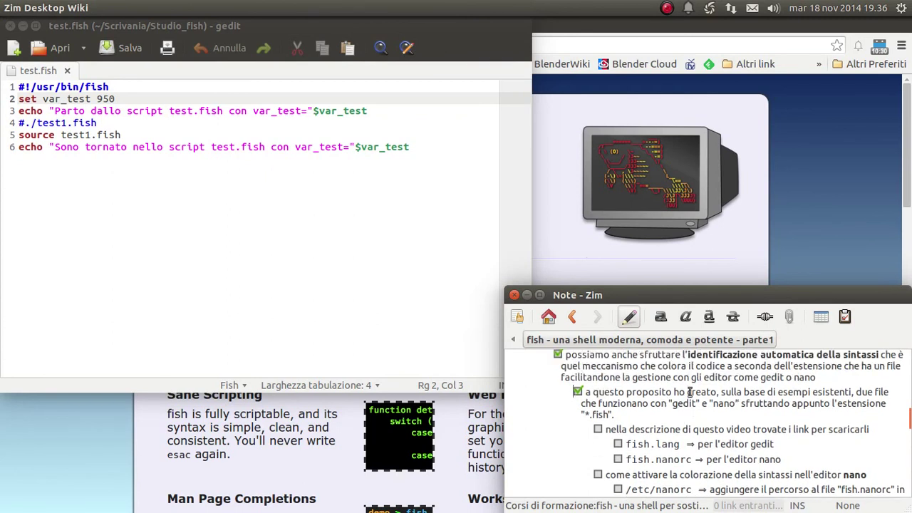
Highlight the note's phrases about existing examples and the gedit and nano lines.
{"action": "left_click_drag", "start_coordinate": [717, 392], "coordinate": [857, 392]}
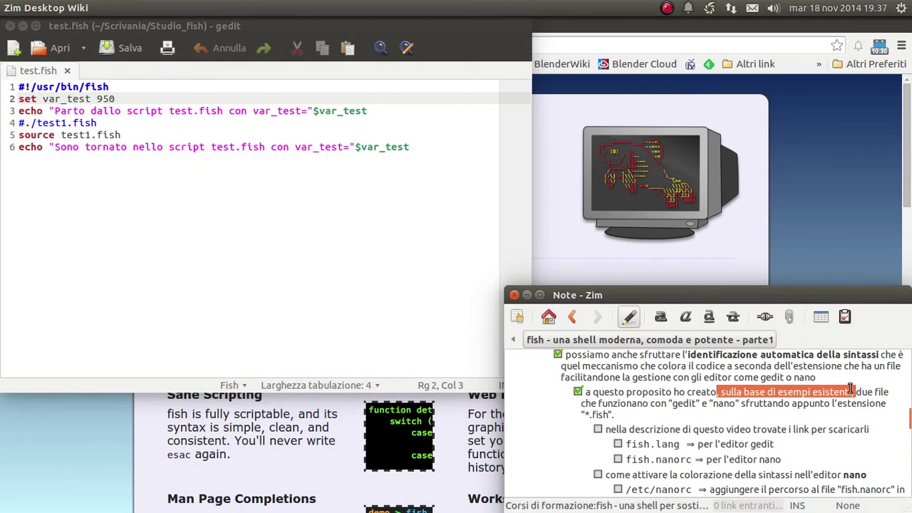
{"action": "left_click_drag", "start_coordinate": [859, 394], "coordinate": [713, 403]}
{"action": "left_click", "coordinate": [682, 404]}
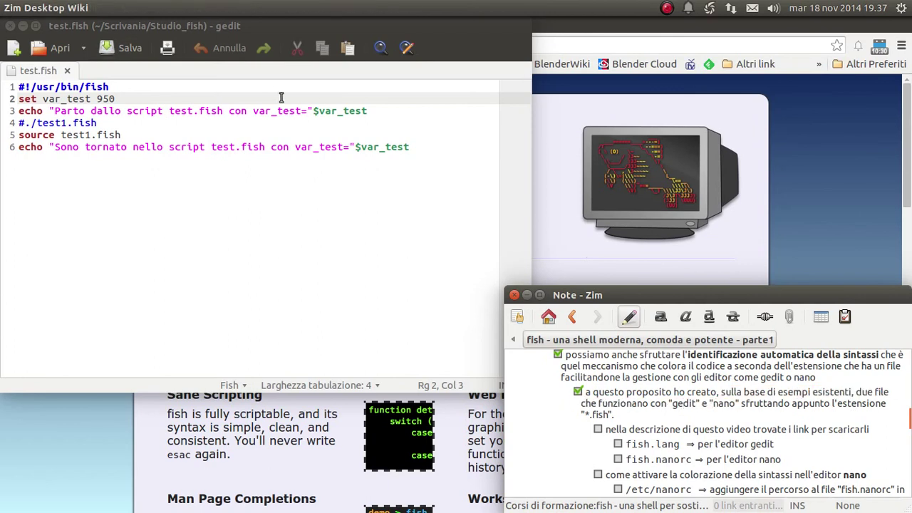
{"action": "double_click", "coordinate": [721, 403]}
{"action": "left_click_drag", "start_coordinate": [741, 402], "coordinate": [590, 414]}
{"action": "left_click", "coordinate": [590, 414]}
{"action": "scroll", "coordinate": [712, 457], "scroll_direction": "down", "scroll_amount": 1}
{"action": "scroll", "coordinate": [712, 457], "scroll_direction": "up", "scroll_amount": 2}
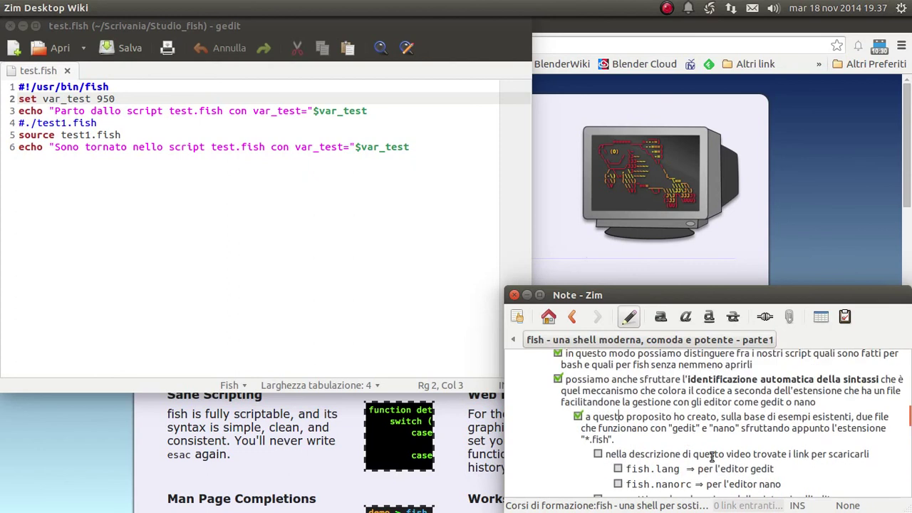
{"action": "scroll", "coordinate": [712, 457], "scroll_direction": "down", "scroll_amount": 2}
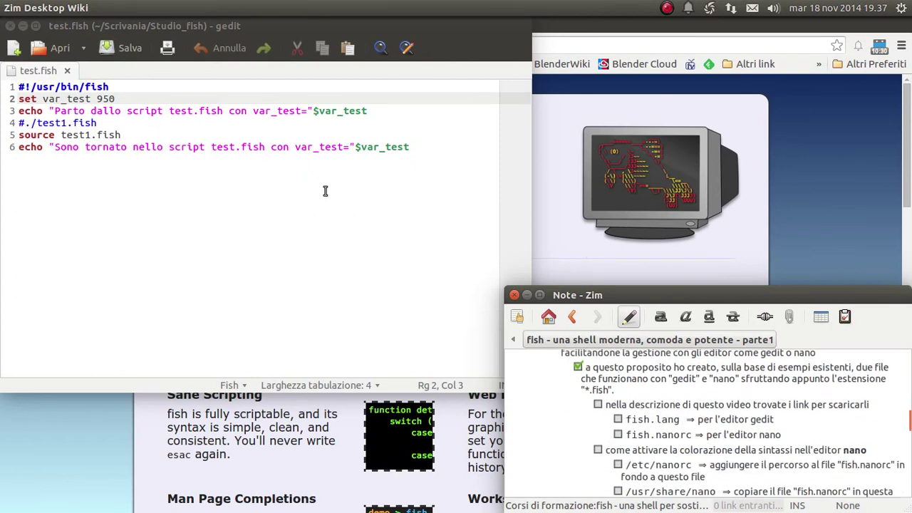
Bring the test.fish script forward in gedit, selecting and deselecting its text.
{"action": "left_click_drag", "start_coordinate": [447, 148], "coordinate": [2, 86]}
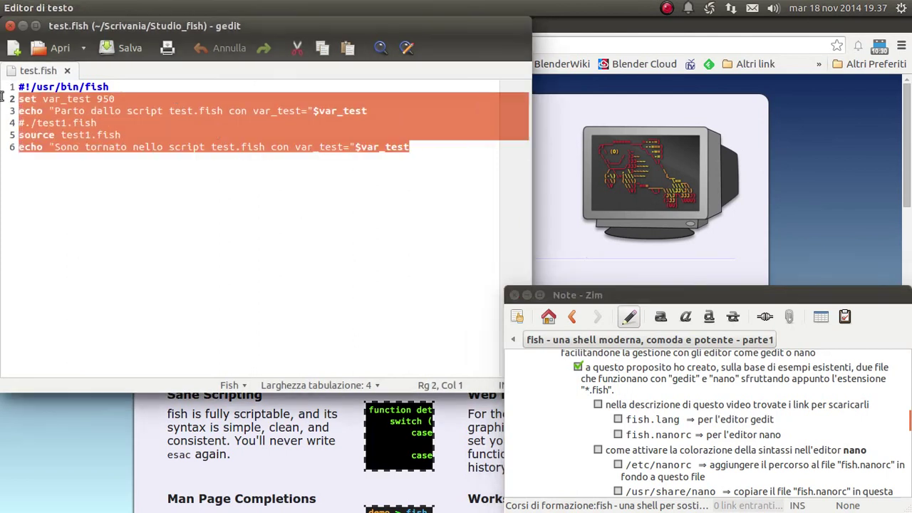
{"action": "left_click", "coordinate": [171, 185]}
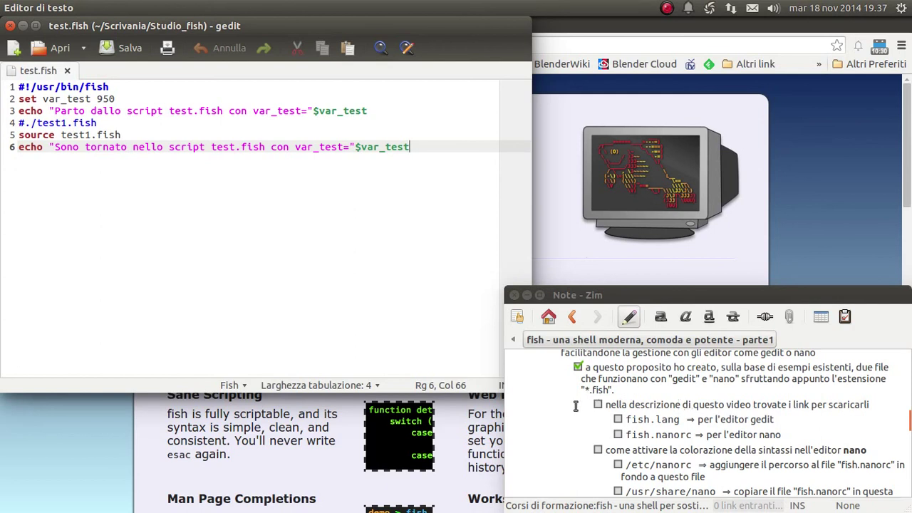
{"action": "scroll", "coordinate": [575, 405], "scroll_direction": "down", "scroll_amount": 1}
{"action": "scroll", "coordinate": [576, 405], "scroll_direction": "up", "scroll_amount": 1}
Tick the Zim item about the download links and highlight its sentence.
{"action": "left_click", "coordinate": [597, 405]}
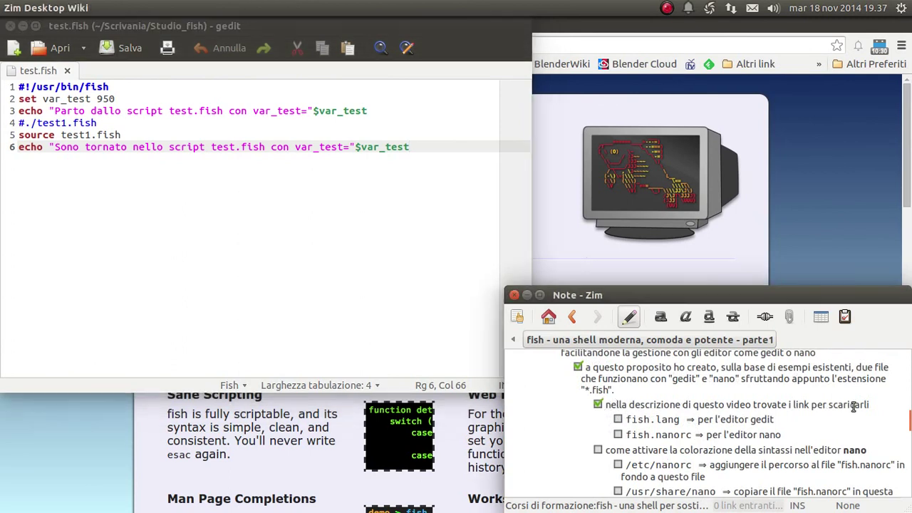
{"action": "left_click_drag", "start_coordinate": [870, 404], "coordinate": [656, 404]}
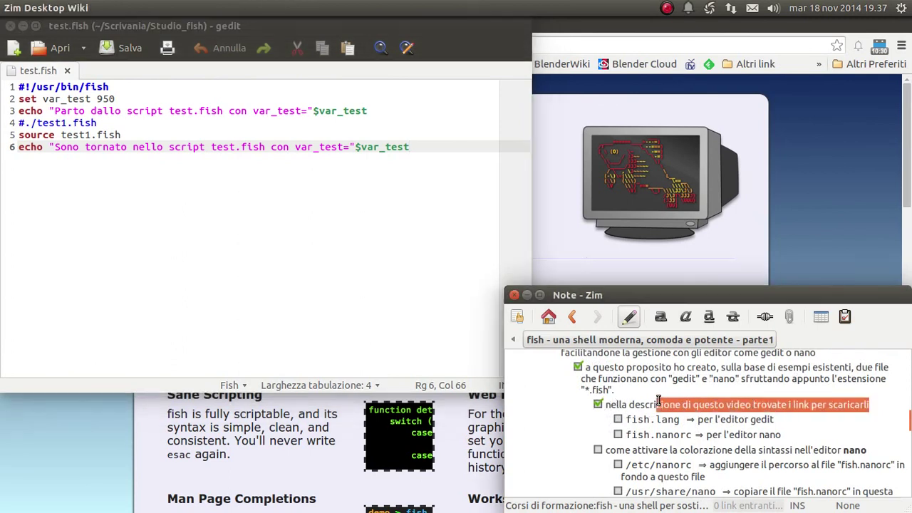
{"action": "left_click", "coordinate": [802, 404]}
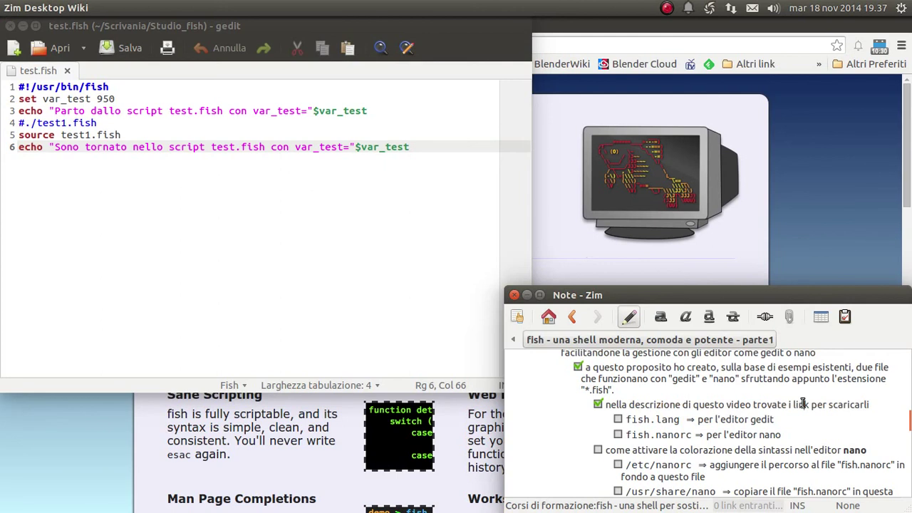
{"action": "scroll", "coordinate": [803, 404], "scroll_direction": "down", "scroll_amount": 1}
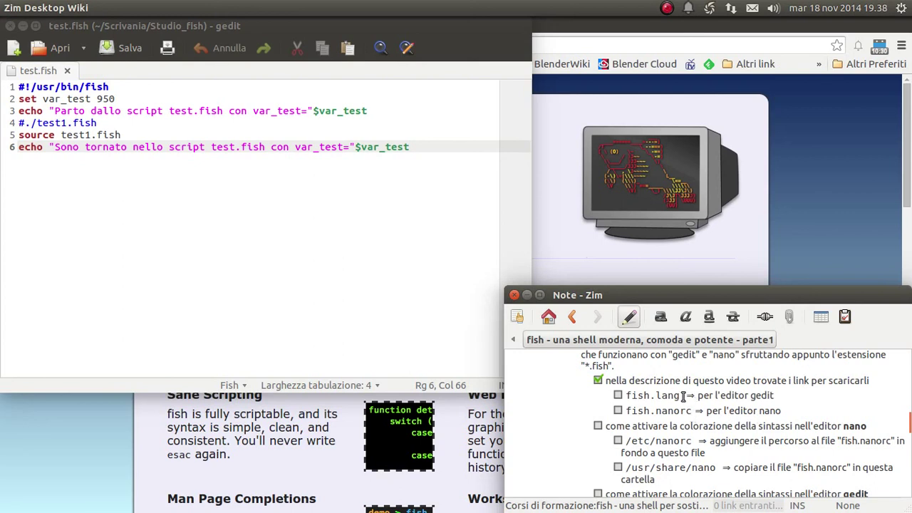
Highlight the fish.lang, gedit and fish.nanorc entries in the outline.
{"action": "left_click_drag", "start_coordinate": [683, 396], "coordinate": [626, 396]}
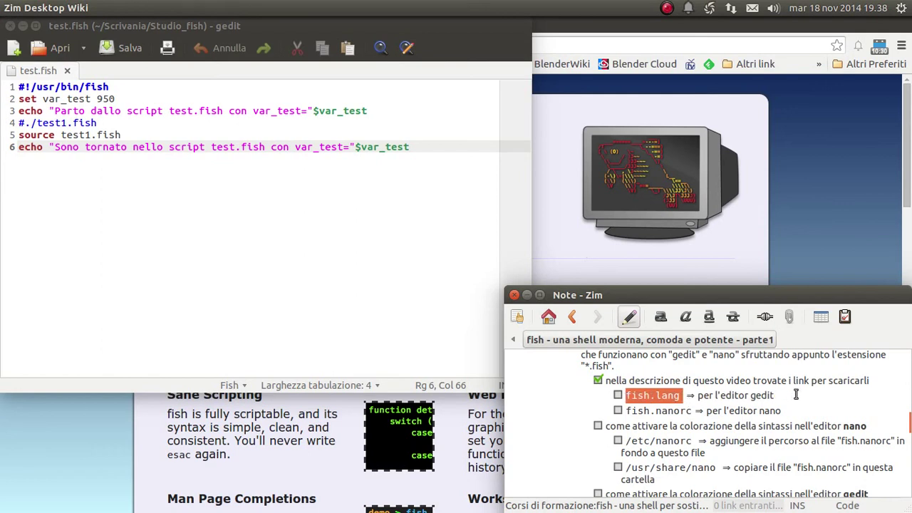
{"action": "left_click_drag", "start_coordinate": [793, 396], "coordinate": [791, 411]}
{"action": "left_click", "coordinate": [753, 396]}
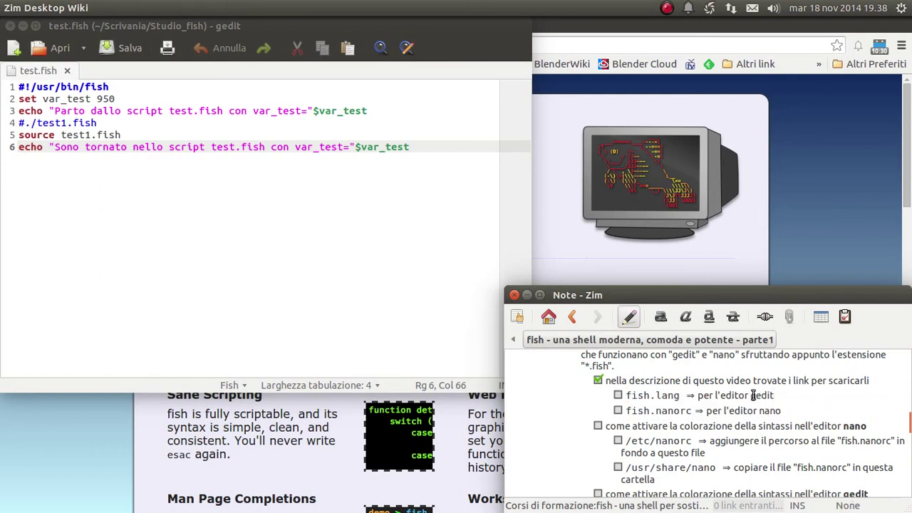
{"action": "double_click", "coordinate": [760, 395]}
{"action": "left_click", "coordinate": [695, 412]}
{"action": "left_click_drag", "start_coordinate": [695, 411], "coordinate": [626, 411]}
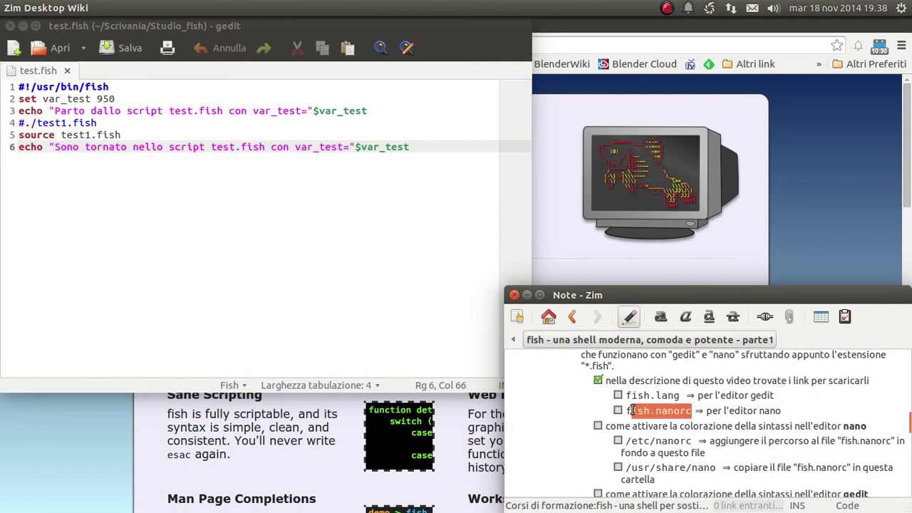
{"action": "left_click", "coordinate": [774, 411]}
{"action": "scroll", "coordinate": [772, 410], "scroll_direction": "down", "scroll_amount": 1}
{"action": "scroll", "coordinate": [772, 411], "scroll_direction": "up", "scroll_amount": 1}
Tick the fish.lang and fish.nanorc items.
{"action": "left_click", "coordinate": [618, 395]}
{"action": "left_click", "coordinate": [618, 410]}
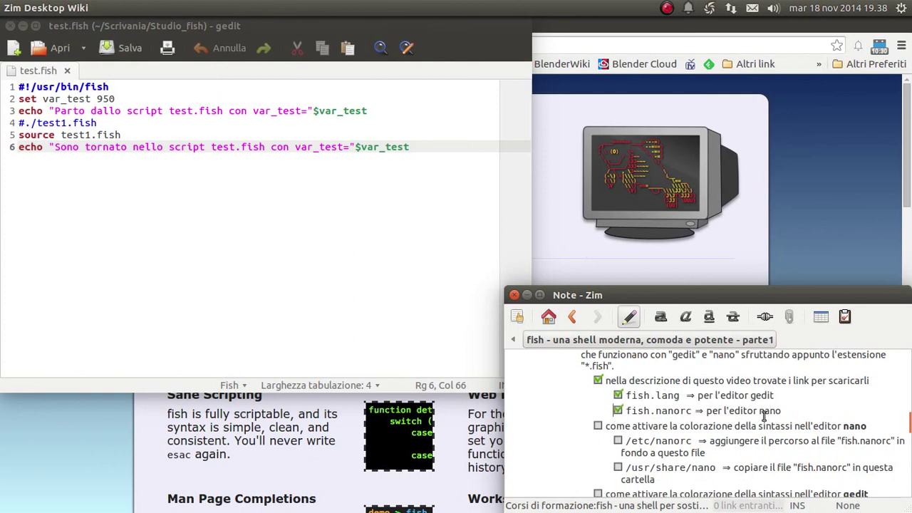
{"action": "scroll", "coordinate": [764, 416], "scroll_direction": "down", "scroll_amount": 1}
{"action": "scroll", "coordinate": [747, 410], "scroll_direction": "up", "scroll_amount": 1}
Close gedit and tick the nano syntax-colouring step in Zim.
{"action": "left_click", "coordinate": [10, 29]}
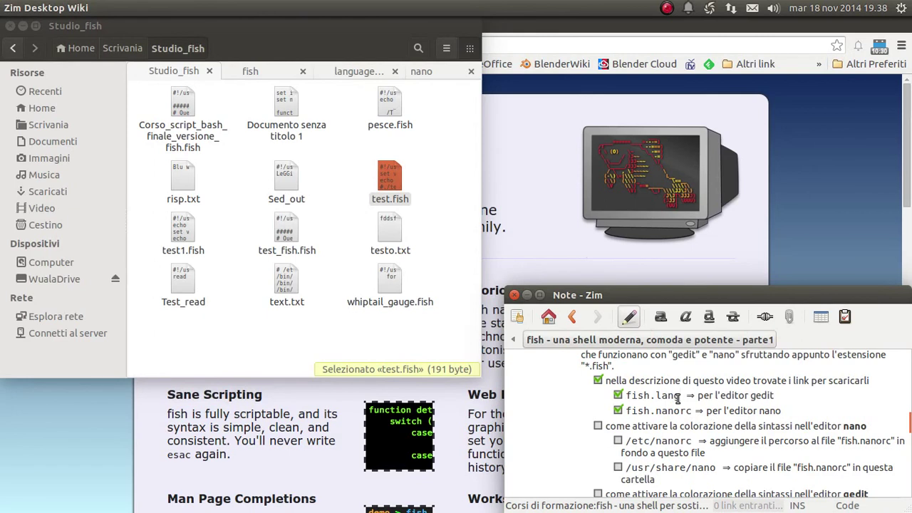
{"action": "scroll", "coordinate": [678, 399], "scroll_direction": "down", "scroll_amount": 1}
{"action": "left_click", "coordinate": [597, 401]}
{"action": "scroll", "coordinate": [761, 405], "scroll_direction": "down", "scroll_amount": 1}
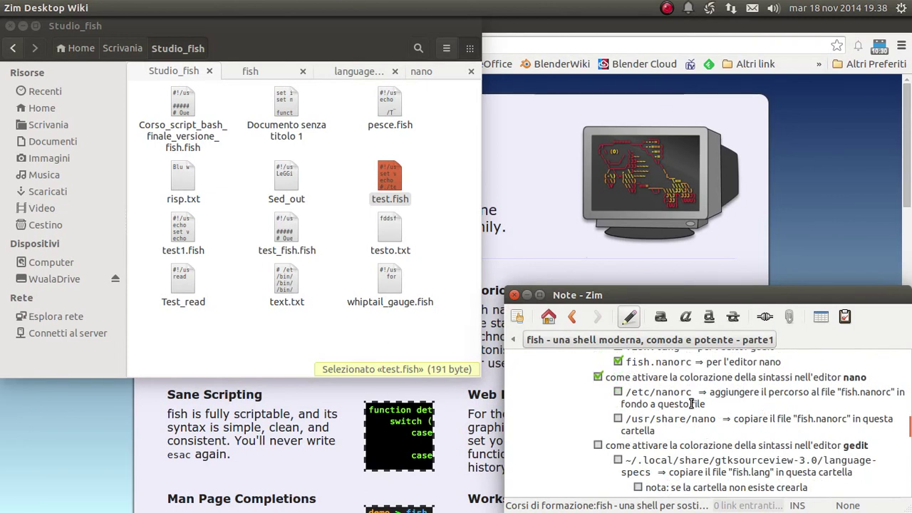
Highlight the /etc/nanorc, fish.nanorc and /usr/share/nano references, then show the nano folder.
{"action": "left_click_drag", "start_coordinate": [695, 392], "coordinate": [627, 391]}
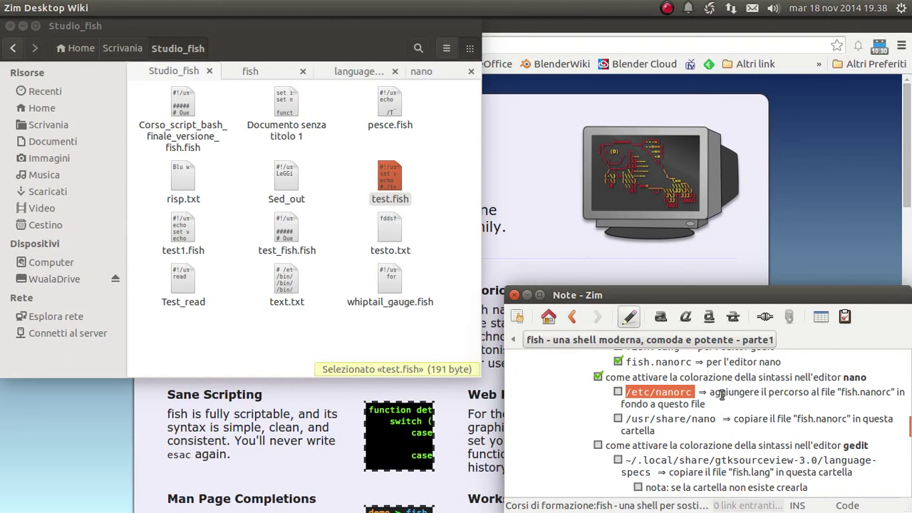
{"action": "left_click", "coordinate": [721, 392]}
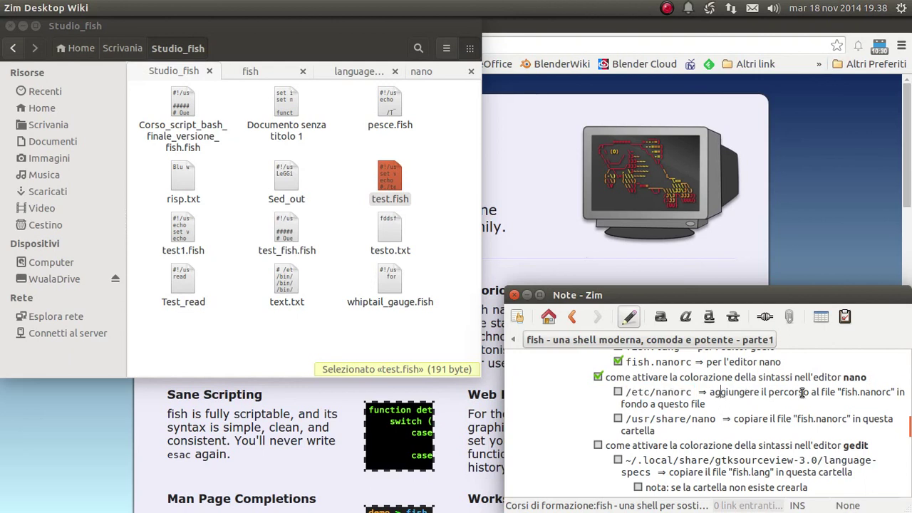
{"action": "left_click_drag", "start_coordinate": [842, 392], "coordinate": [882, 390]}
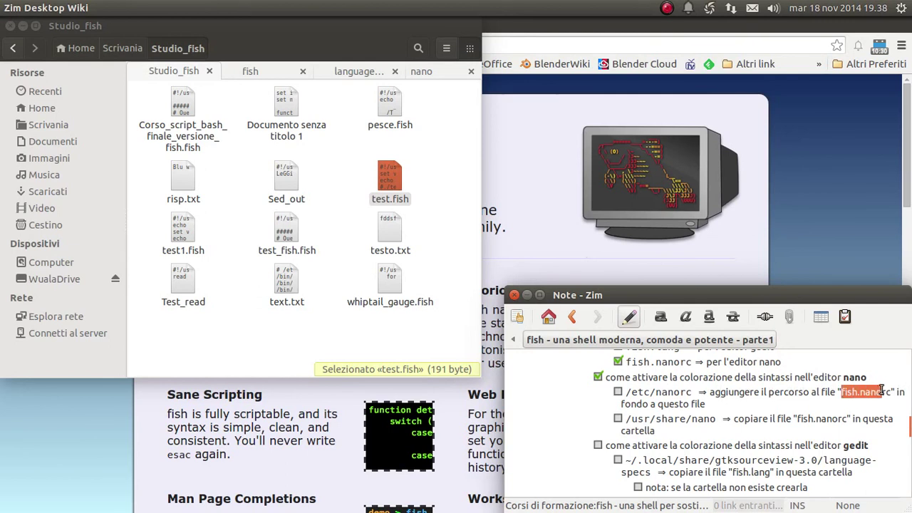
{"action": "left_click", "coordinate": [745, 405]}
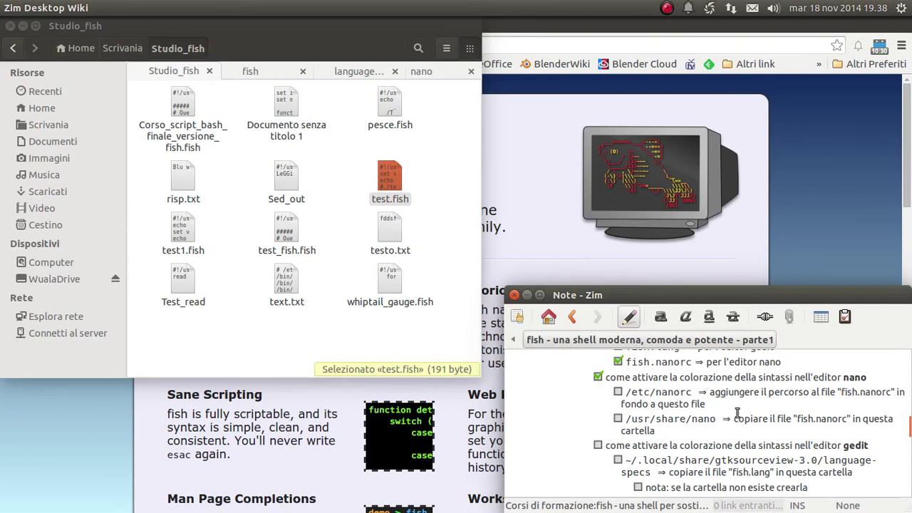
{"action": "left_click_drag", "start_coordinate": [837, 392], "coordinate": [894, 392]}
{"action": "left_click_drag", "start_coordinate": [718, 419], "coordinate": [625, 419]}
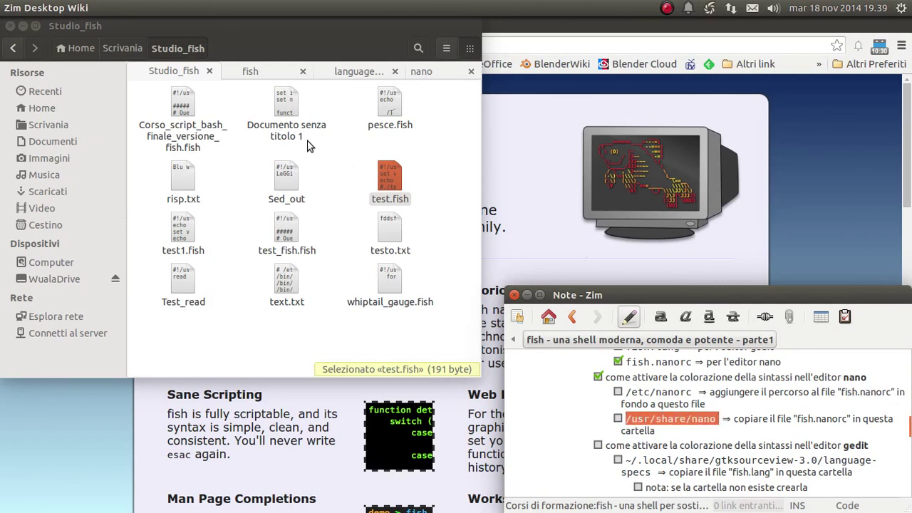
{"action": "left_click", "coordinate": [419, 71]}
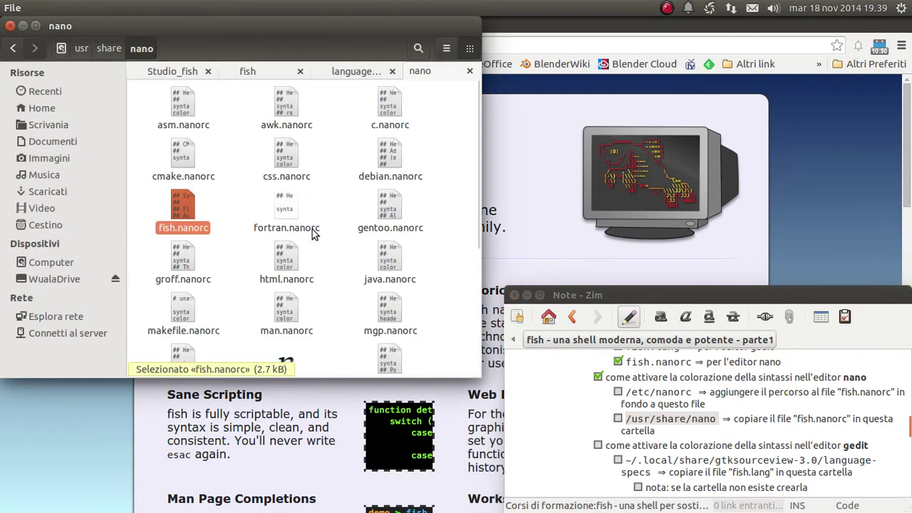
Browse the .nanorc syntax files in /usr/share/nano and select fish.nanorc.
{"action": "scroll", "coordinate": [331, 170], "scroll_direction": "down", "scroll_amount": 5}
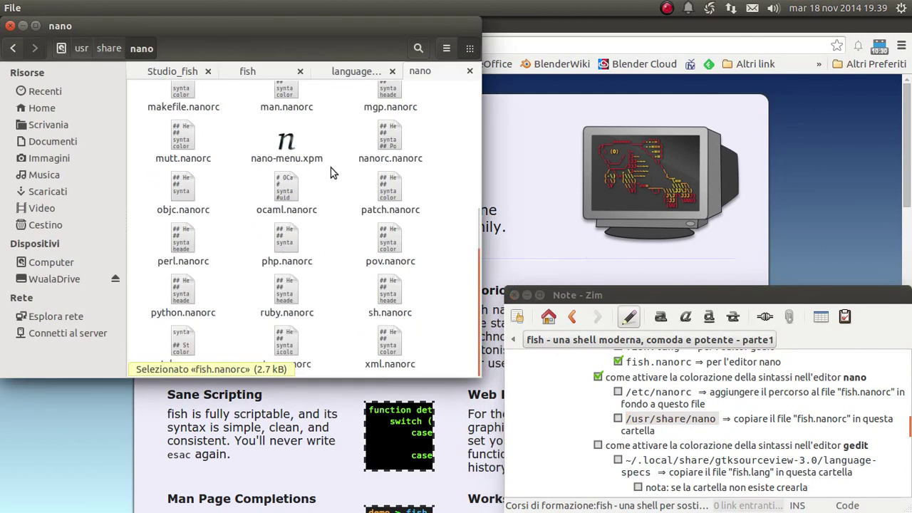
{"action": "scroll", "coordinate": [339, 221], "scroll_direction": "up", "scroll_amount": 5}
{"action": "scroll", "coordinate": [338, 221], "scroll_direction": "up", "scroll_amount": 1}
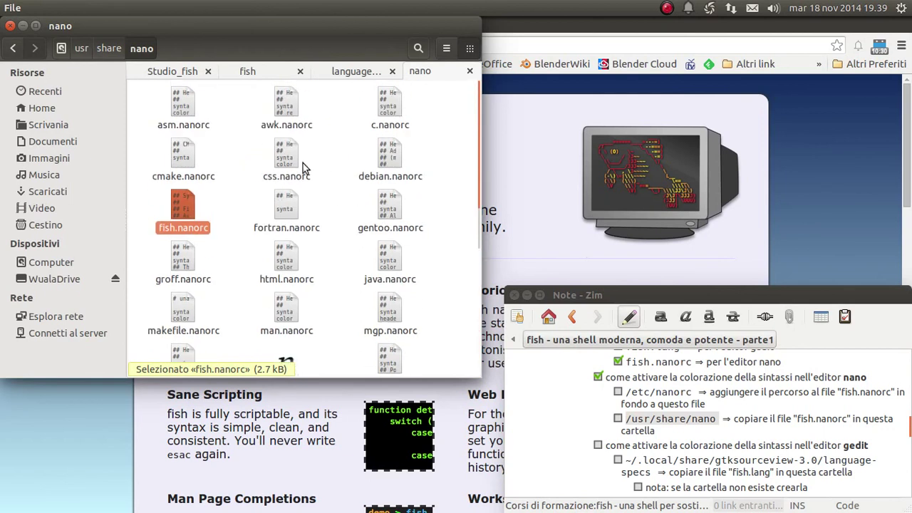
{"action": "left_click", "coordinate": [285, 106]}
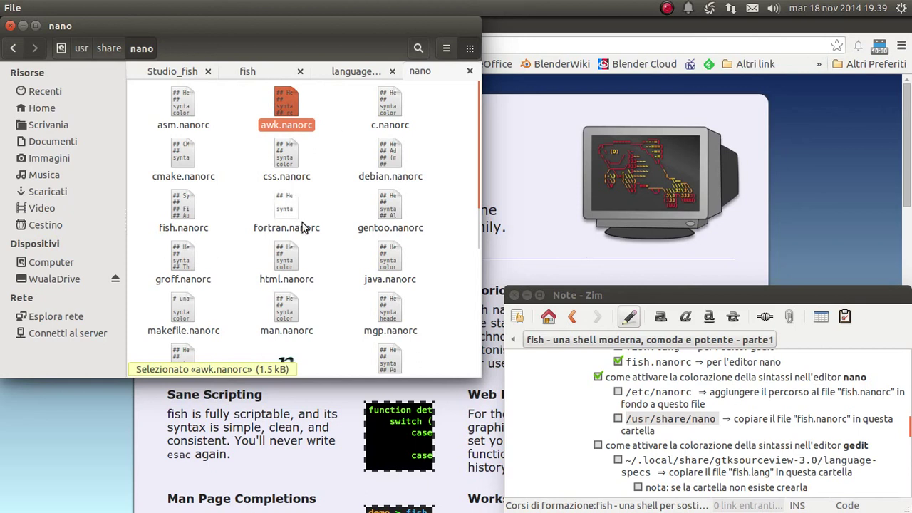
{"action": "left_click", "coordinate": [290, 206]}
{"action": "left_click", "coordinate": [286, 155]}
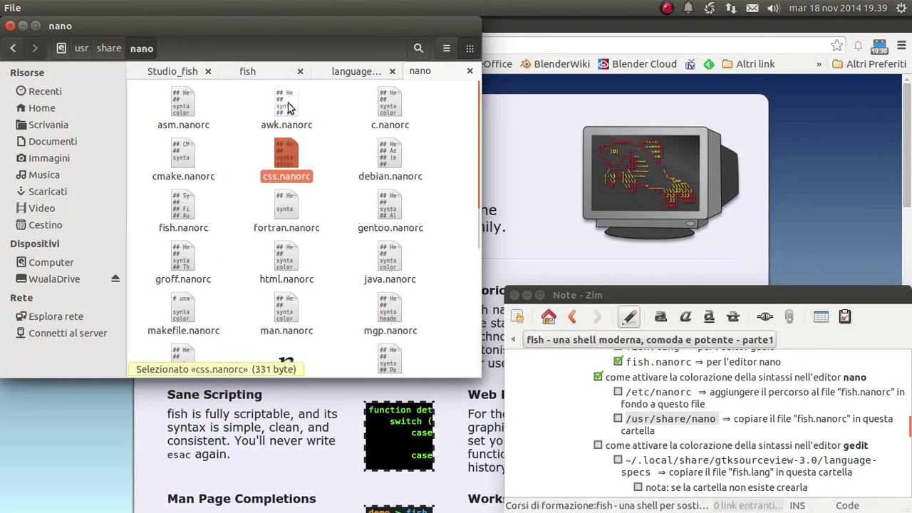
{"action": "left_click", "coordinate": [286, 114]}
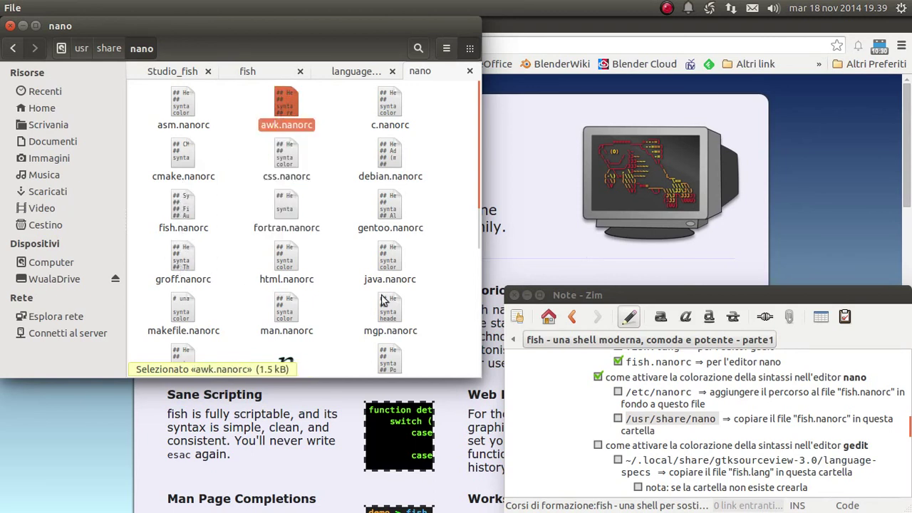
{"action": "left_click", "coordinate": [390, 258]}
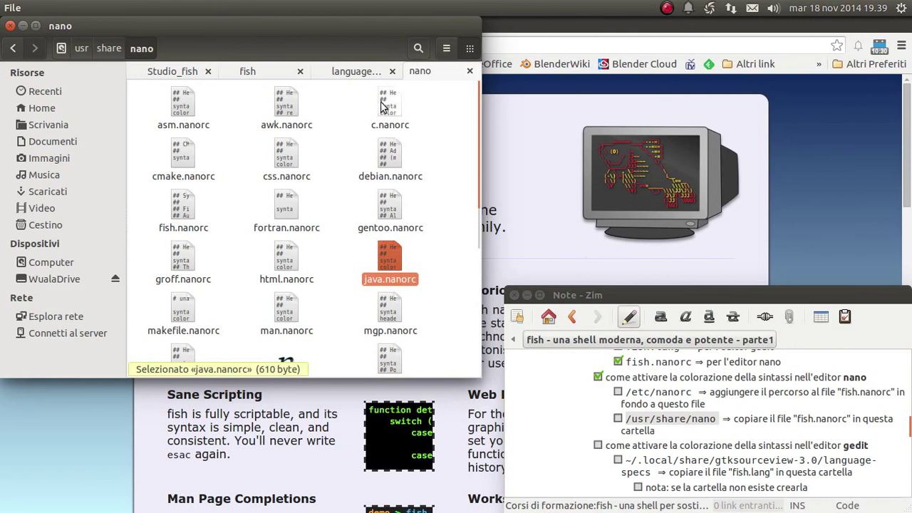
{"action": "left_click", "coordinate": [385, 107]}
{"action": "left_click", "coordinate": [389, 256]}
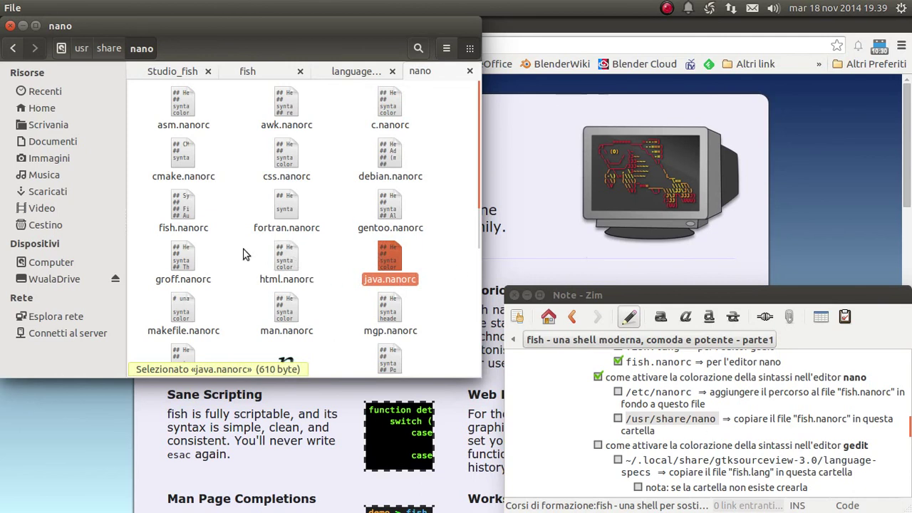
{"action": "left_click_drag", "start_coordinate": [181, 205], "coordinate": [224, 212]}
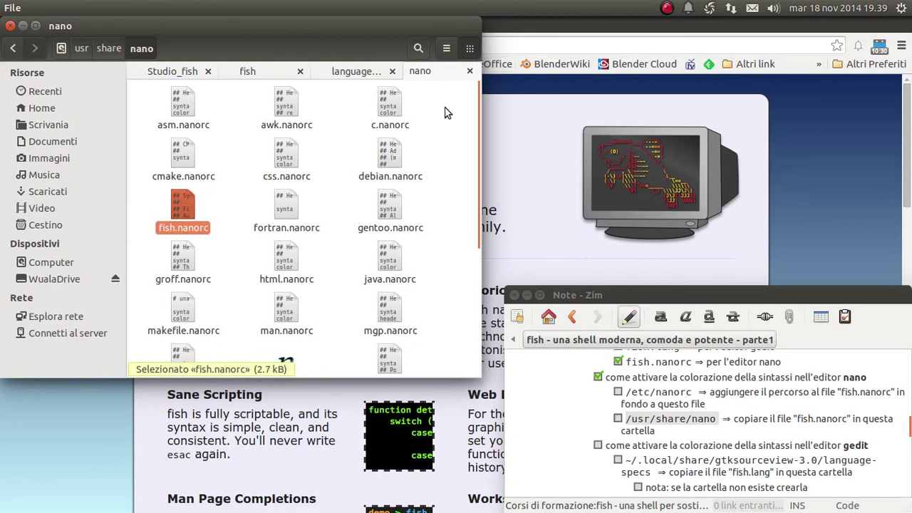
Tick the /usr/share/nano step in Zim and select the /etc/nanorc path.
{"action": "left_click", "coordinate": [657, 419]}
{"action": "left_click", "coordinate": [657, 419]}
{"action": "left_click_drag", "start_coordinate": [626, 419], "coordinate": [714, 419]}
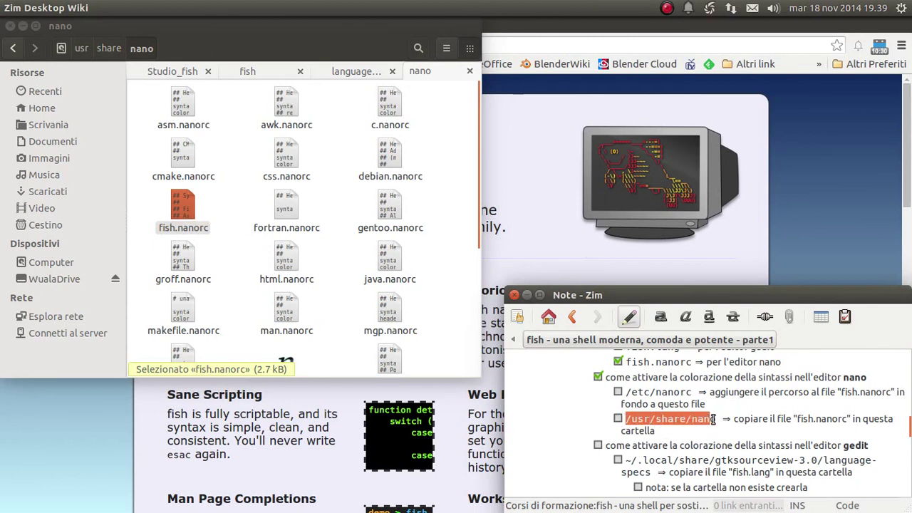
{"action": "left_click", "coordinate": [714, 419]}
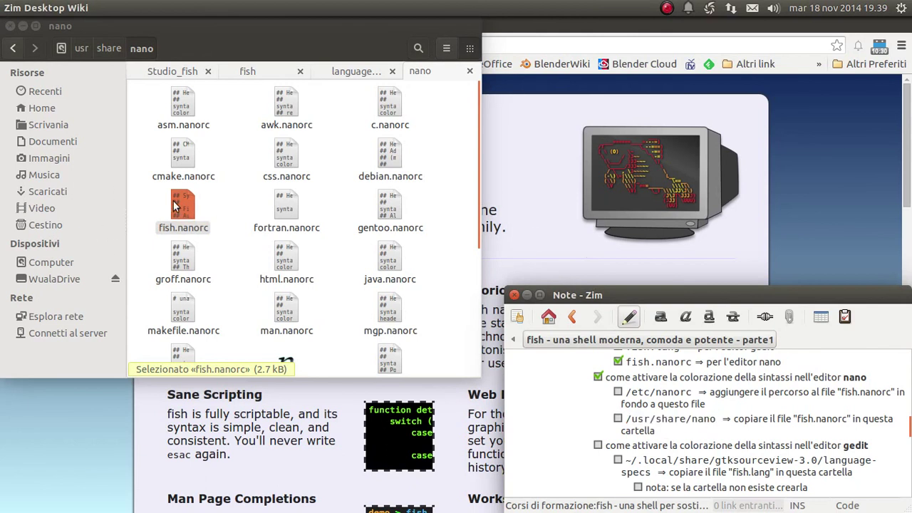
{"action": "left_click_drag", "start_coordinate": [146, 195], "coordinate": [213, 229]}
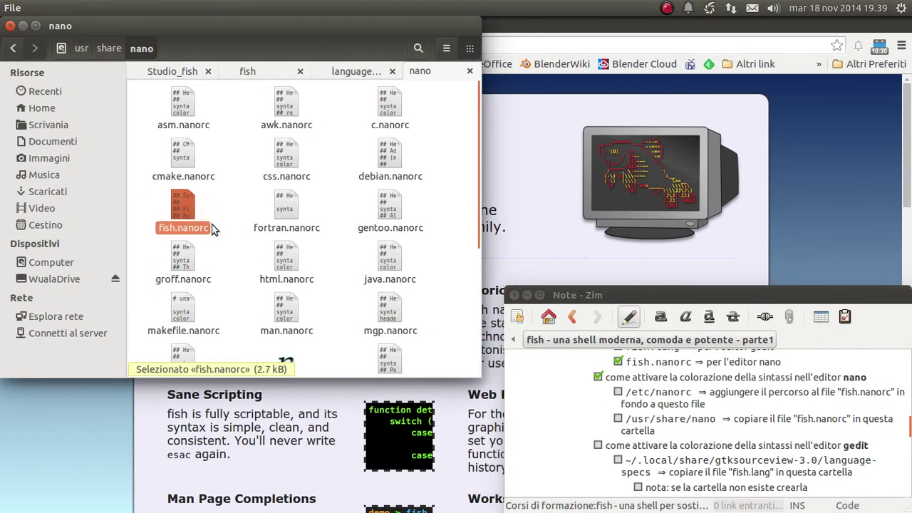
{"action": "left_click", "coordinate": [222, 208]}
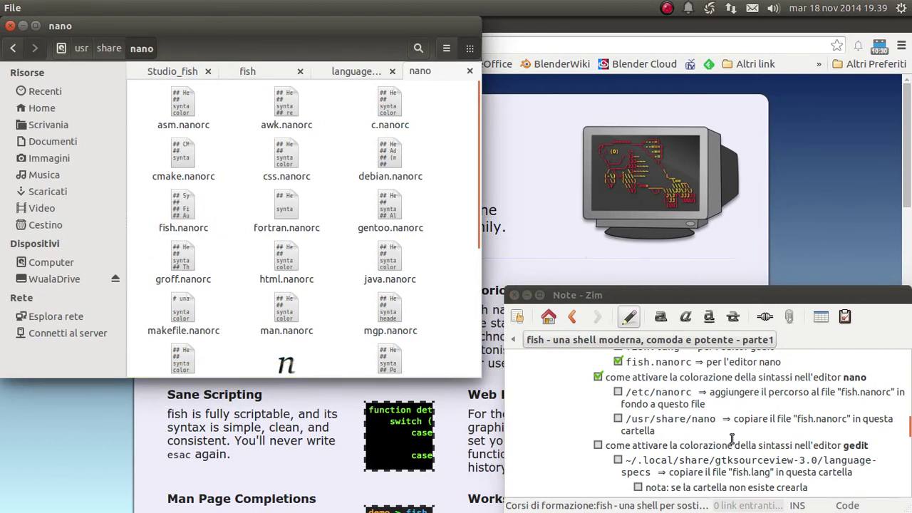
{"action": "left_click", "coordinate": [618, 419]}
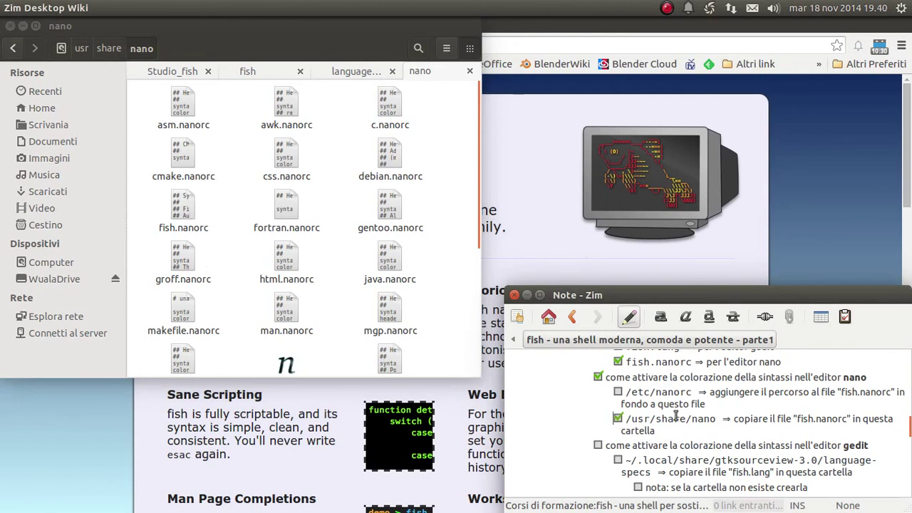
{"action": "left_click_drag", "start_coordinate": [702, 391], "coordinate": [624, 391]}
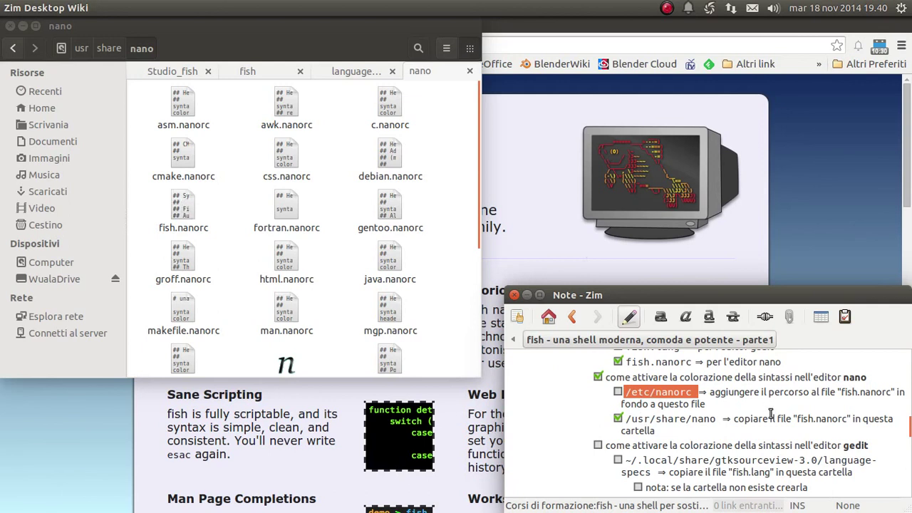
Switch to the terminal and select parts of the fish banner and ASCII art.
{"action": "key", "text": "alt+Tab"}
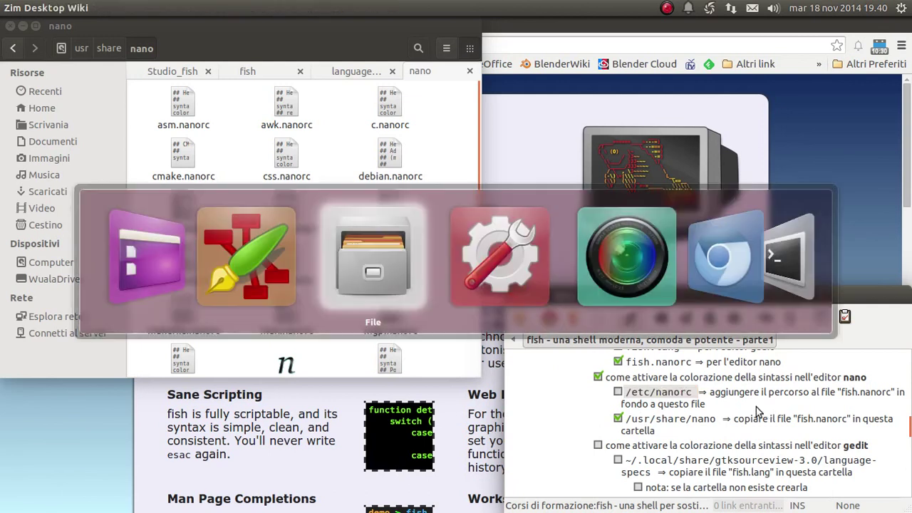
{"action": "key", "text": "Tab"}
{"action": "key", "text": "Tab"}
{"action": "key", "text": "Tab"}
{"action": "key", "text": "Tab"}
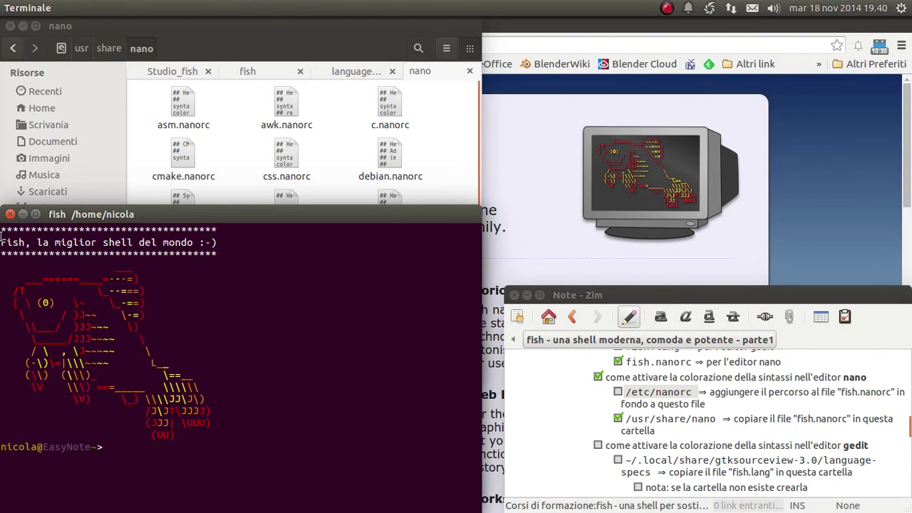
{"action": "mouse_move", "coordinate": [1, 229]}
{"action": "left_mouse_down"}
{"action": "mouse_move", "coordinate": [39, 230]}
{"action": "mouse_move", "coordinate": [285, 332]}
{"action": "mouse_move", "coordinate": [312, 432]}
{"action": "left_mouse_up"}
{"action": "left_click", "coordinate": [290, 448]}
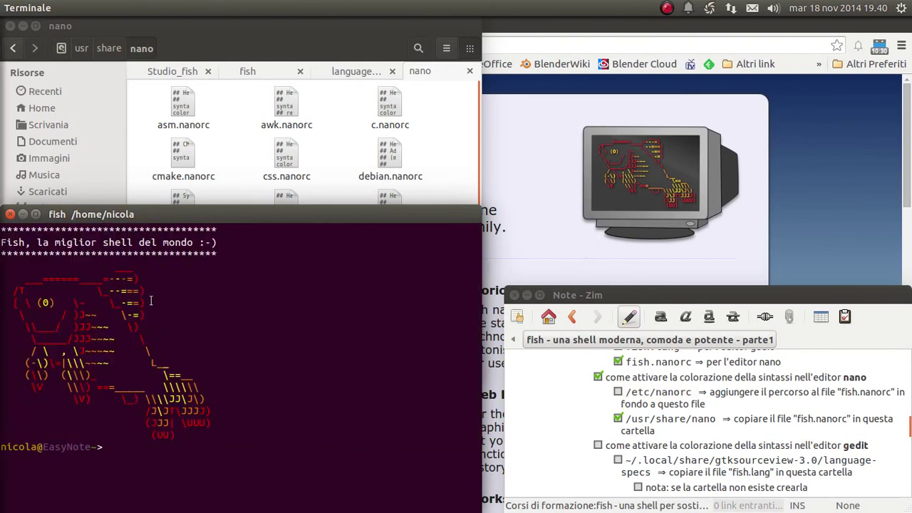
{"action": "left_click_drag", "start_coordinate": [174, 436], "coordinate": [27, 289]}
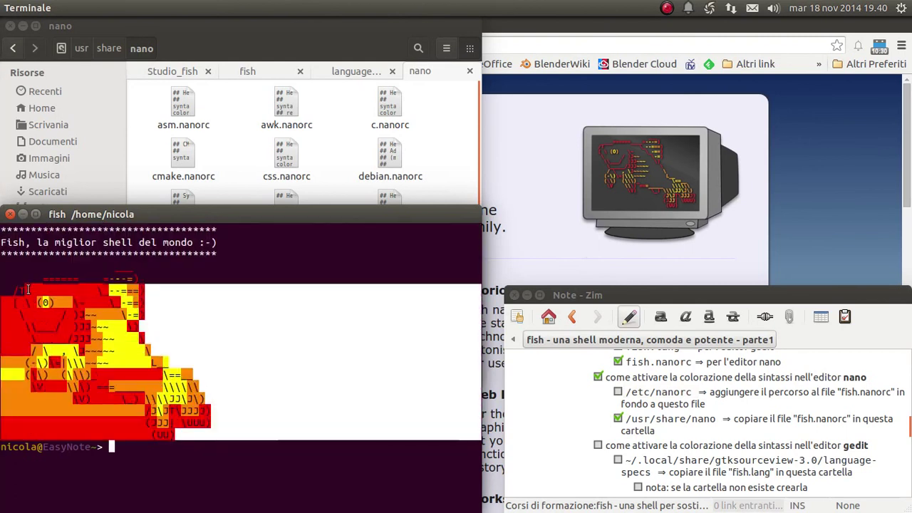
{"action": "left_click_drag", "start_coordinate": [251, 255], "coordinate": [2, 228]}
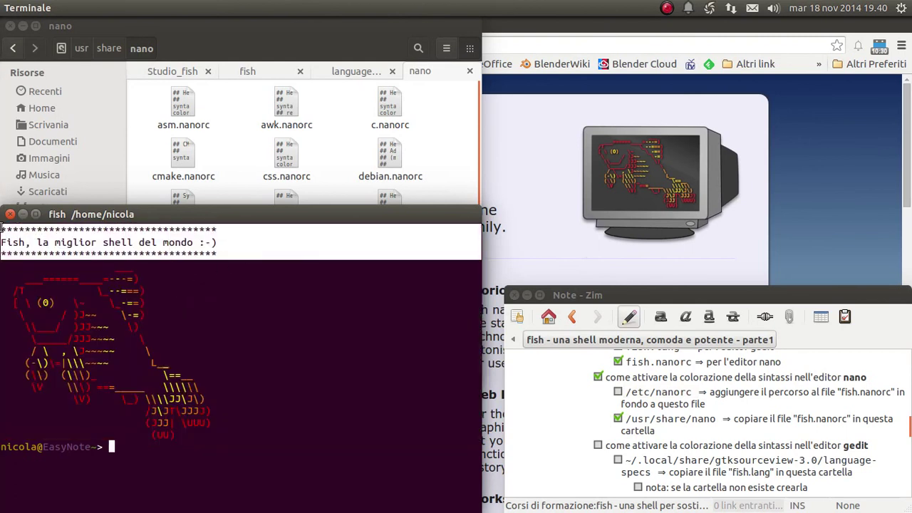
{"action": "left_click", "coordinate": [239, 264]}
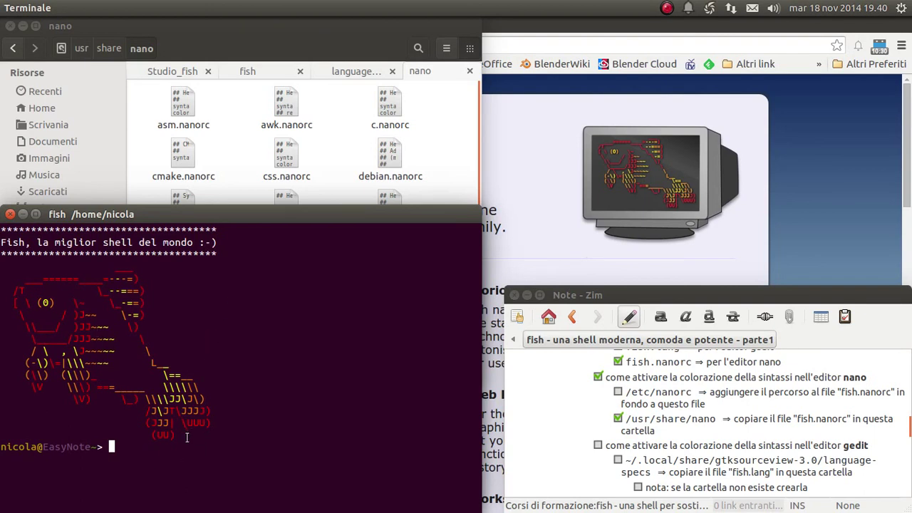
{"action": "left_click_drag", "start_coordinate": [187, 437], "coordinate": [2, 229]}
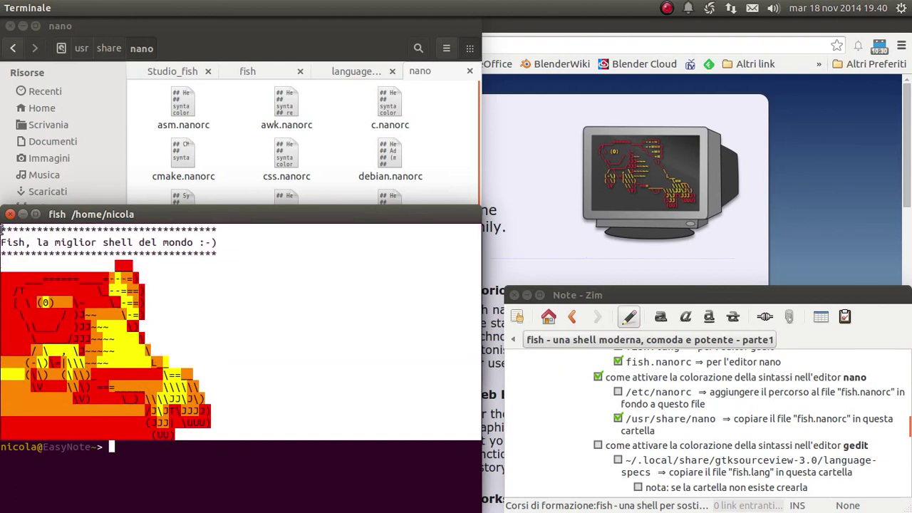
{"action": "left_click", "coordinate": [170, 265]}
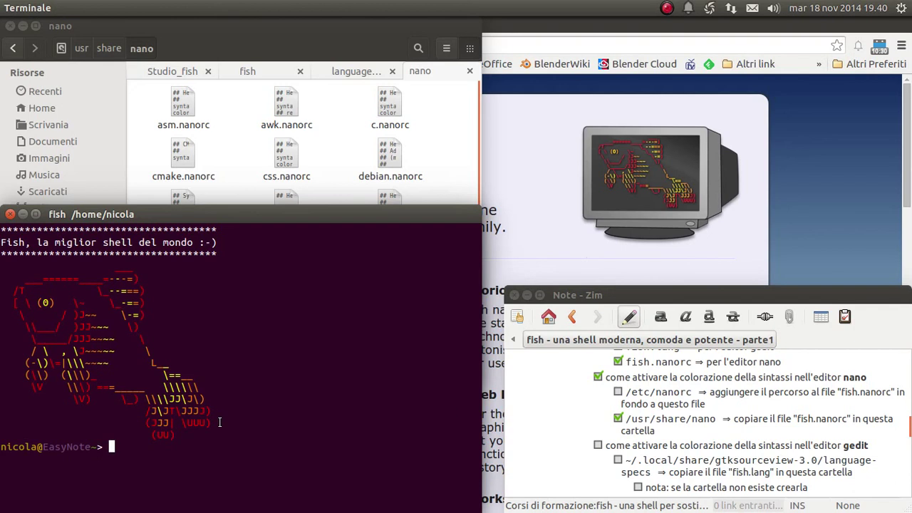
Tick the /etc/nanorc step and open it with 'nano /etc/nanorc'.
{"action": "left_click", "coordinate": [618, 392]}
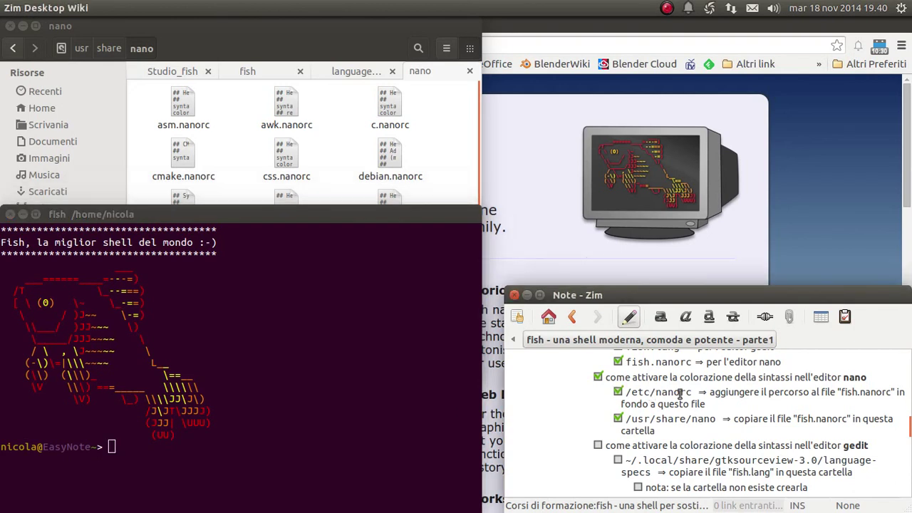
{"action": "left_click", "coordinate": [160, 445]}
{"action": "type", "text": "nano /etc/"}
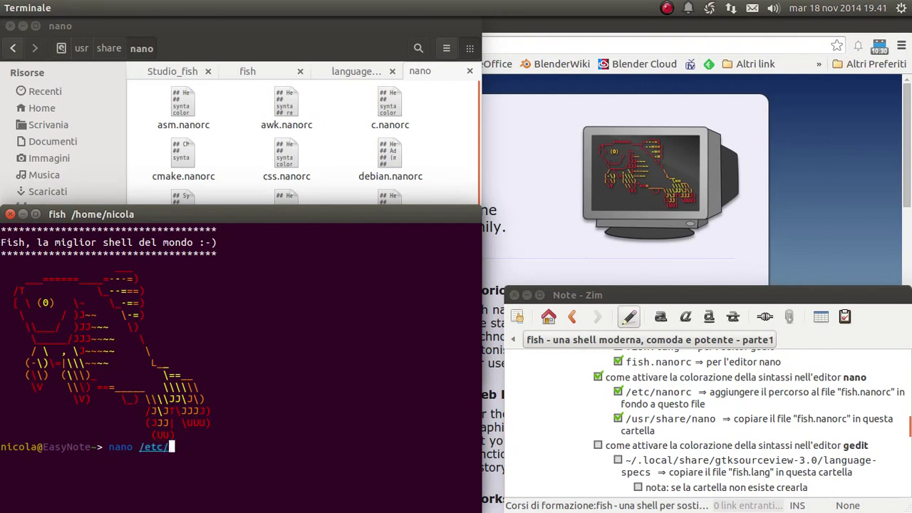
{"action": "type", "text": "nanorc"}
{"action": "key", "text": "Return"}
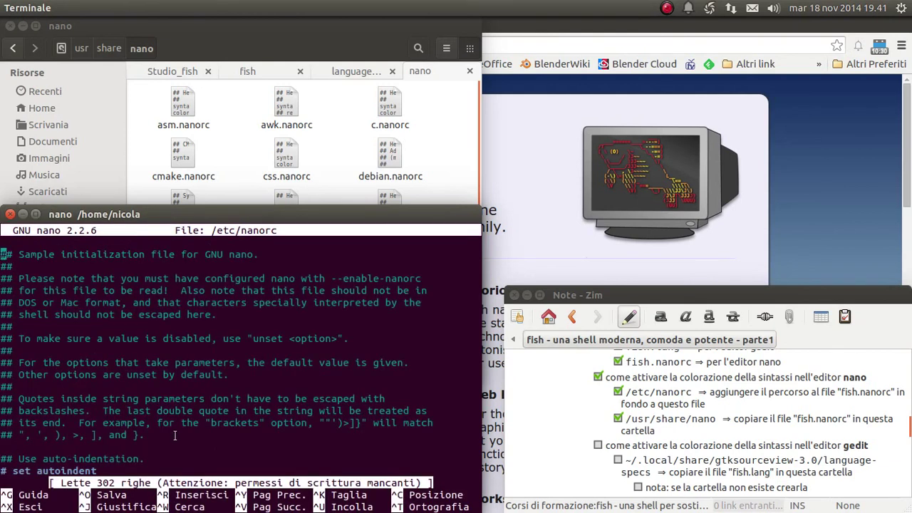
{"action": "left_click_drag", "start_coordinate": [224, 482], "coordinate": [420, 484]}
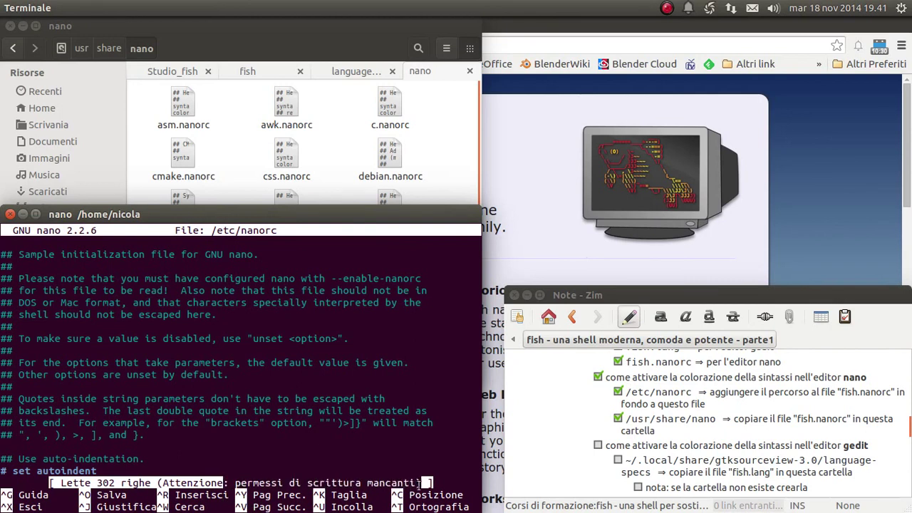
{"action": "left_click", "coordinate": [324, 483]}
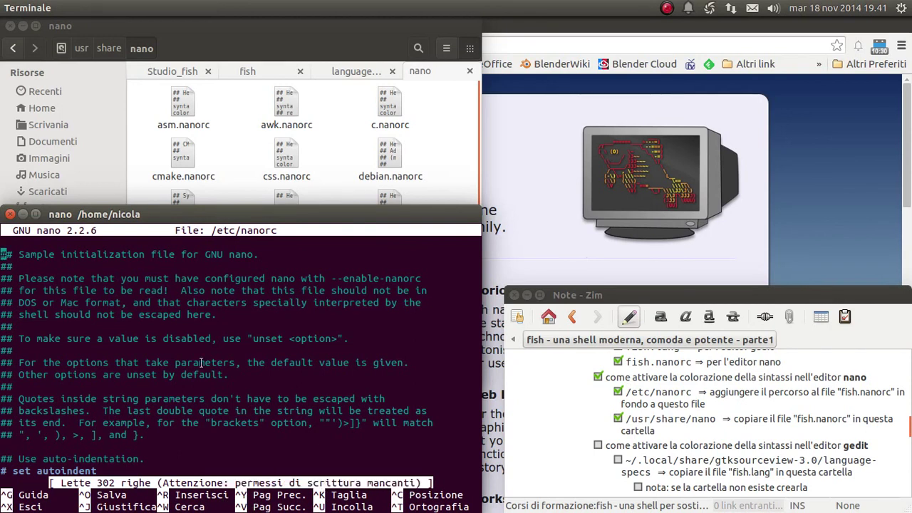
{"action": "key", "text": "Down"}
{"action": "key", "text": "Down"}
{"action": "key", "text": "Down"}
{"action": "key", "text": "Down"}
{"action": "key", "text": "Down"}
{"action": "key", "text": "Down"}
{"action": "key", "text": "Down"}
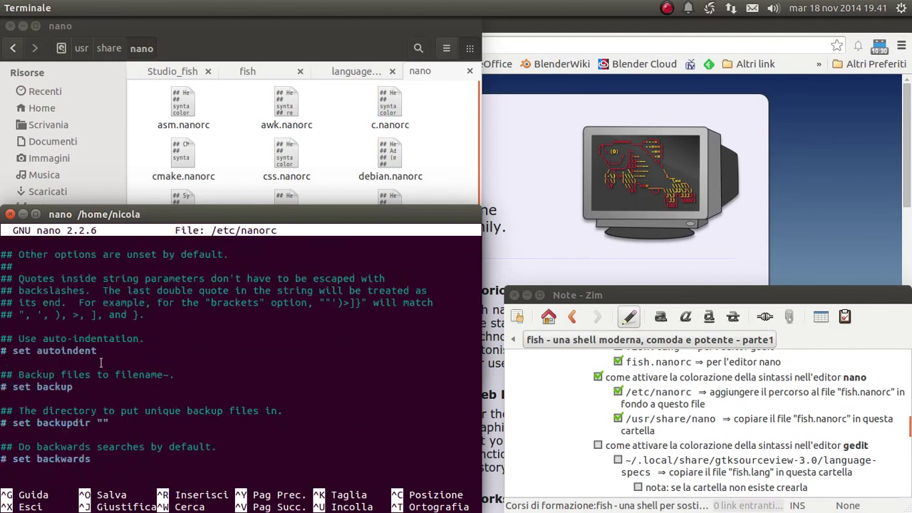
{"action": "key", "text": "Down"}
{"action": "key", "text": "Down"}
{"action": "key", "text": "Down"}
{"action": "key", "text": "Down"}
{"action": "key", "text": "Down"}
{"action": "key", "text": "Down"}
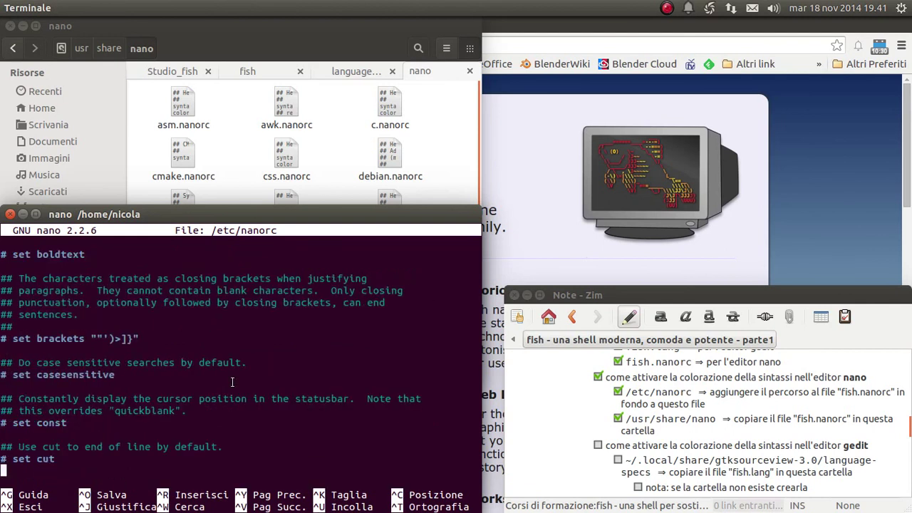
{"action": "key", "text": "Down"}
{"action": "key", "text": "Down"}
{"action": "key", "text": "Down"}
{"action": "key", "text": "Down"}
{"action": "key", "text": "Down"}
{"action": "key", "text": "Down"}
{"action": "key", "text": "Down"}
{"action": "key", "text": "Down"}
{"action": "key", "text": "Down"}
{"action": "key", "text": "Down"}
{"action": "key", "text": "Down"}
{"action": "key", "text": "Down"}
{"action": "key", "text": "Down"}
{"action": "key", "text": "Down"}
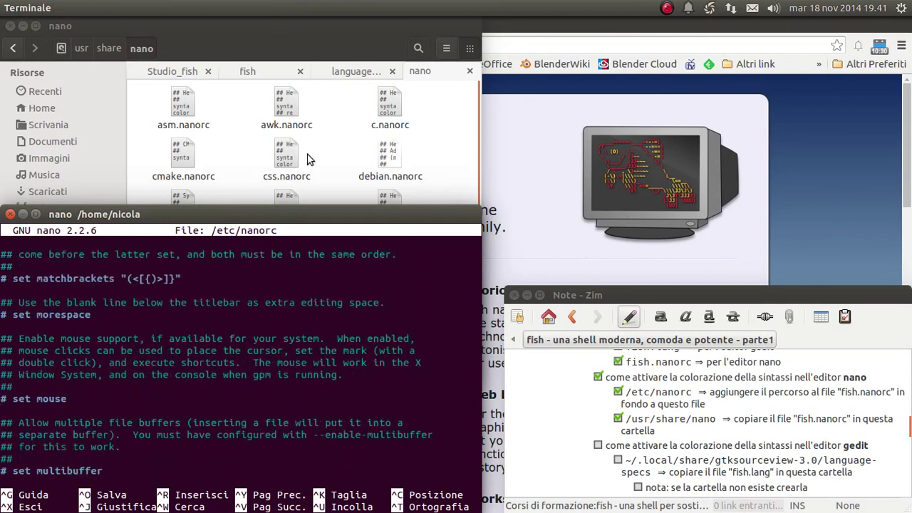
{"action": "key", "text": "Down"}
{"action": "key", "text": "Down"}
{"action": "key", "text": "Down"}
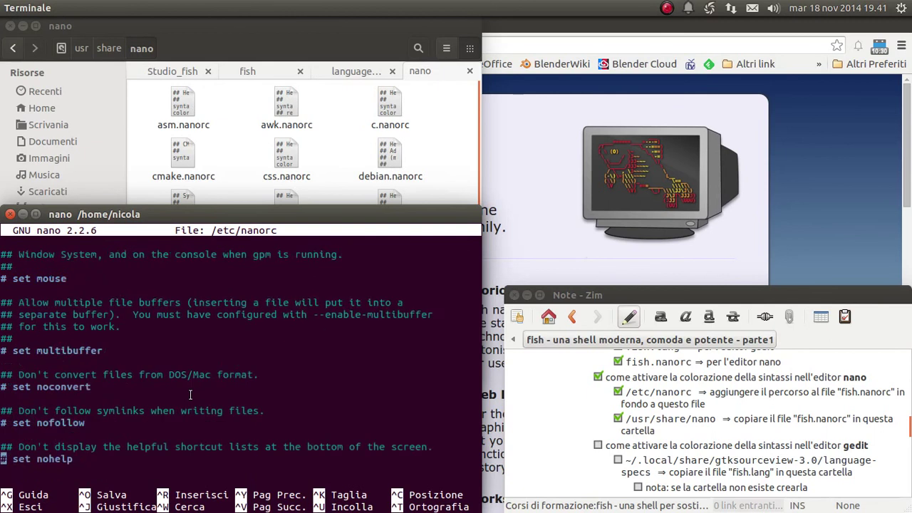
{"action": "key", "text": "Down"}
{"action": "key", "text": "Down"}
{"action": "key", "text": "Down"}
{"action": "key", "text": "Down"}
{"action": "key", "text": "Down"}
{"action": "key", "text": "Down"}
{"action": "key", "text": "Down"}
{"action": "key", "text": "Down"}
{"action": "key", "text": "Down"}
{"action": "key", "text": "Down"}
{"action": "key", "text": "Down"}
{"action": "key", "text": "Down"}
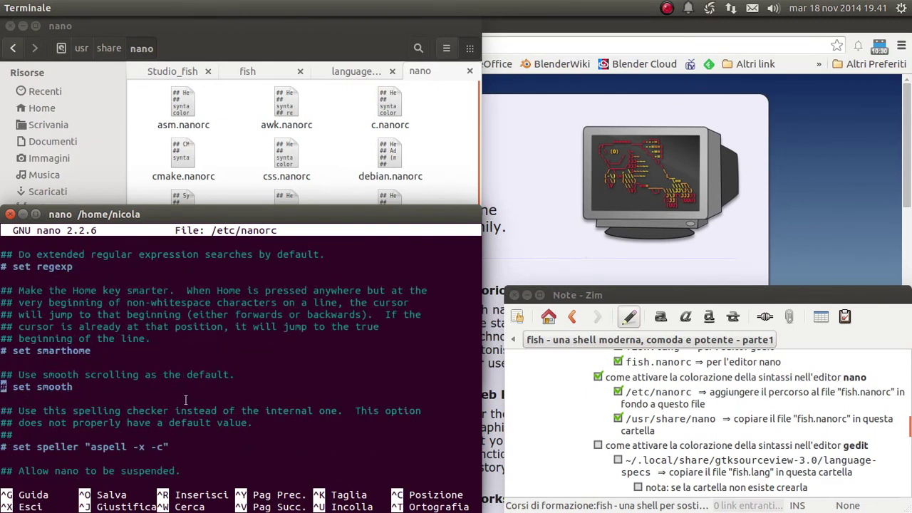
{"action": "key", "text": "Down"}
{"action": "key", "text": "Down"}
{"action": "key", "text": "Down"}
{"action": "key", "text": "Down"}
{"action": "key", "text": "Down"}
{"action": "key", "text": "Down"}
{"action": "key", "text": "Down"}
{"action": "key", "text": "Down"}
{"action": "key", "text": "Down"}
{"action": "key", "text": "Down"}
{"action": "key", "text": "Down"}
{"action": "key", "text": "Down"}
{"action": "scroll", "coordinate": [190, 391], "scroll_direction": "down", "scroll_amount": 6}
{"action": "scroll", "coordinate": [191, 391], "scroll_direction": "down", "scroll_amount": 6}
{"action": "scroll", "coordinate": [191, 392], "scroll_direction": "down", "scroll_amount": 4}
{"action": "scroll", "coordinate": [191, 392], "scroll_direction": "down", "scroll_amount": 3}
{"action": "scroll", "coordinate": [191, 391], "scroll_direction": "down", "scroll_amount": 6}
{"action": "scroll", "coordinate": [191, 391], "scroll_direction": "down", "scroll_amount": 3}
{"action": "scroll", "coordinate": [157, 365], "scroll_direction": "down", "scroll_amount": 3}
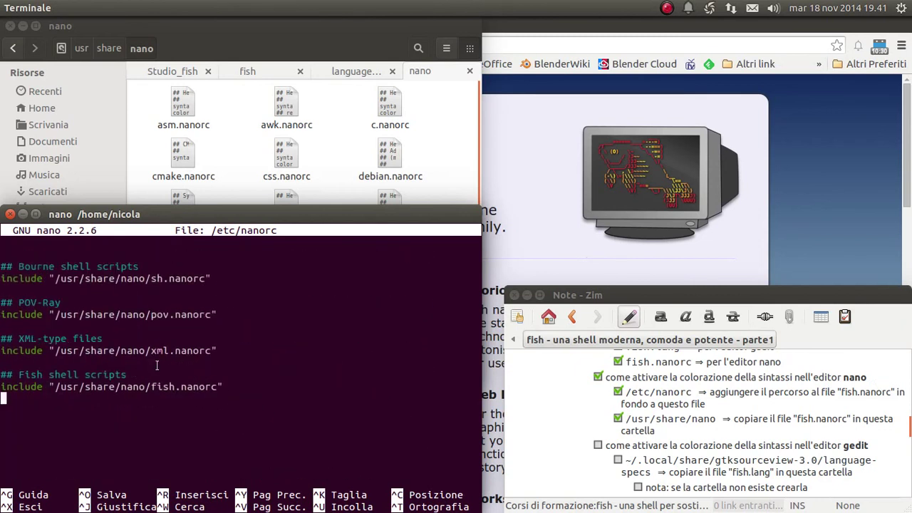
{"action": "mouse_move", "coordinate": [239, 387]}
{"action": "left_mouse_down"}
{"action": "mouse_move", "coordinate": [17, 387]}
{"action": "mouse_move", "coordinate": [2, 372]}
{"action": "left_mouse_up"}
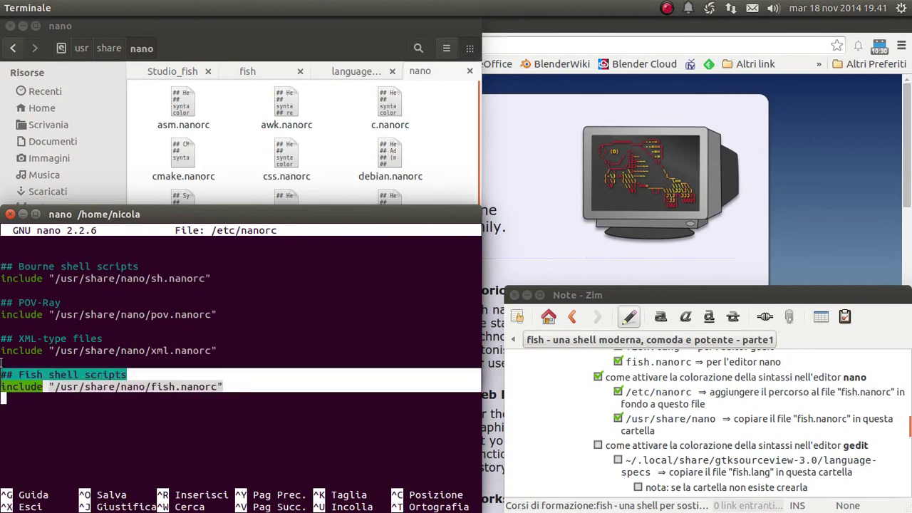
{"action": "left_click_drag", "start_coordinate": [246, 345], "coordinate": [2, 335]}
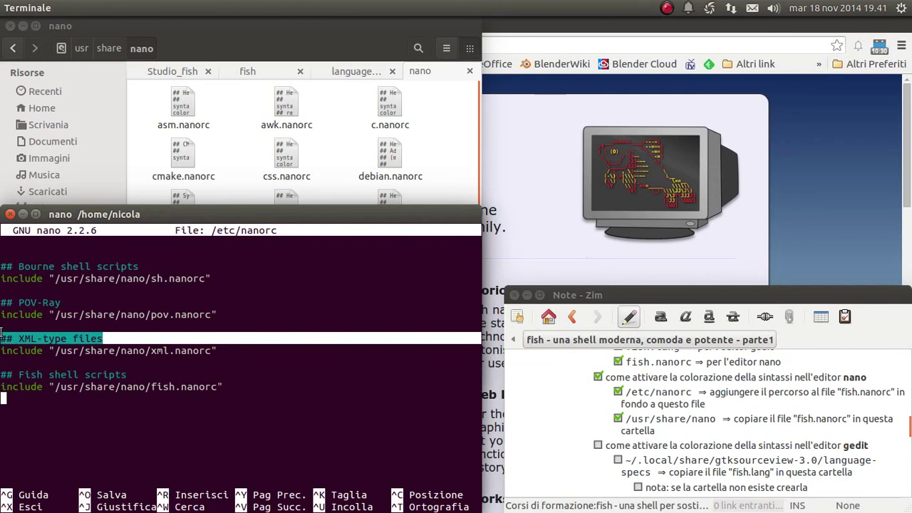
{"action": "left_click_drag", "start_coordinate": [233, 387], "coordinate": [2, 376]}
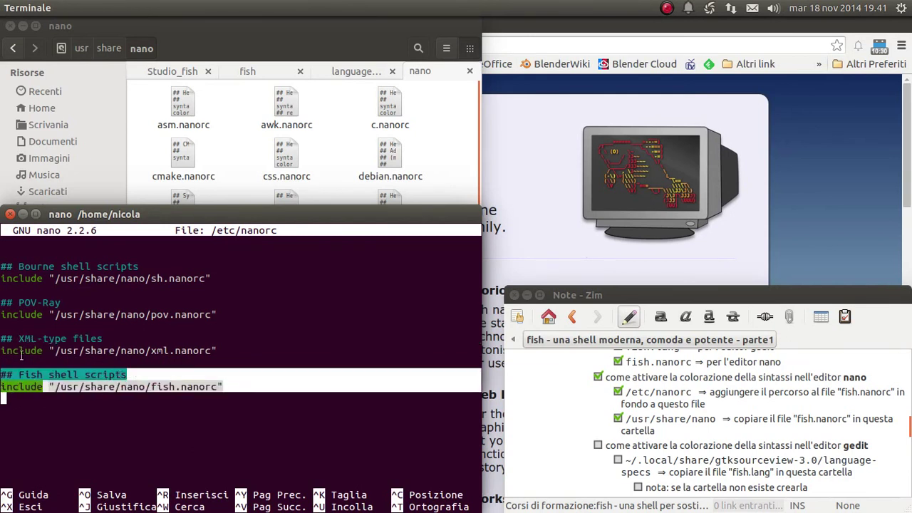
{"action": "left_click", "coordinate": [21, 352]}
{"action": "mouse_move", "coordinate": [228, 352]}
{"action": "left_mouse_down"}
{"action": "mouse_move", "coordinate": [2, 351]}
{"action": "mouse_move", "coordinate": [2, 341]}
{"action": "left_mouse_up"}
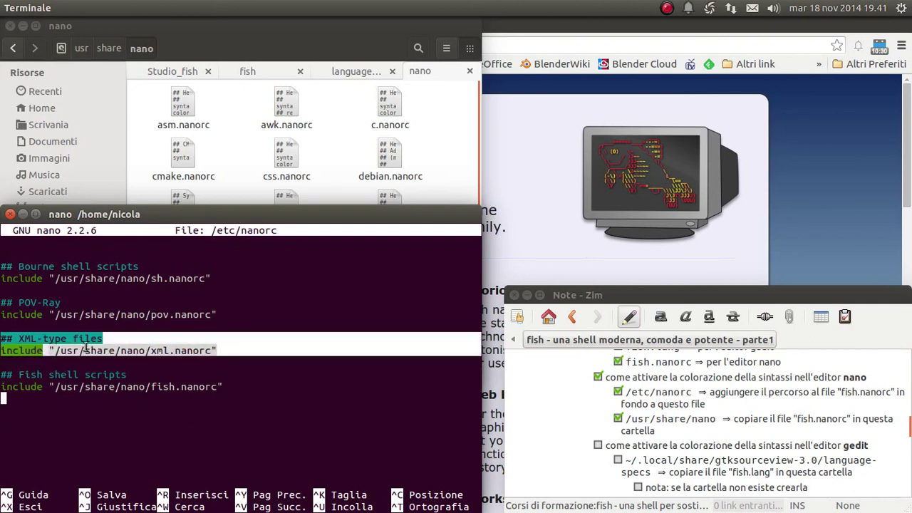
{"action": "left_click_drag", "start_coordinate": [240, 388], "coordinate": [3, 377]}
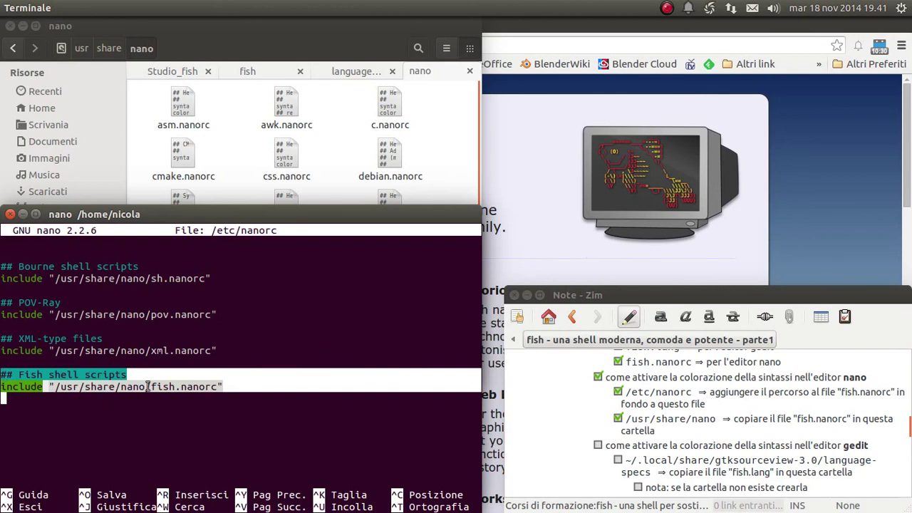
{"action": "left_click", "coordinate": [214, 151]}
{"action": "left_click", "coordinate": [186, 210]}
{"action": "left_click", "coordinate": [113, 407]}
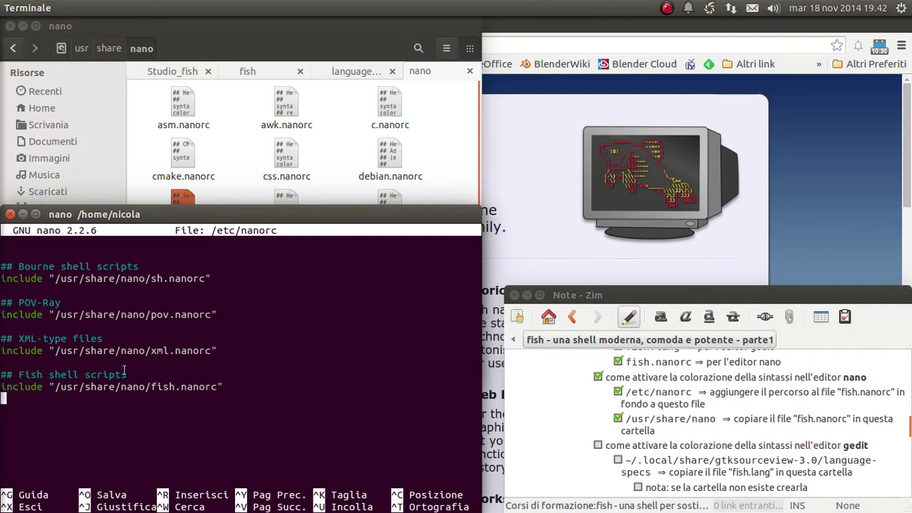
{"action": "scroll", "coordinate": [123, 369], "scroll_direction": "up", "scroll_amount": 10}
{"action": "scroll", "coordinate": [85, 342], "scroll_direction": "up", "scroll_amount": 5}
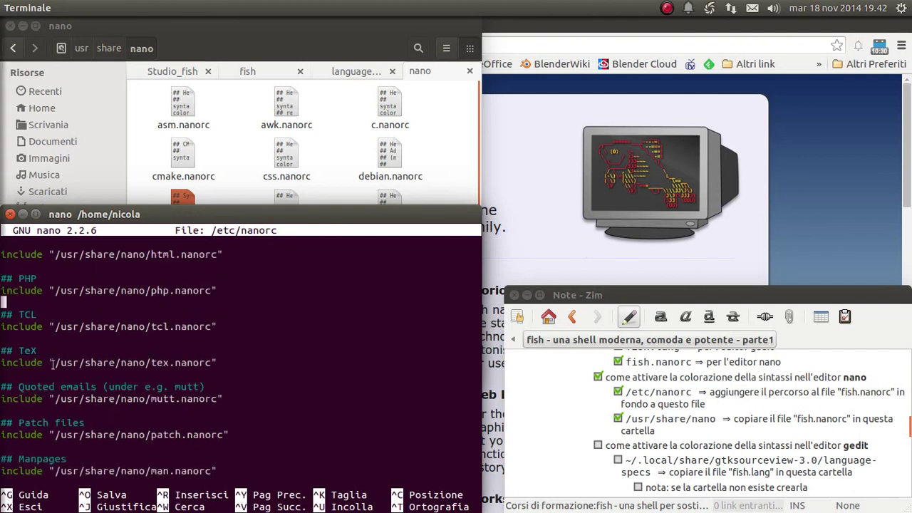
{"action": "scroll", "coordinate": [56, 318], "scroll_direction": "up", "scroll_amount": 5}
{"action": "scroll", "coordinate": [56, 319], "scroll_direction": "up", "scroll_amount": 5}
{"action": "scroll", "coordinate": [57, 319], "scroll_direction": "up", "scroll_amount": 2}
{"action": "scroll", "coordinate": [61, 319], "scroll_direction": "down", "scroll_amount": 2}
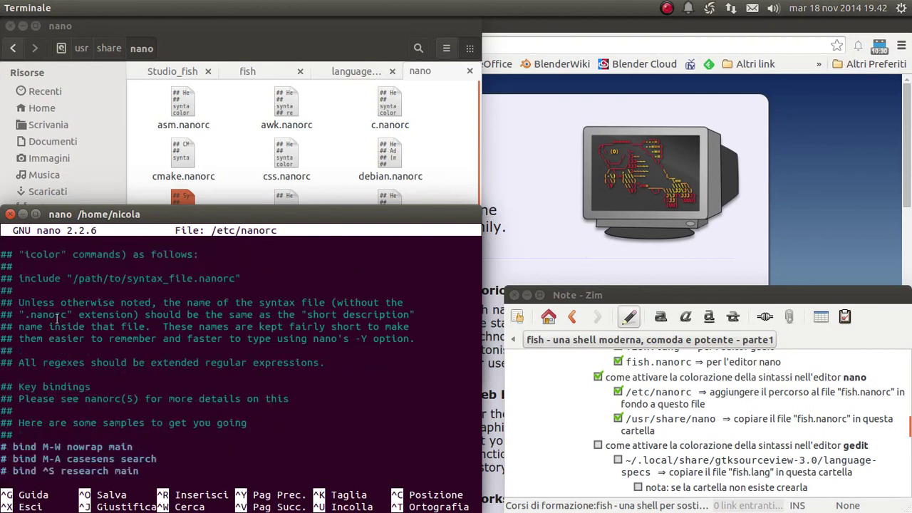
{"action": "scroll", "coordinate": [65, 320], "scroll_direction": "down", "scroll_amount": 10}
{"action": "scroll", "coordinate": [65, 321], "scroll_direction": "down", "scroll_amount": 5}
{"action": "scroll", "coordinate": [201, 363], "scroll_direction": "down", "scroll_amount": 8}
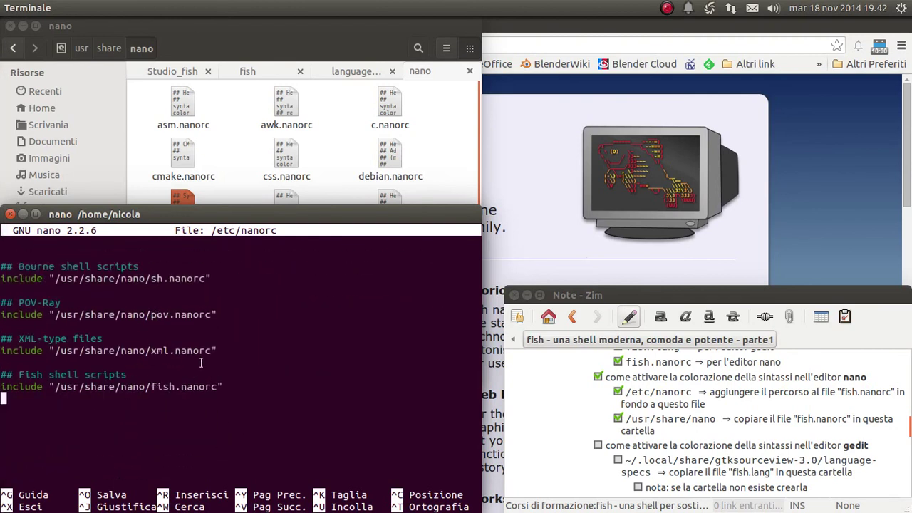
Exit nano, show the language-specs folder, and tick the gedit syntax-highlighting step.
{"action": "key", "text": "ctrl+x"}
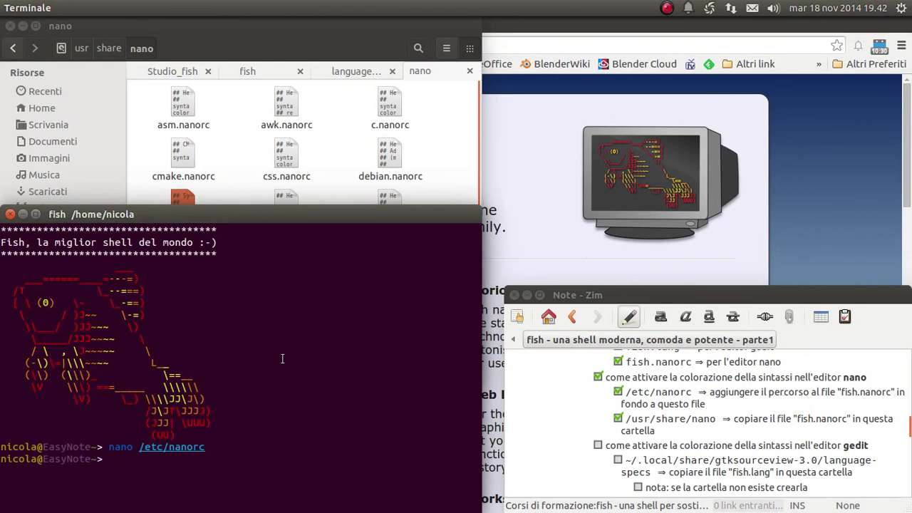
{"action": "scroll", "coordinate": [540, 398], "scroll_direction": "down", "scroll_amount": 1}
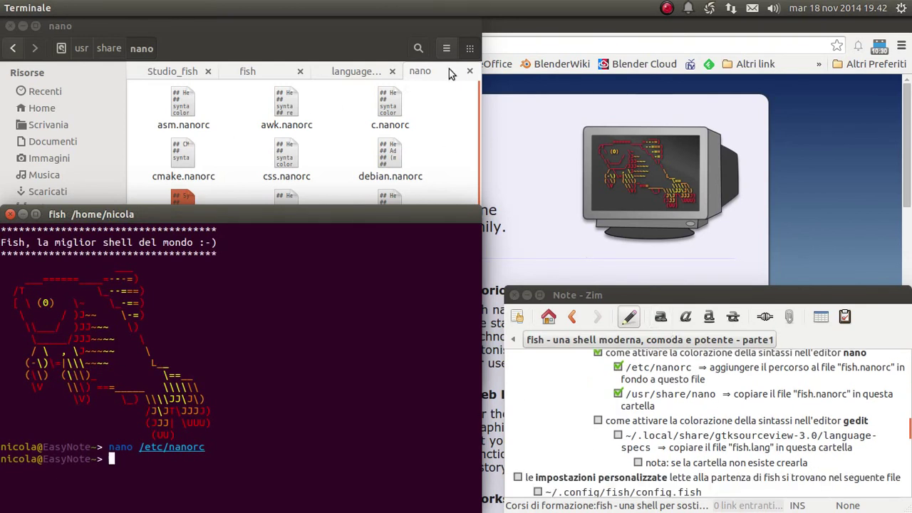
{"action": "left_click", "coordinate": [365, 73]}
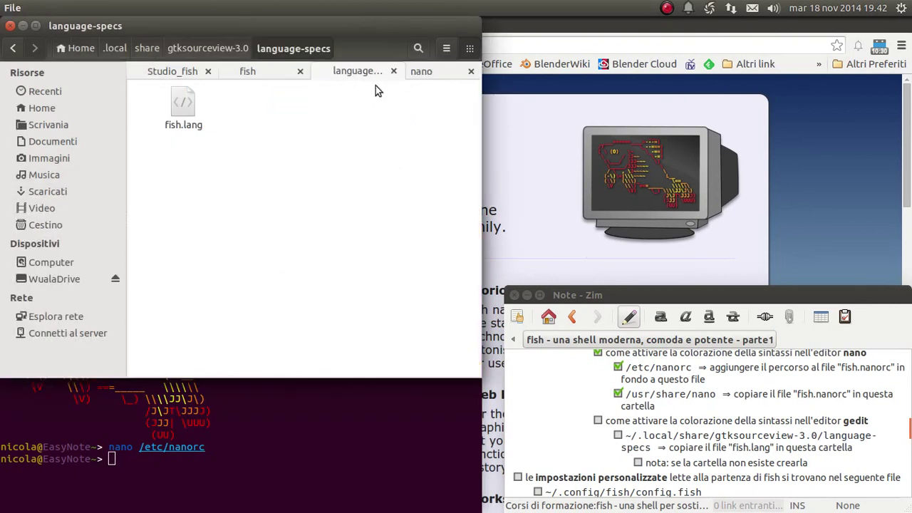
{"action": "left_click", "coordinate": [598, 420]}
Highlight the .local/share/gtksourceview-3.0/ path in the note.
{"action": "scroll", "coordinate": [568, 390], "scroll_direction": "down", "scroll_amount": 1}
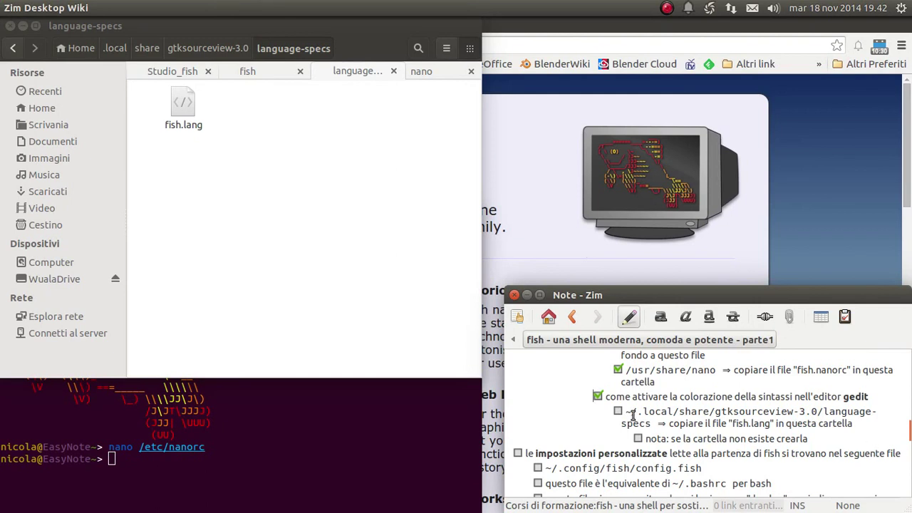
{"action": "left_click", "coordinate": [819, 411]}
{"action": "left_click_drag", "start_coordinate": [819, 412], "coordinate": [629, 413]}
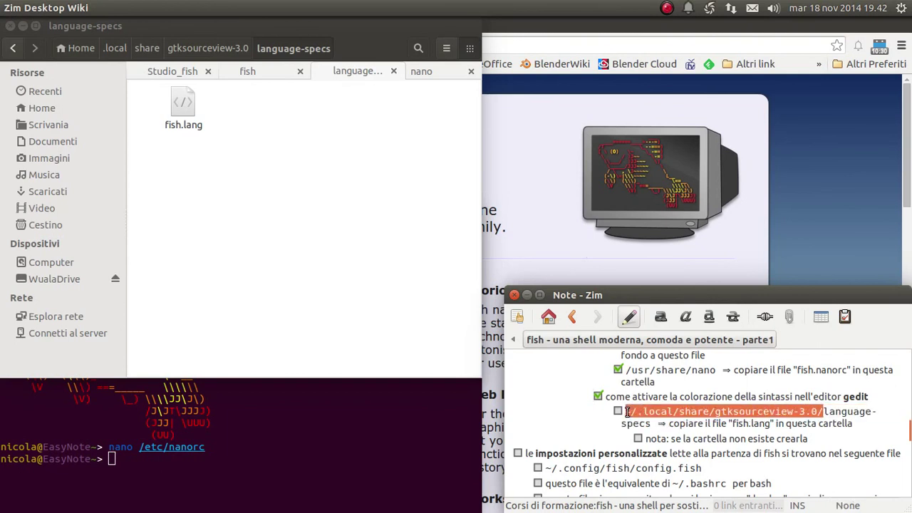
{"action": "left_click", "coordinate": [638, 414]}
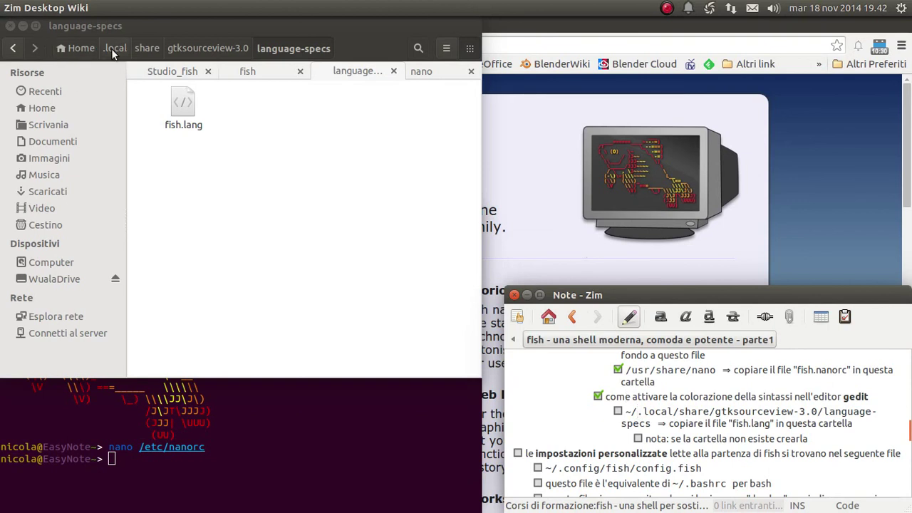
Open gtksourceview-3.0/language-specs and point out fish.lang there.
{"action": "left_click", "coordinate": [203, 48]}
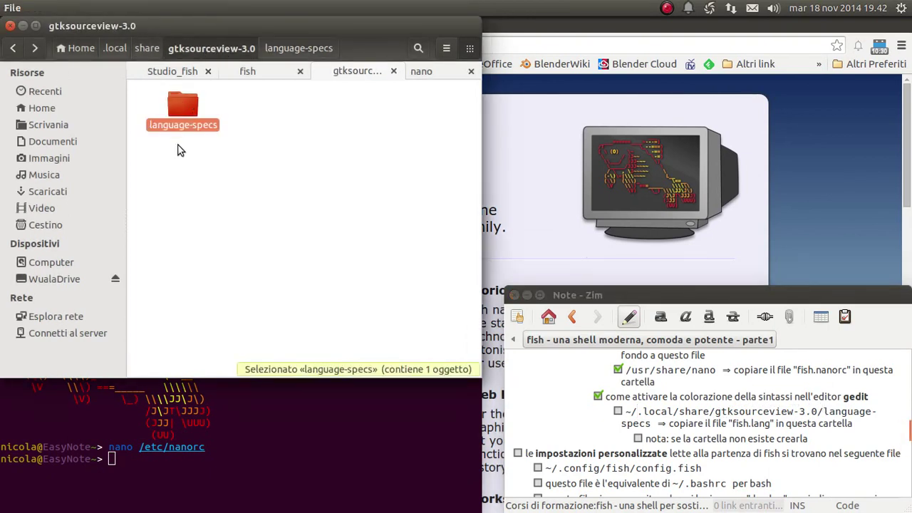
{"action": "double_click", "coordinate": [186, 106]}
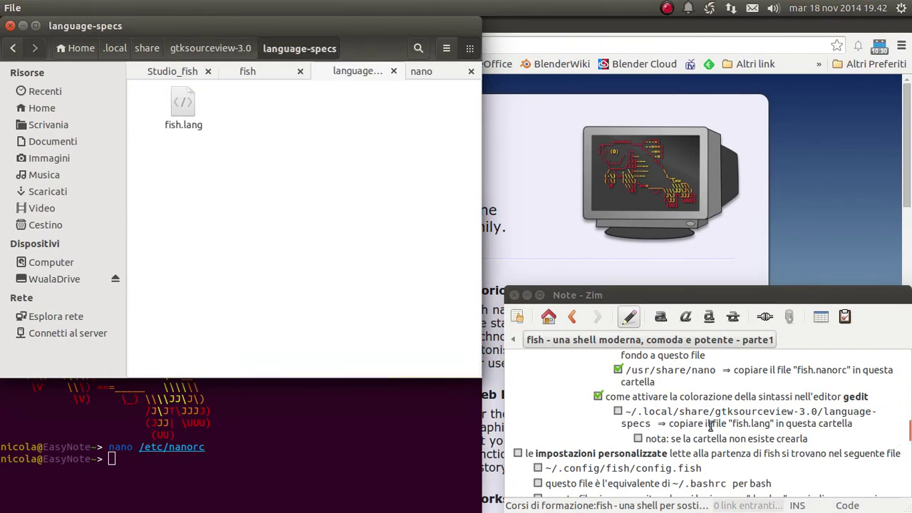
{"action": "left_click_drag", "start_coordinate": [775, 423], "coordinate": [729, 424]}
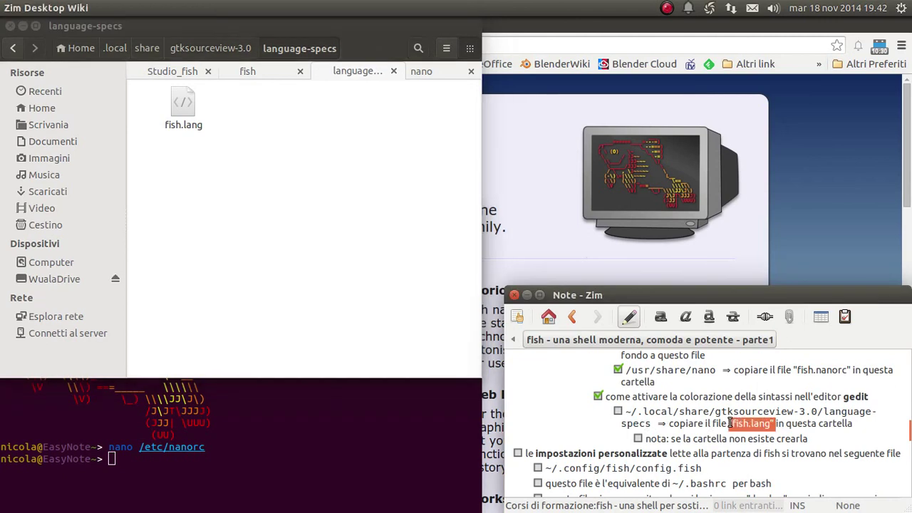
{"action": "left_click", "coordinate": [778, 423]}
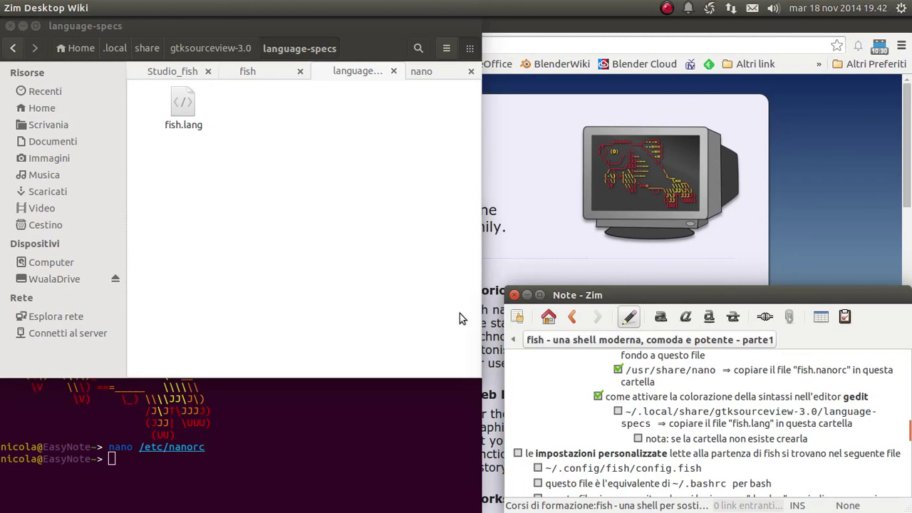
{"action": "left_click", "coordinate": [172, 105]}
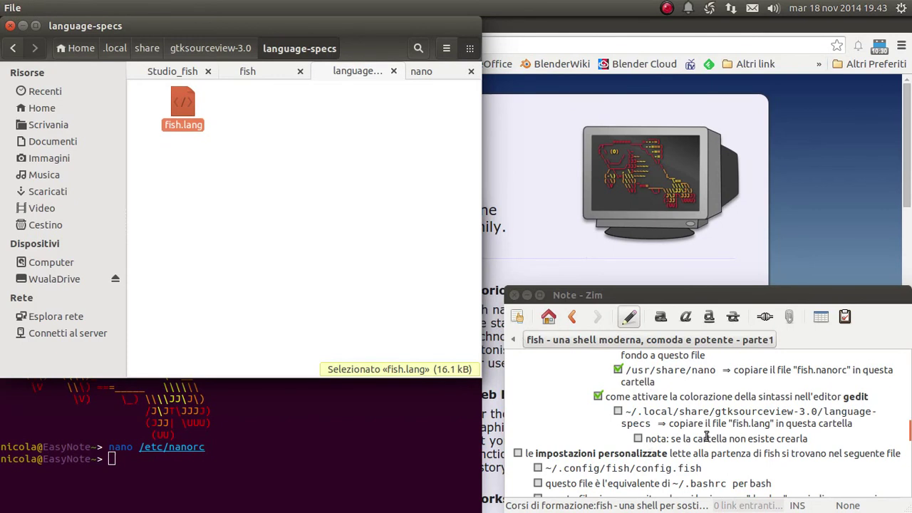
Tick the folder-creation note and the language-specs copy step in Zim.
{"action": "left_click", "coordinate": [637, 438]}
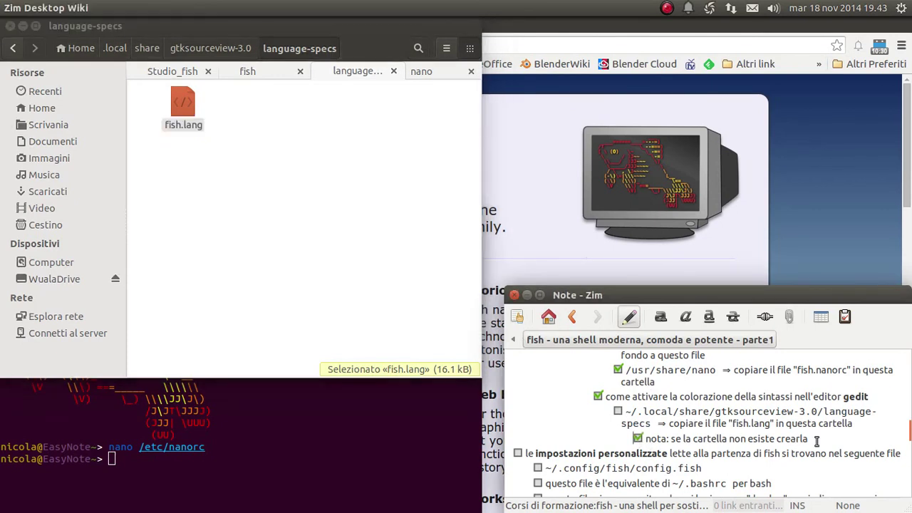
{"action": "left_click", "coordinate": [617, 411]}
{"action": "left_click_drag", "start_coordinate": [643, 411], "coordinate": [651, 423]}
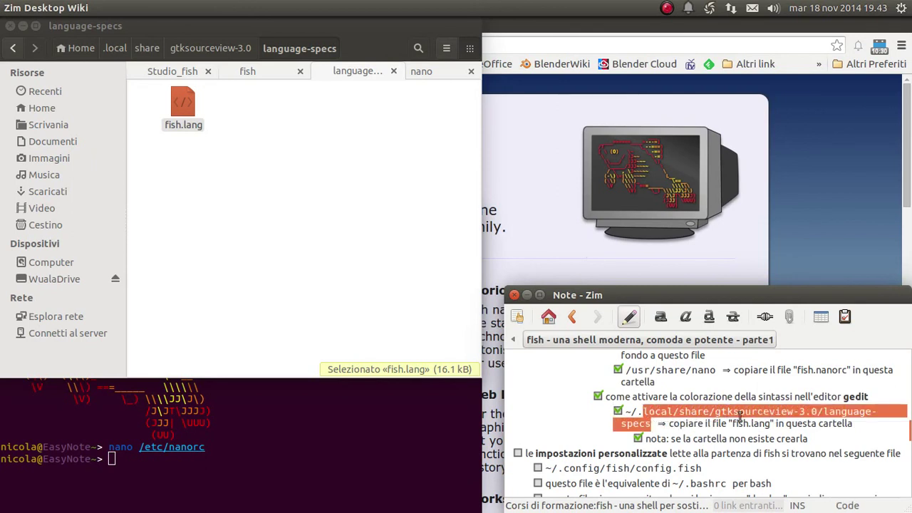
{"action": "left_click", "coordinate": [752, 417]}
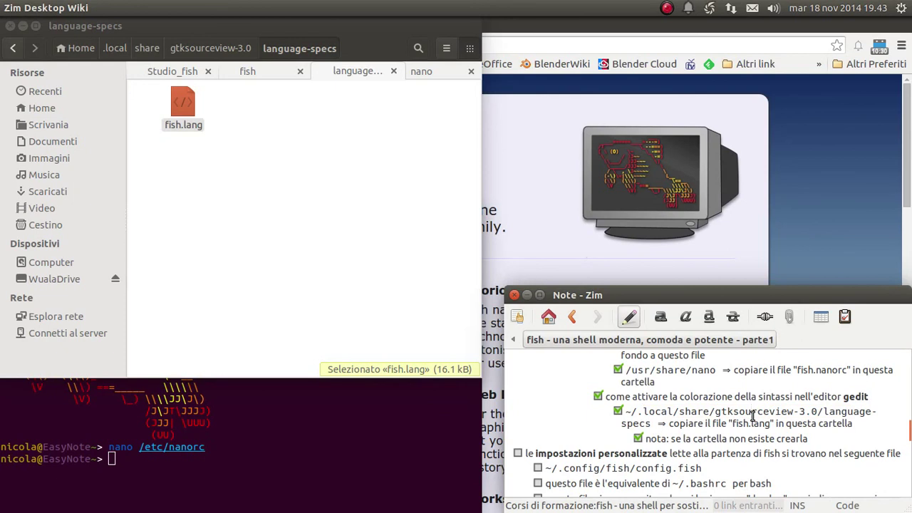
{"action": "left_click", "coordinate": [181, 112]}
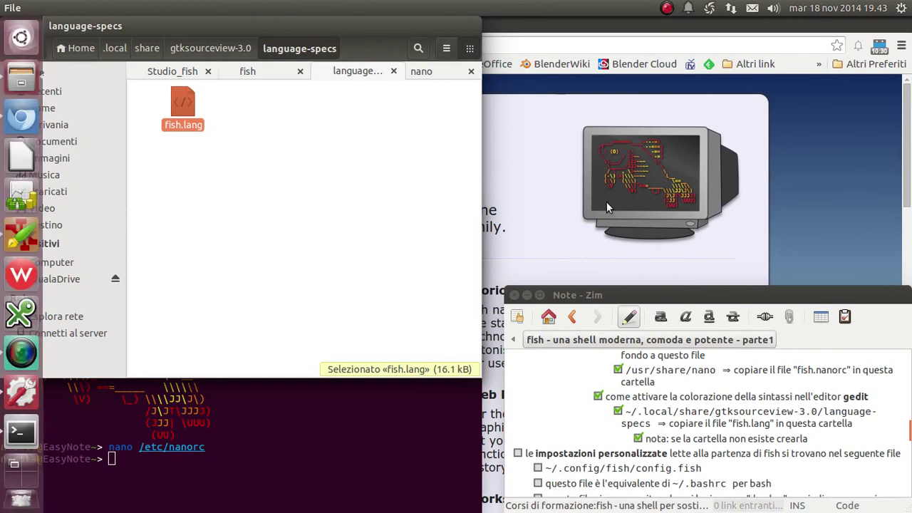
{"action": "left_click", "coordinate": [277, 140]}
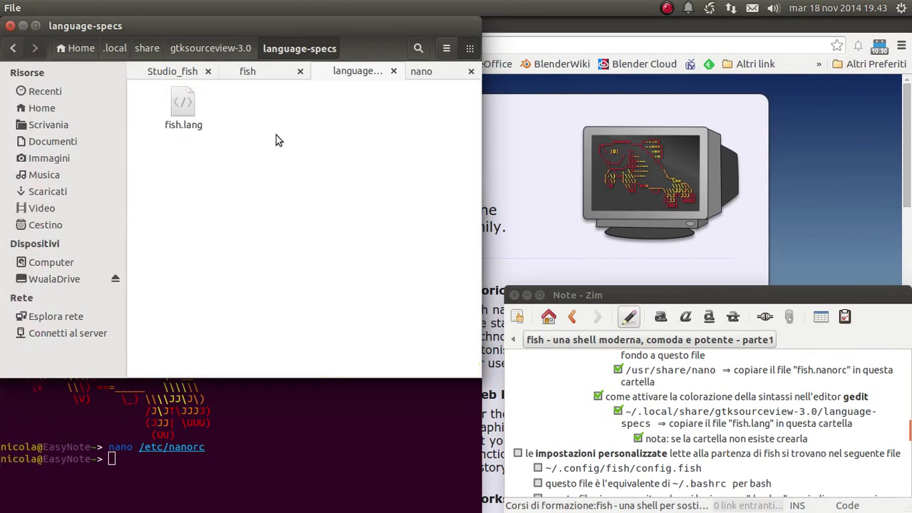
{"action": "scroll", "coordinate": [589, 420], "scroll_direction": "down", "scroll_amount": 1}
{"action": "scroll", "coordinate": [589, 420], "scroll_direction": "up", "scroll_amount": 3}
{"action": "scroll", "coordinate": [590, 418], "scroll_direction": "up", "scroll_amount": 3}
{"action": "scroll", "coordinate": [590, 419], "scroll_direction": "up", "scroll_amount": 3}
{"action": "scroll", "coordinate": [570, 421], "scroll_direction": "up", "scroll_amount": 2}
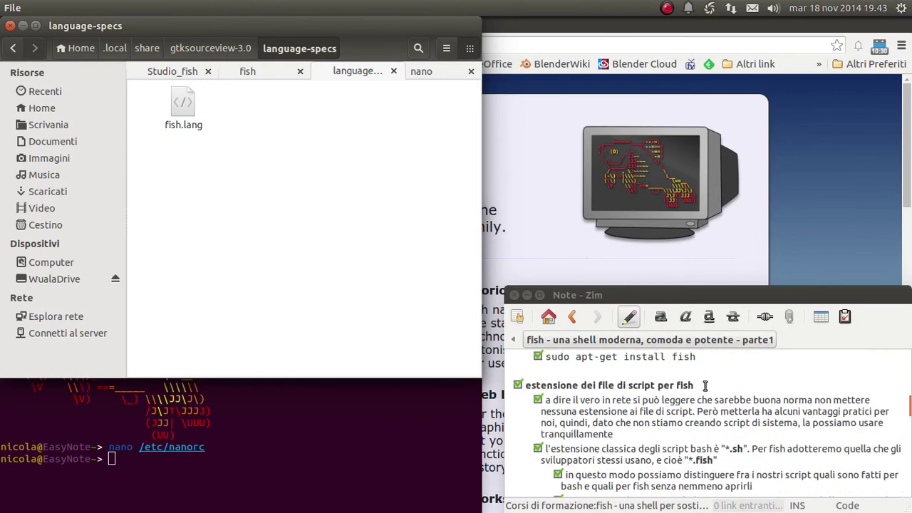
{"action": "left_click", "coordinate": [704, 385]}
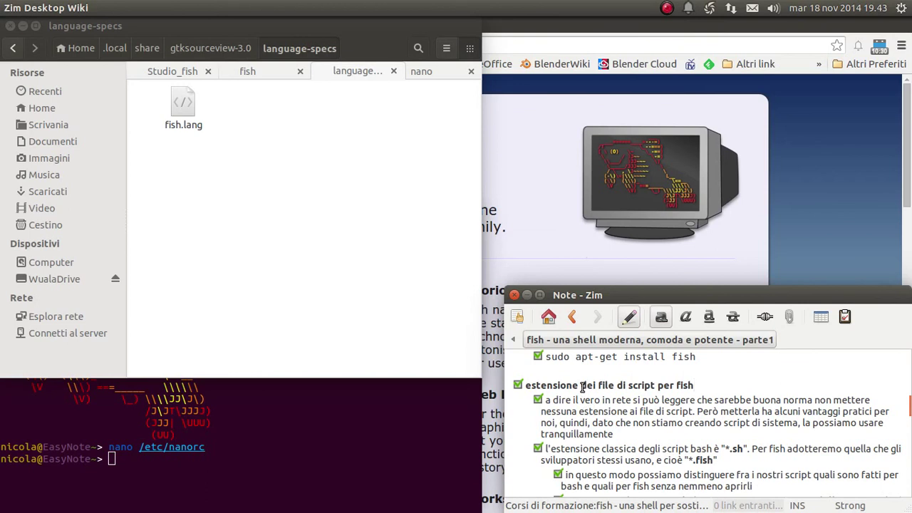
{"action": "scroll", "coordinate": [583, 387], "scroll_direction": "down", "scroll_amount": 2}
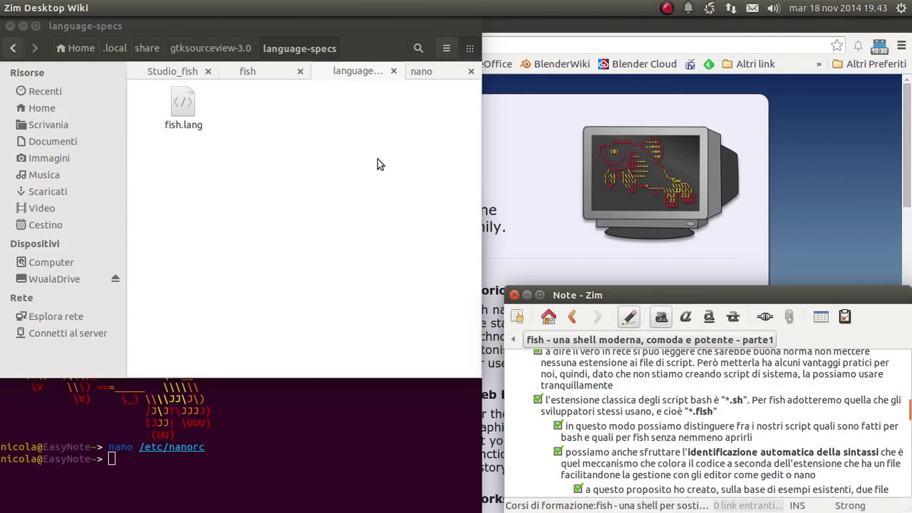
{"action": "scroll", "coordinate": [690, 427], "scroll_direction": "down", "scroll_amount": 2}
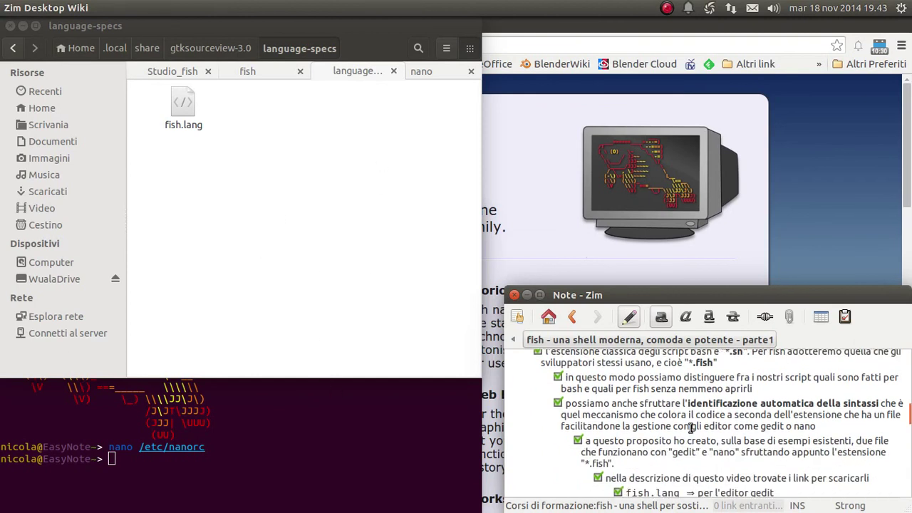
{"action": "scroll", "coordinate": [690, 427], "scroll_direction": "down", "scroll_amount": 2}
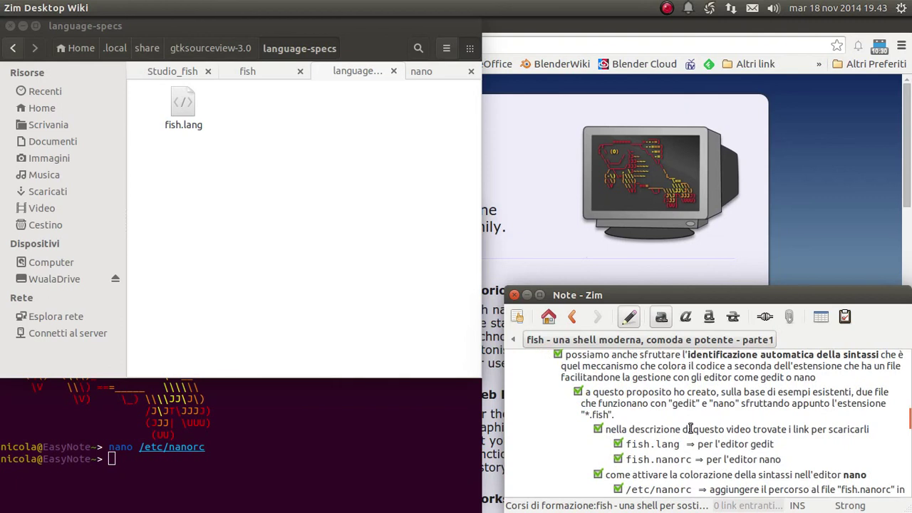
{"action": "scroll", "coordinate": [689, 428], "scroll_direction": "down", "scroll_amount": 1}
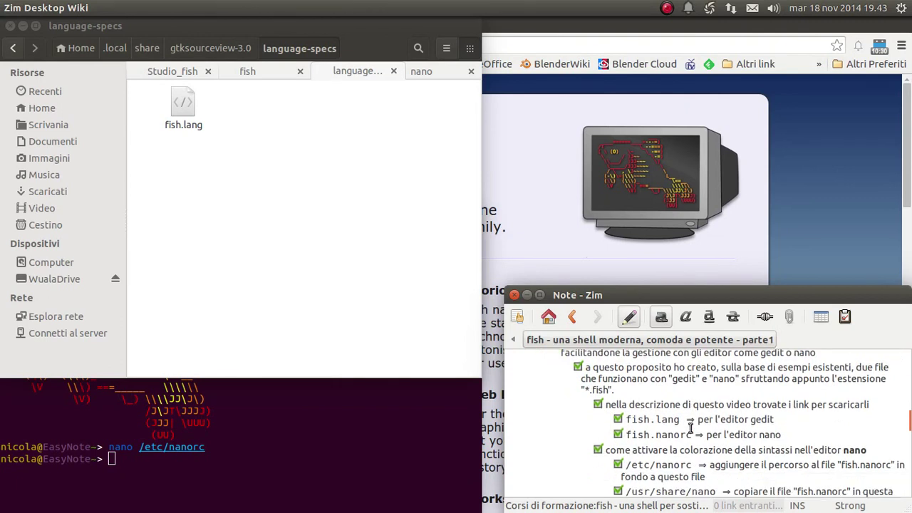
{"action": "scroll", "coordinate": [690, 428], "scroll_direction": "up", "scroll_amount": 3}
{"action": "scroll", "coordinate": [689, 427], "scroll_direction": "up", "scroll_amount": 1}
{"action": "scroll", "coordinate": [690, 428], "scroll_direction": "down", "scroll_amount": 6}
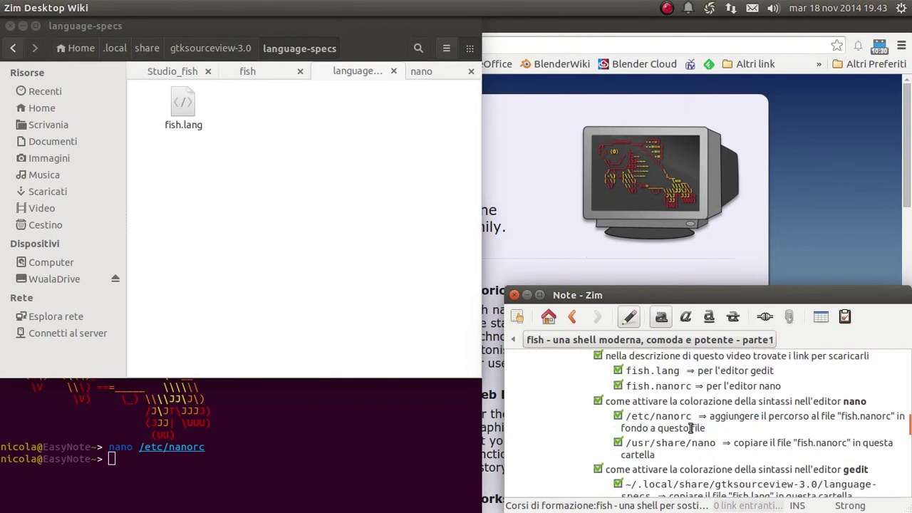